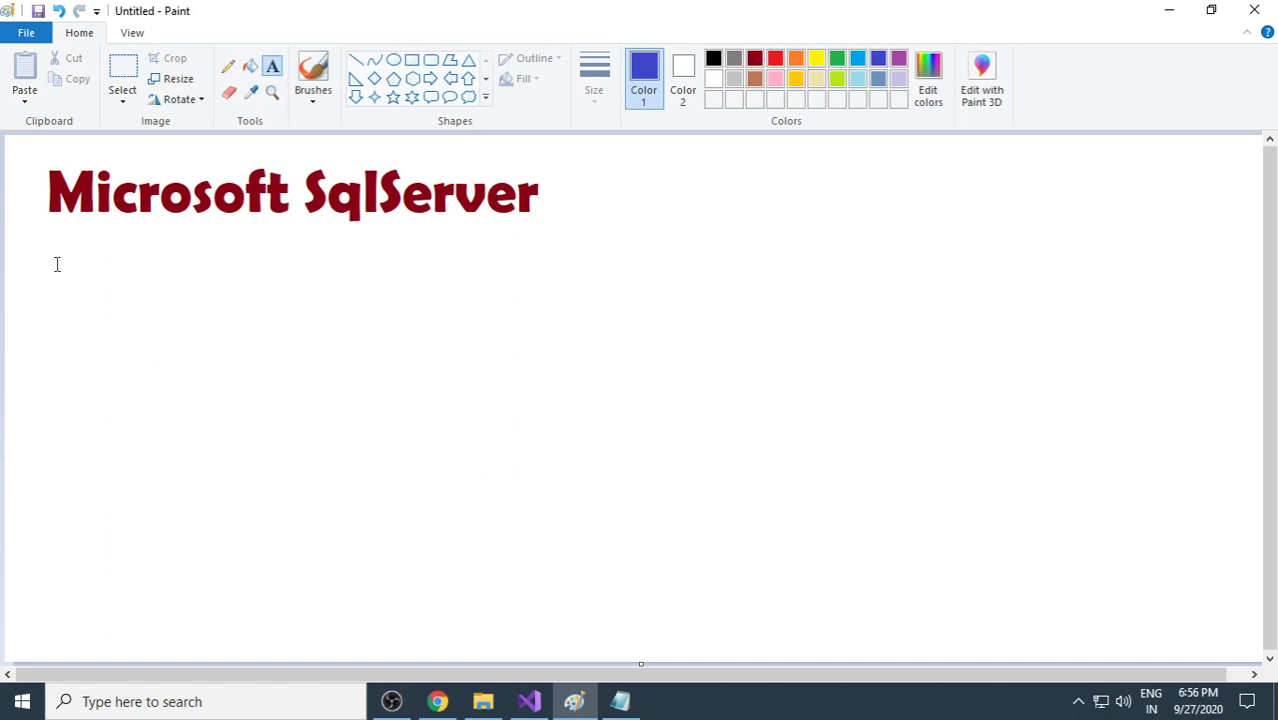
Step: Add a text box below the Microsoft SqlServer heading with the lines "create database", "create table" and "insert data"
left_click_drag(57, 263, 621, 632)
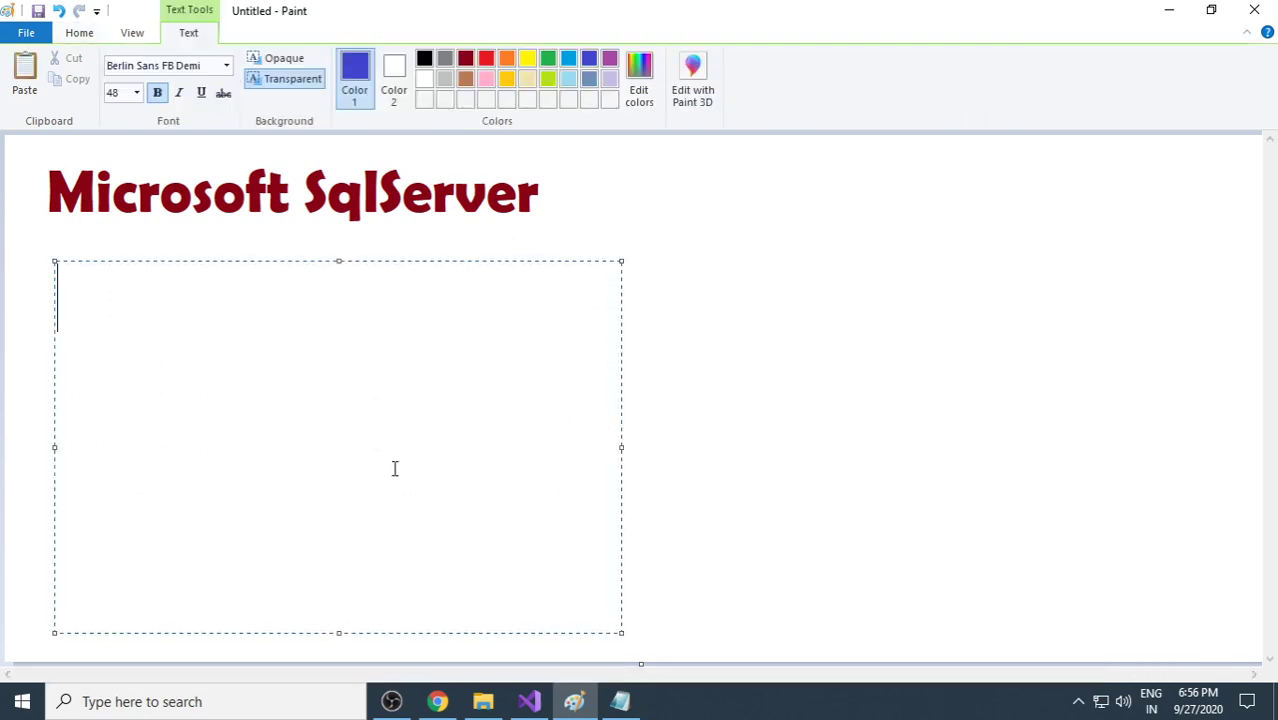
type("crea")
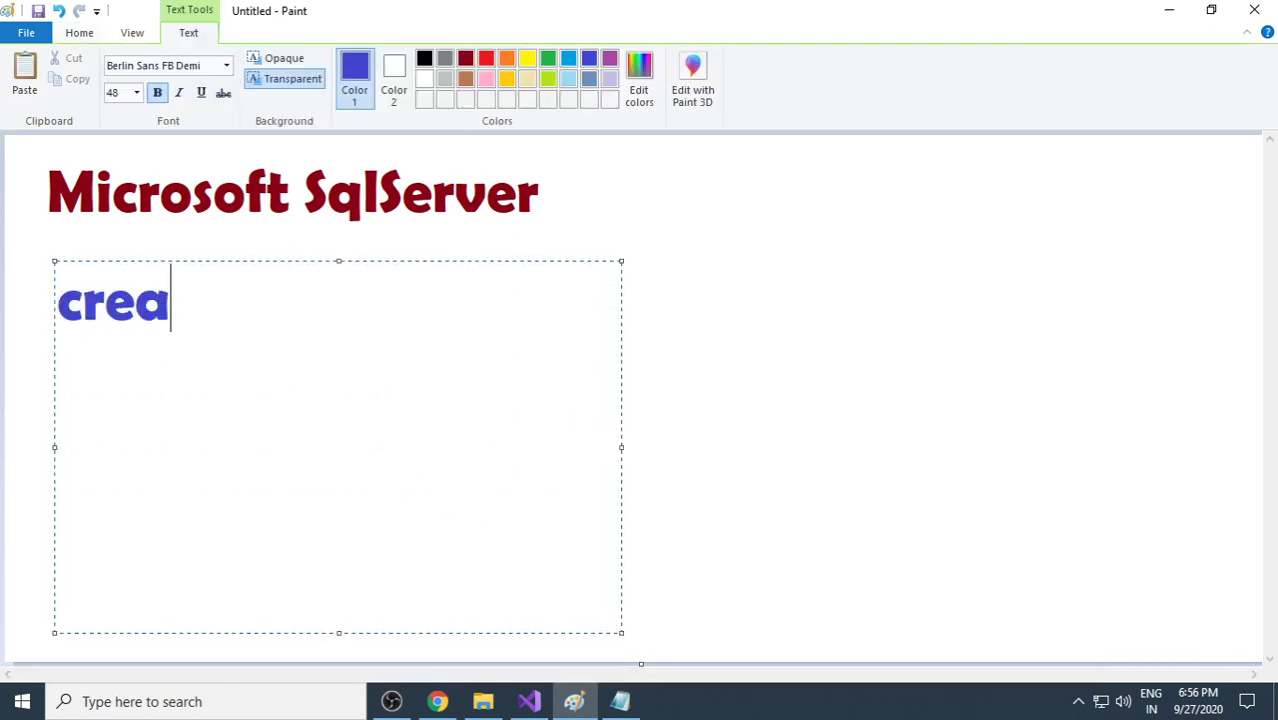
type("te database")
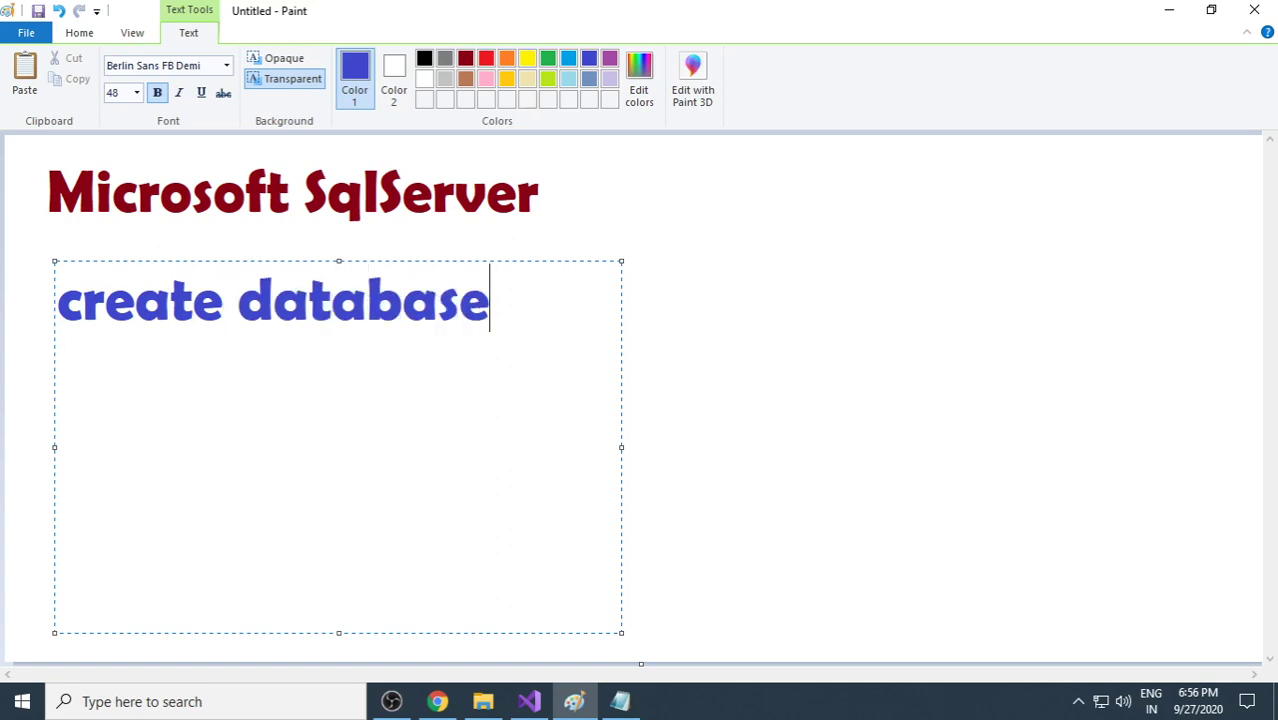
key("Return")
type("create table")
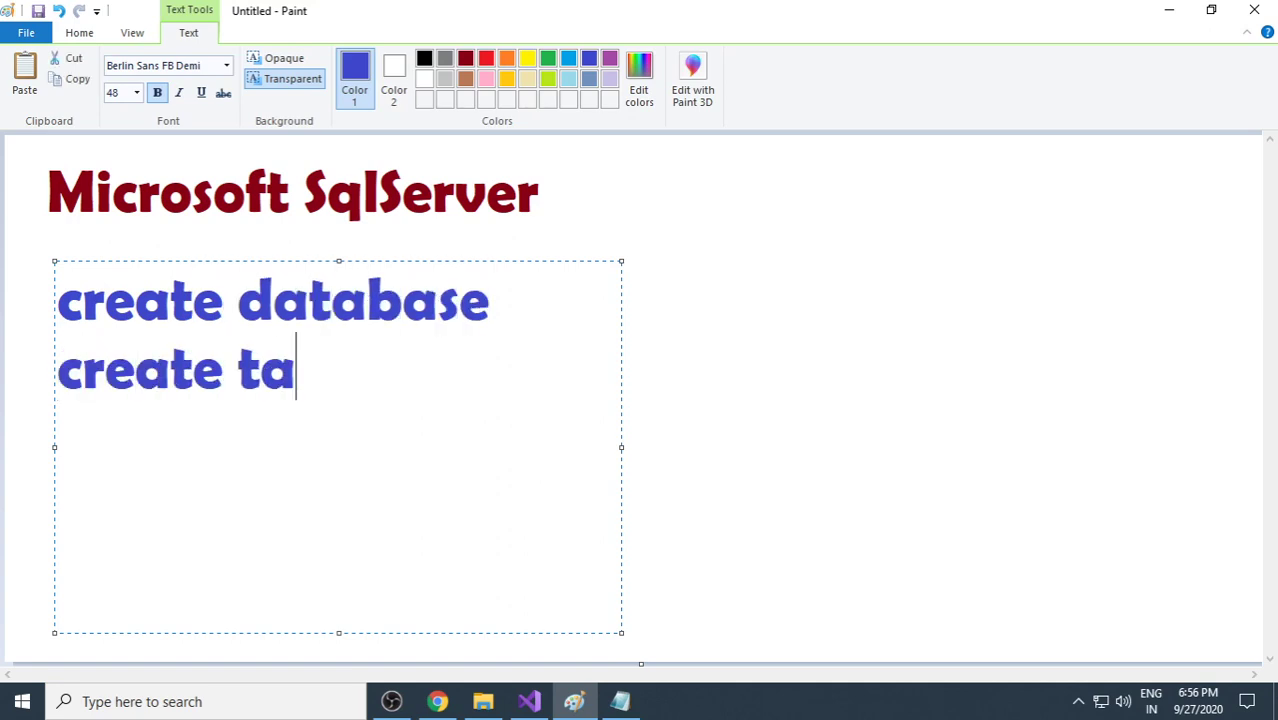
key("Return")
type("inser")
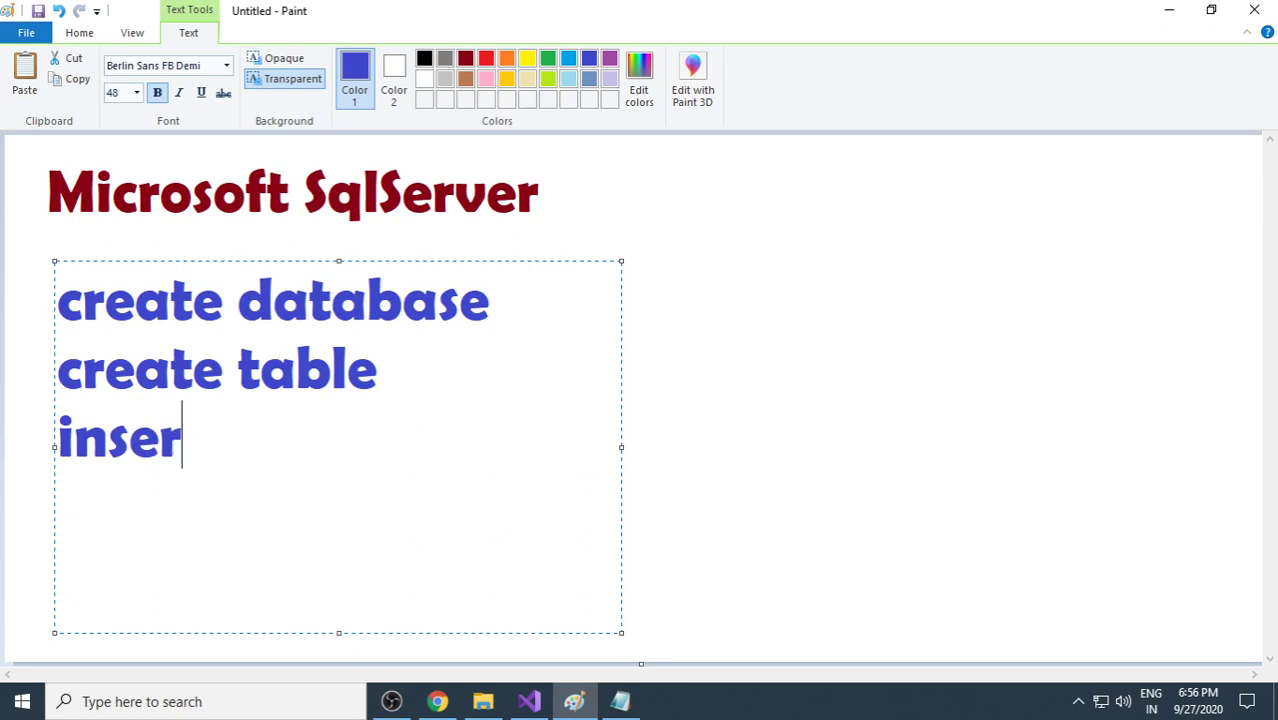
type("t data")
key("Return")
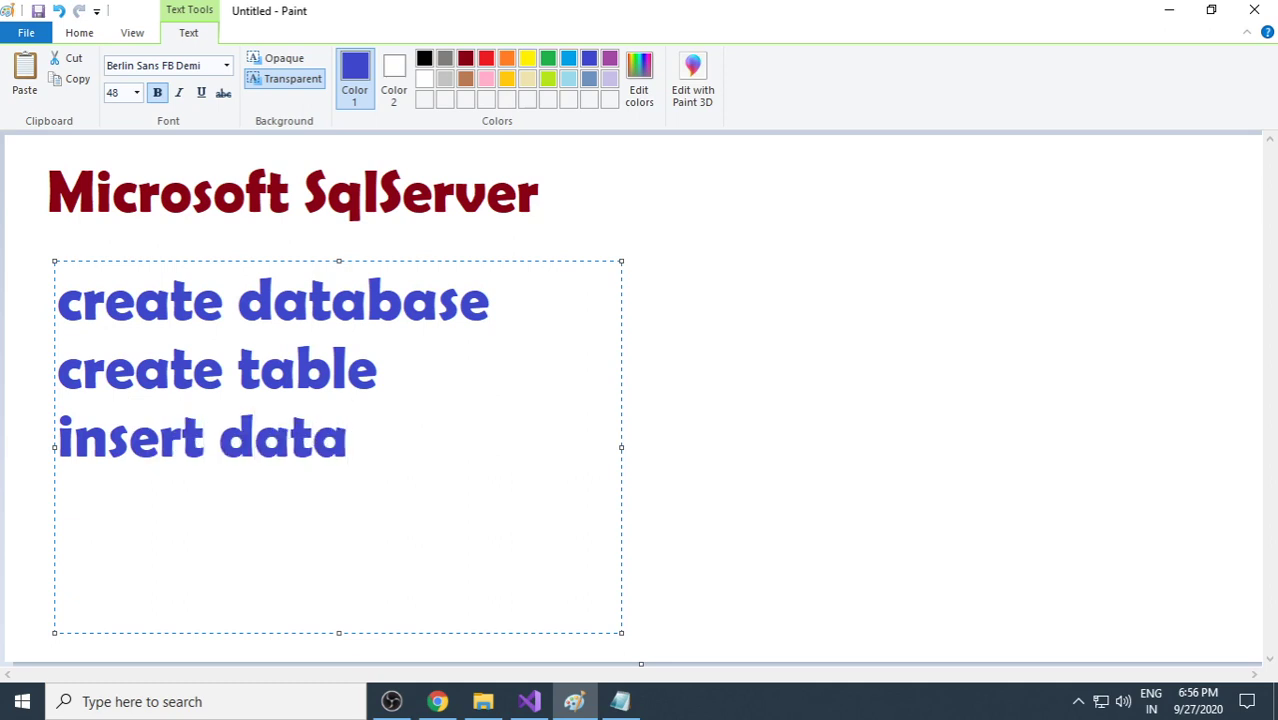
Step: Complete the text list with the lines "modify data" and "delete data", and place it on the canvas
type("modi")
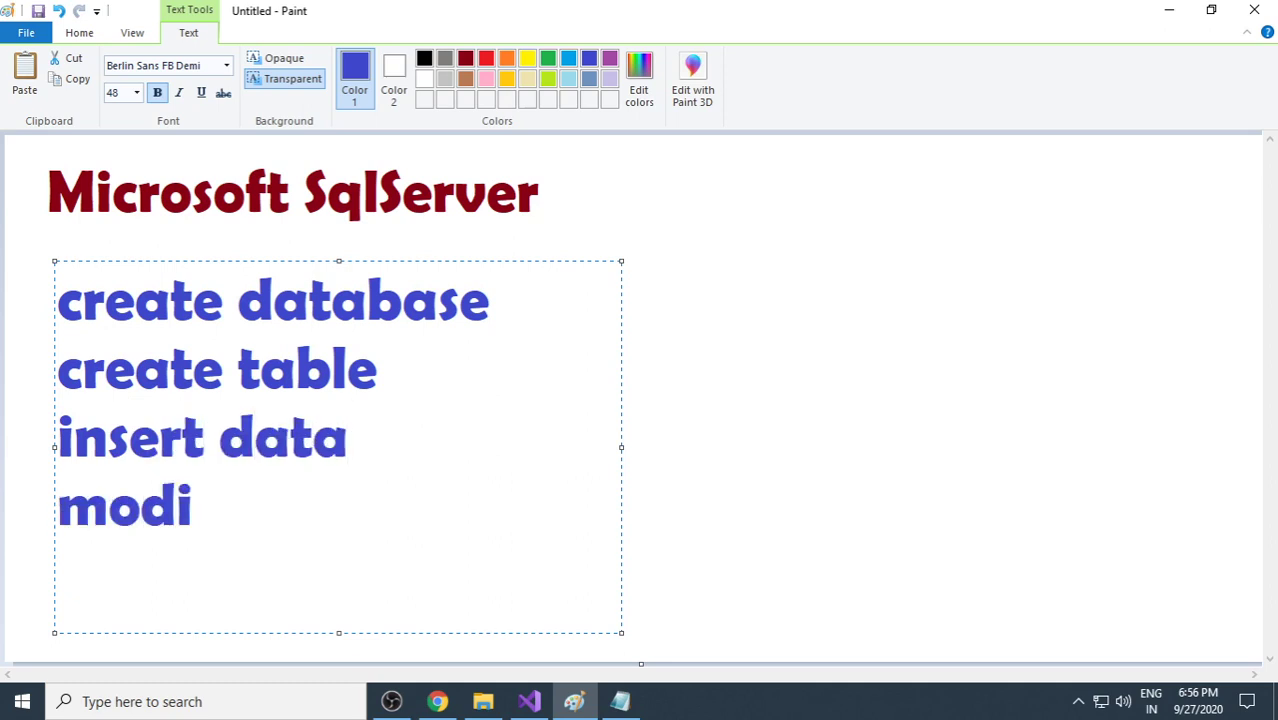
type("fy data")
key("Return")
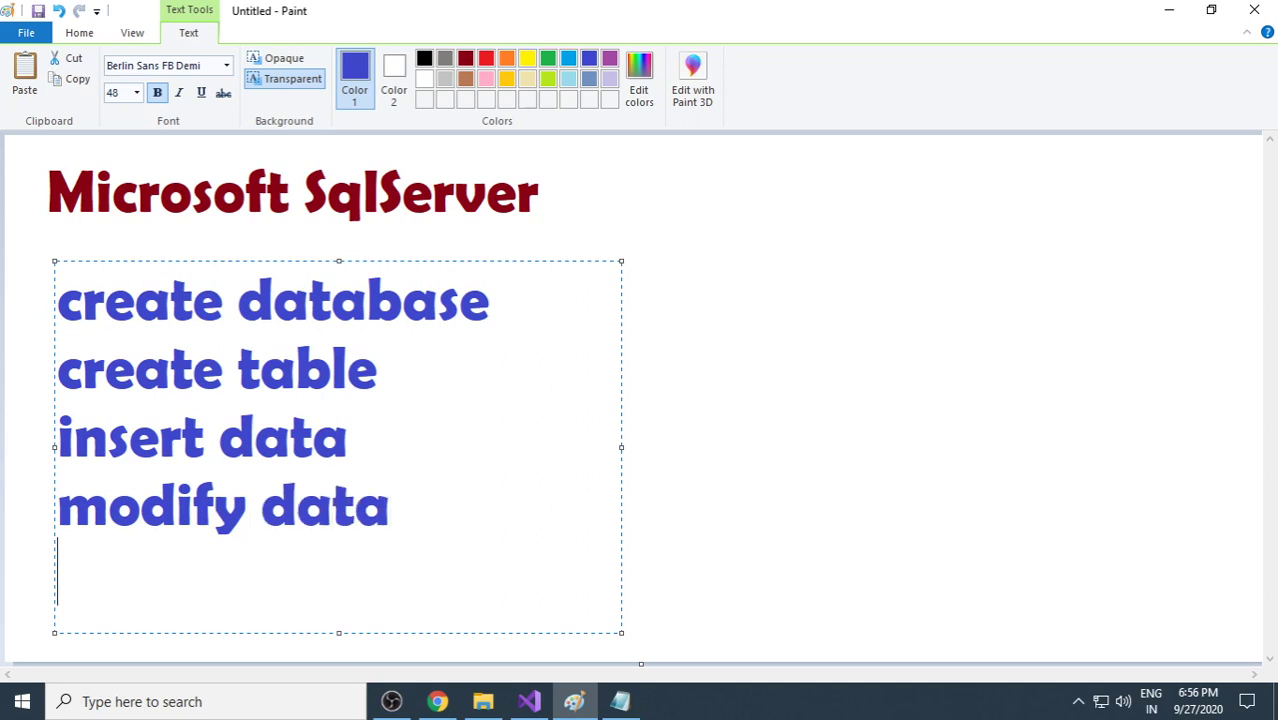
type("delete data")
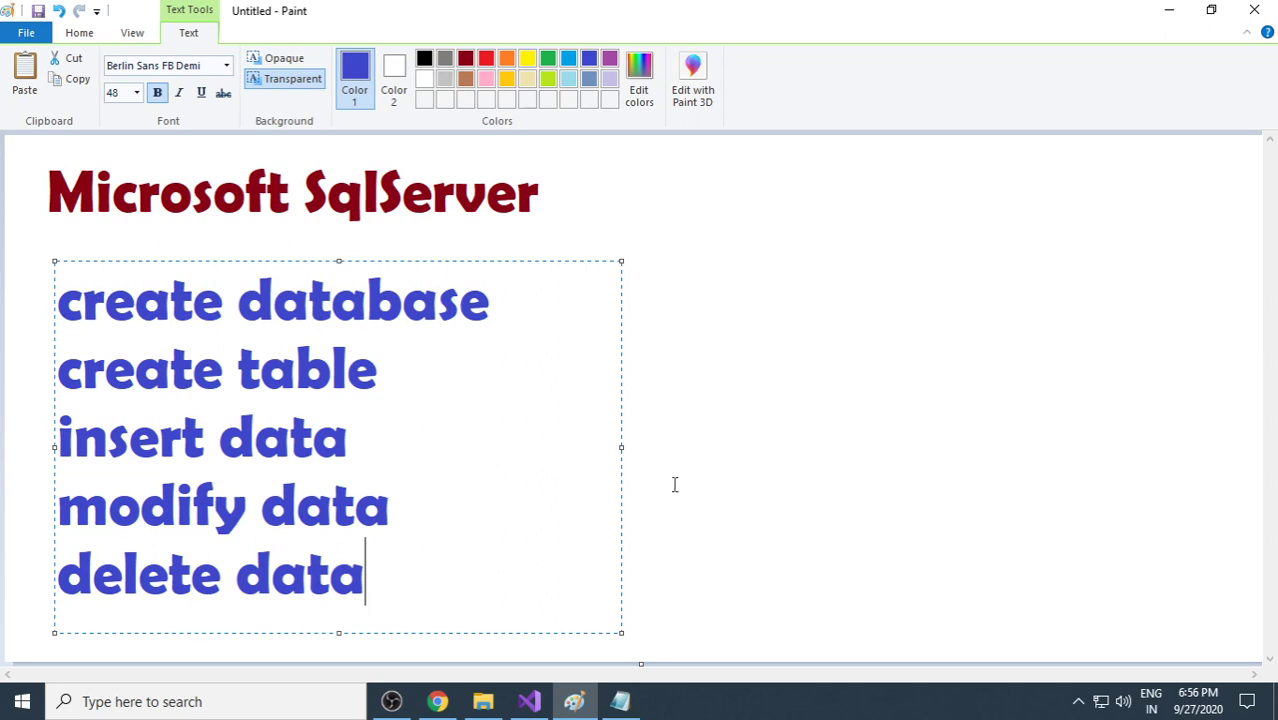
left_click(79, 32)
left_click(123, 75)
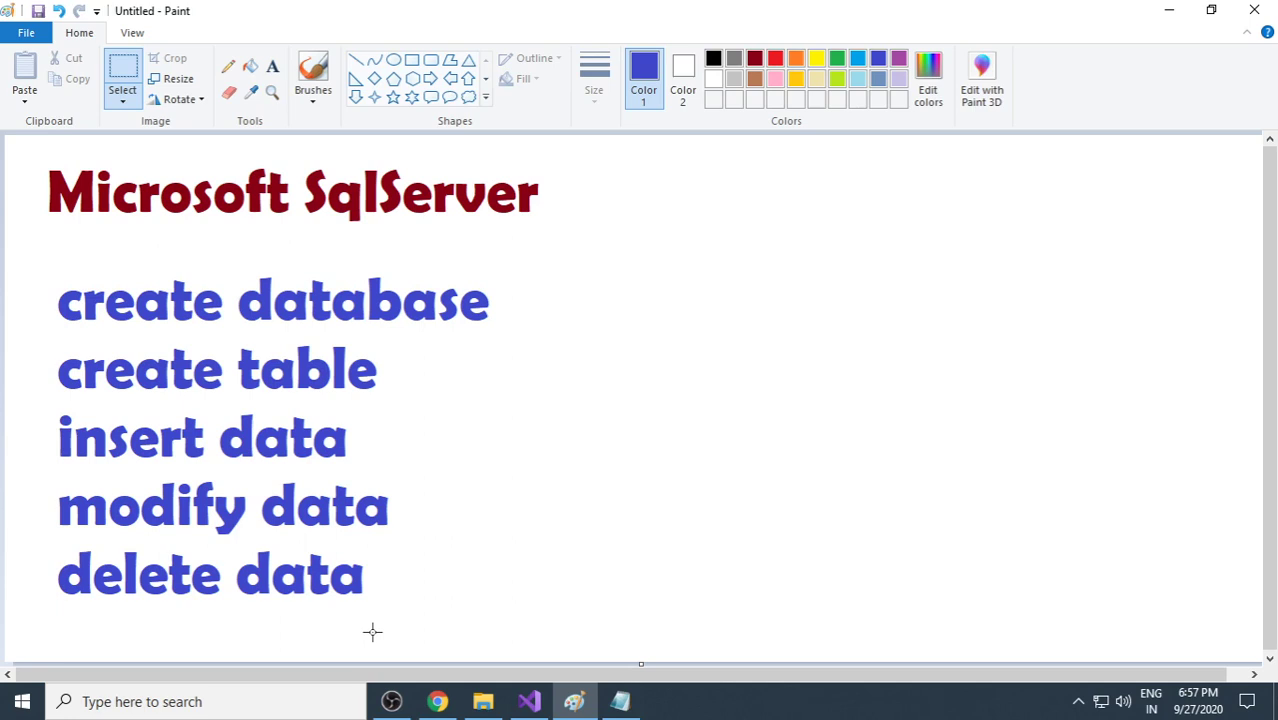
Step: Switch to Visual Studio and show the Server Explorer for the CSharpTutorial project
left_click(535, 706)
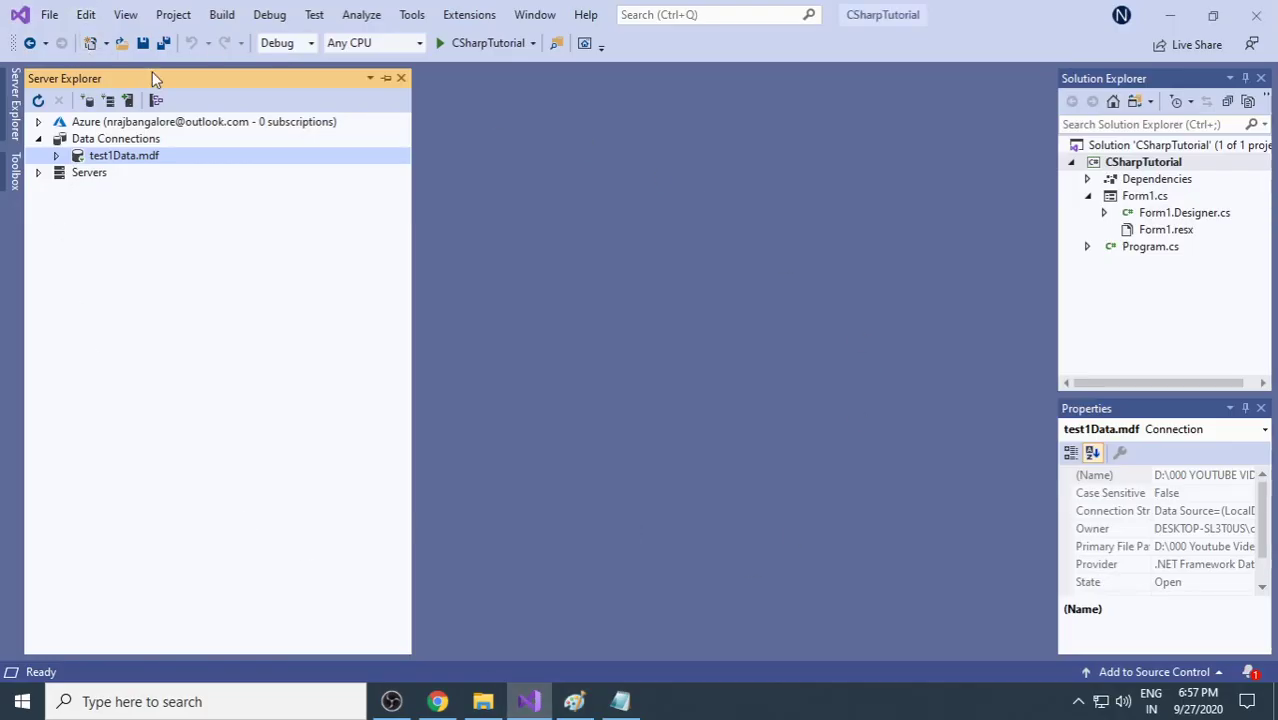
left_click(125, 16)
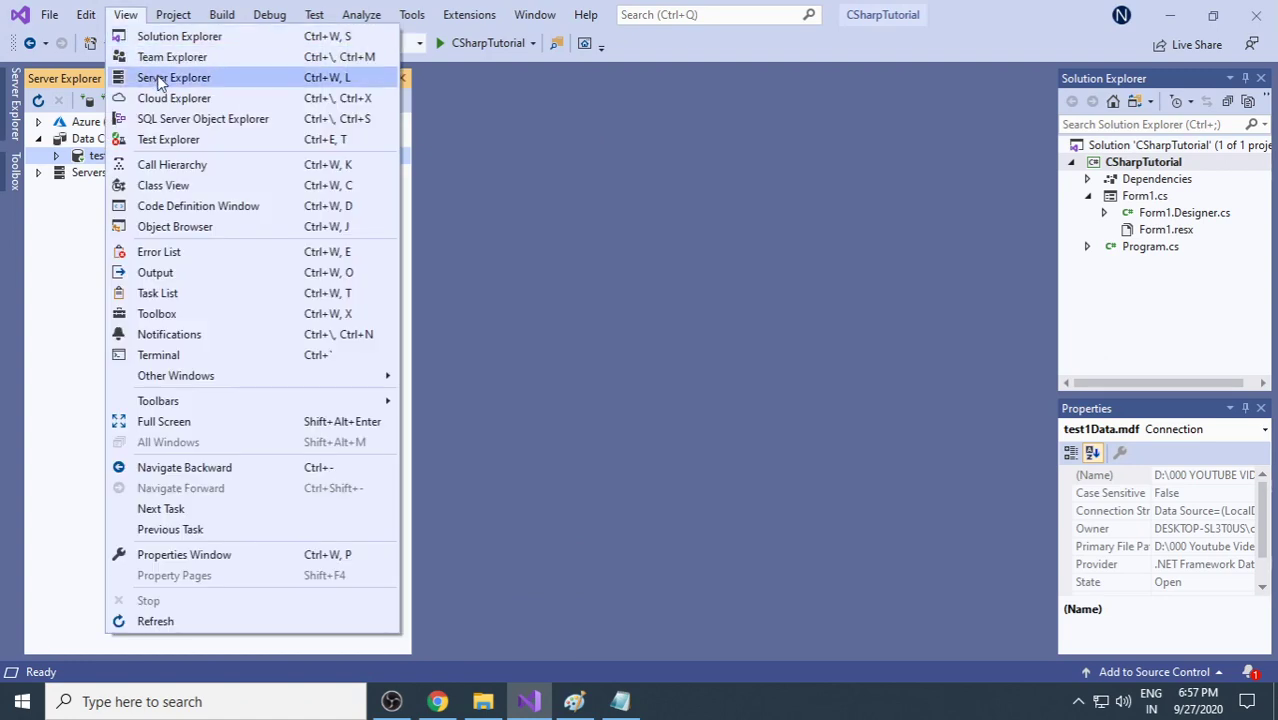
left_click(193, 78)
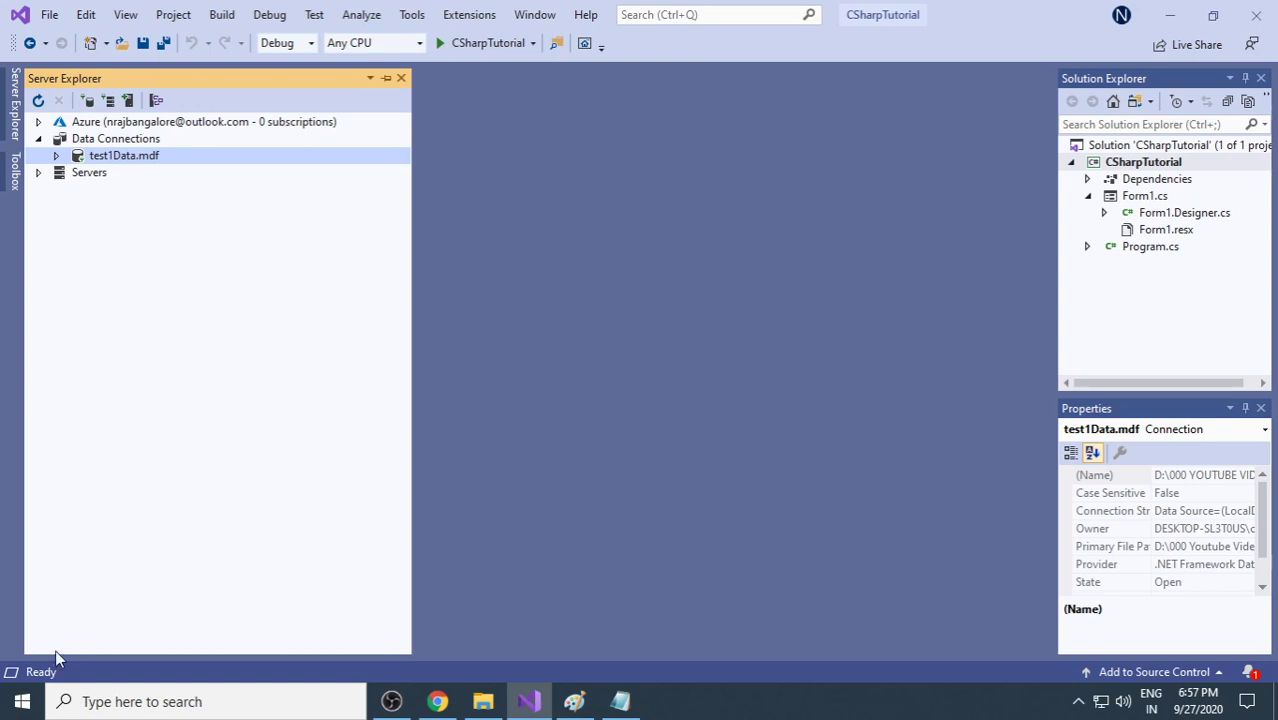
Step: Launch Visual Basic 2010 Express and display its Database Explorer
left_click(22, 701)
left_click(192, 275)
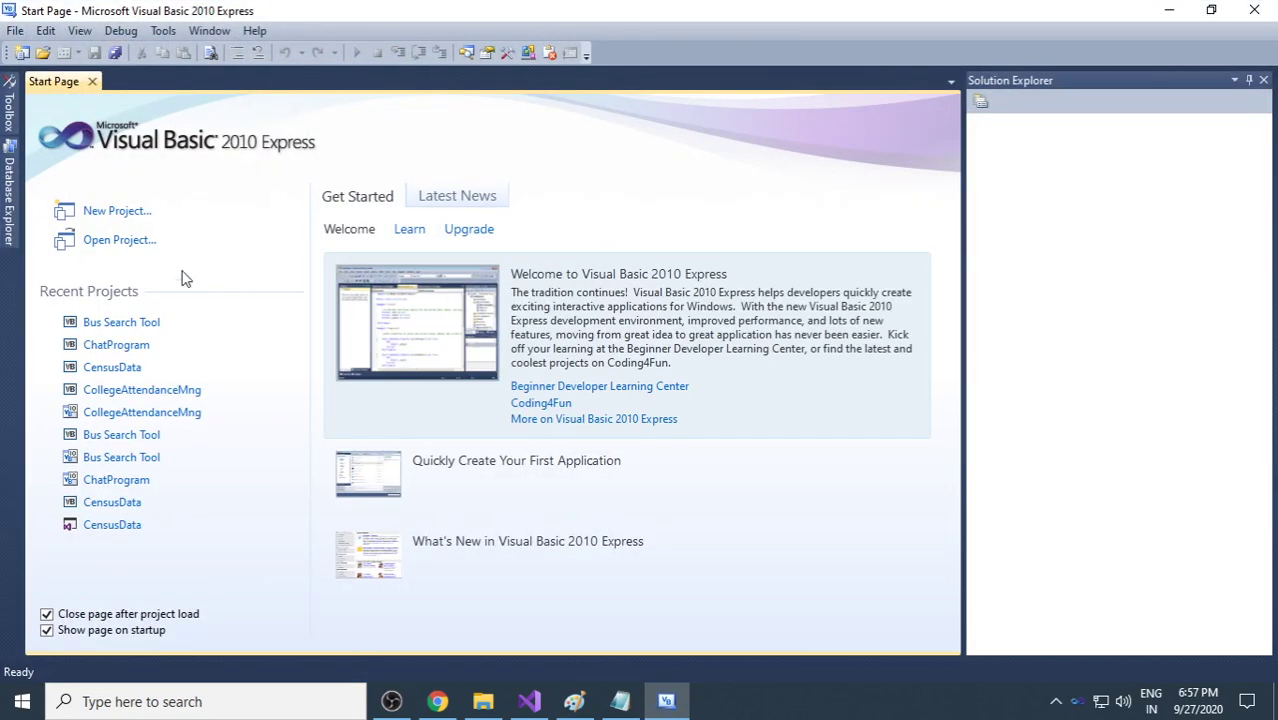
left_click(73, 32)
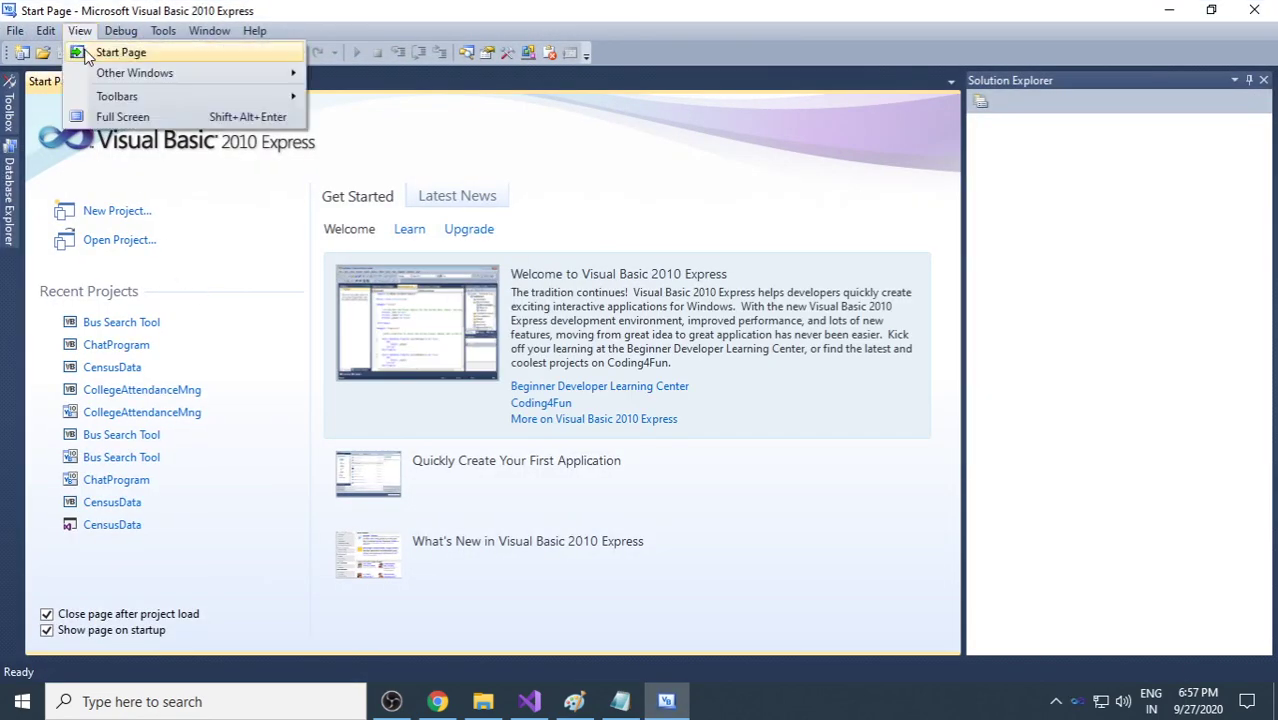
mouse_move(112, 75)
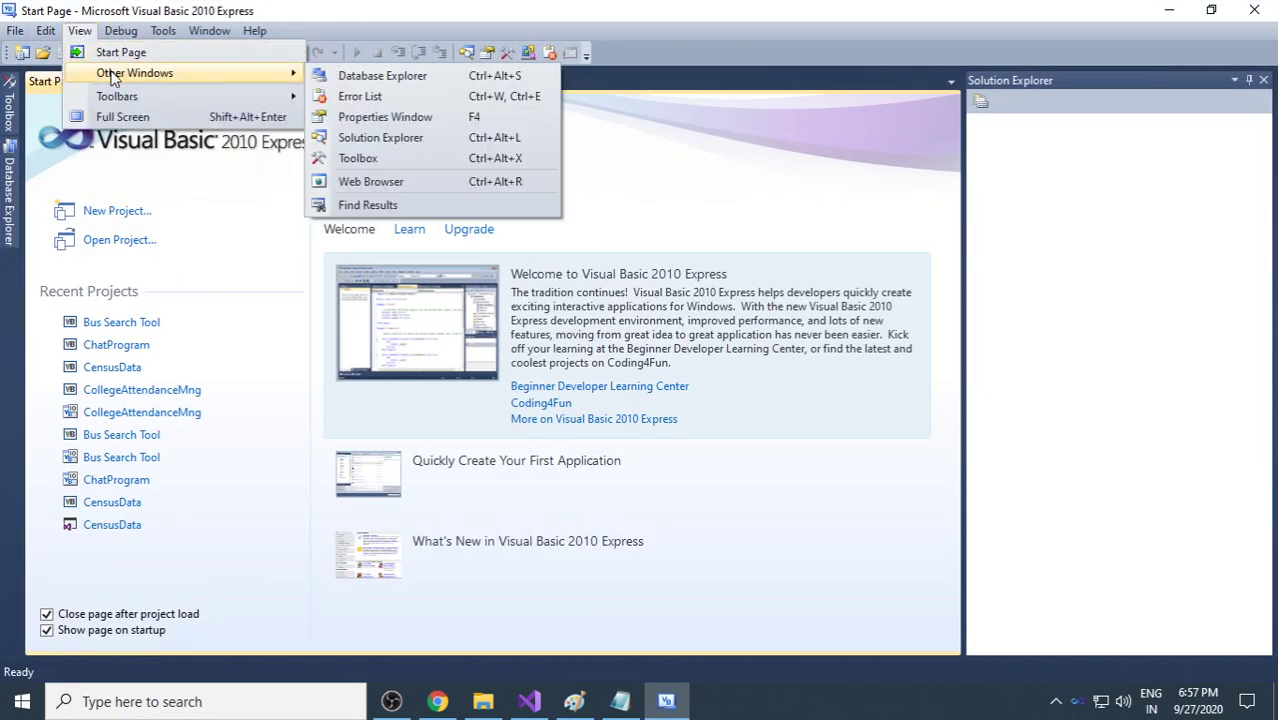
left_click(378, 75)
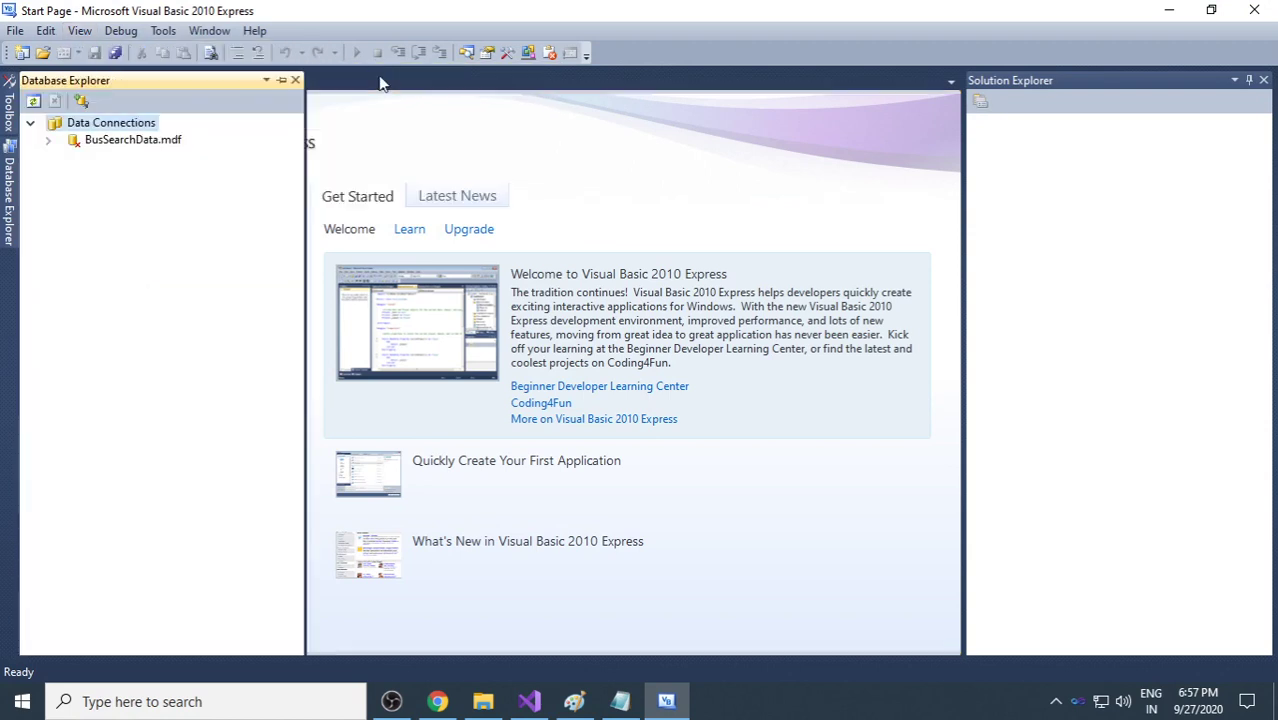
Step: Remove the BusSearchData.mdf database connection from the Data Connections
left_click(142, 143)
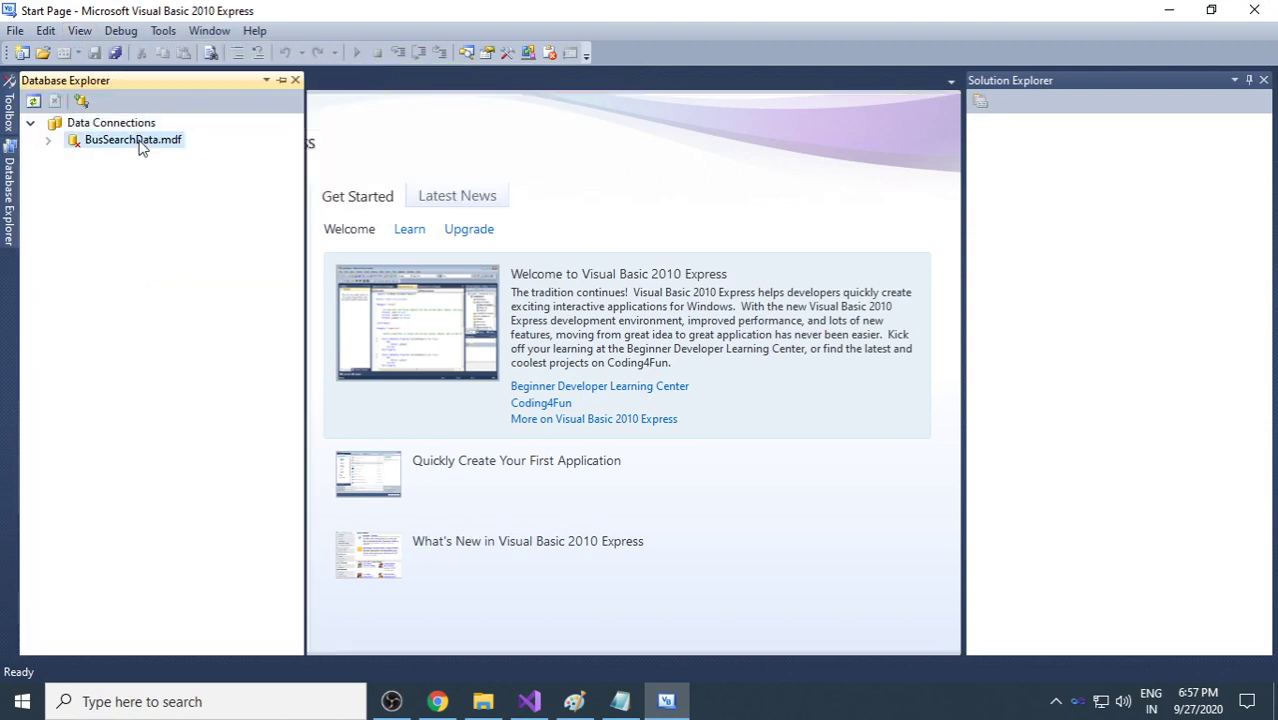
right_click(142, 144)
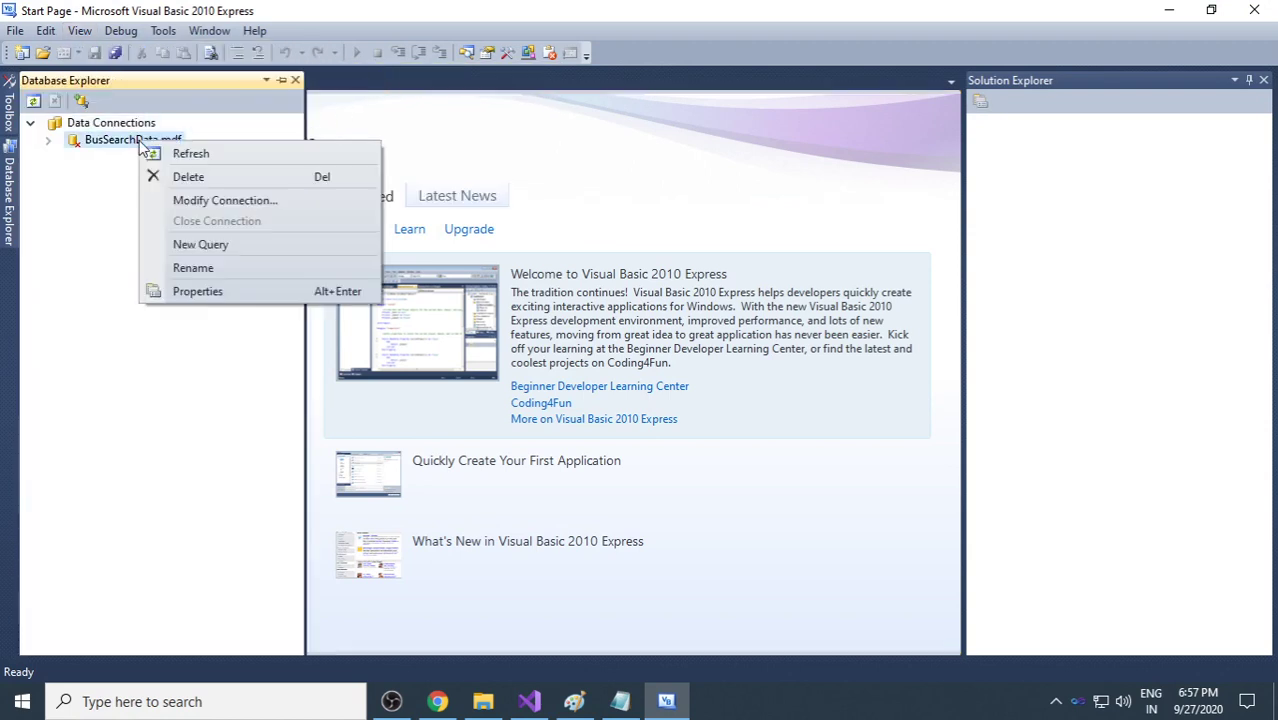
left_click(195, 176)
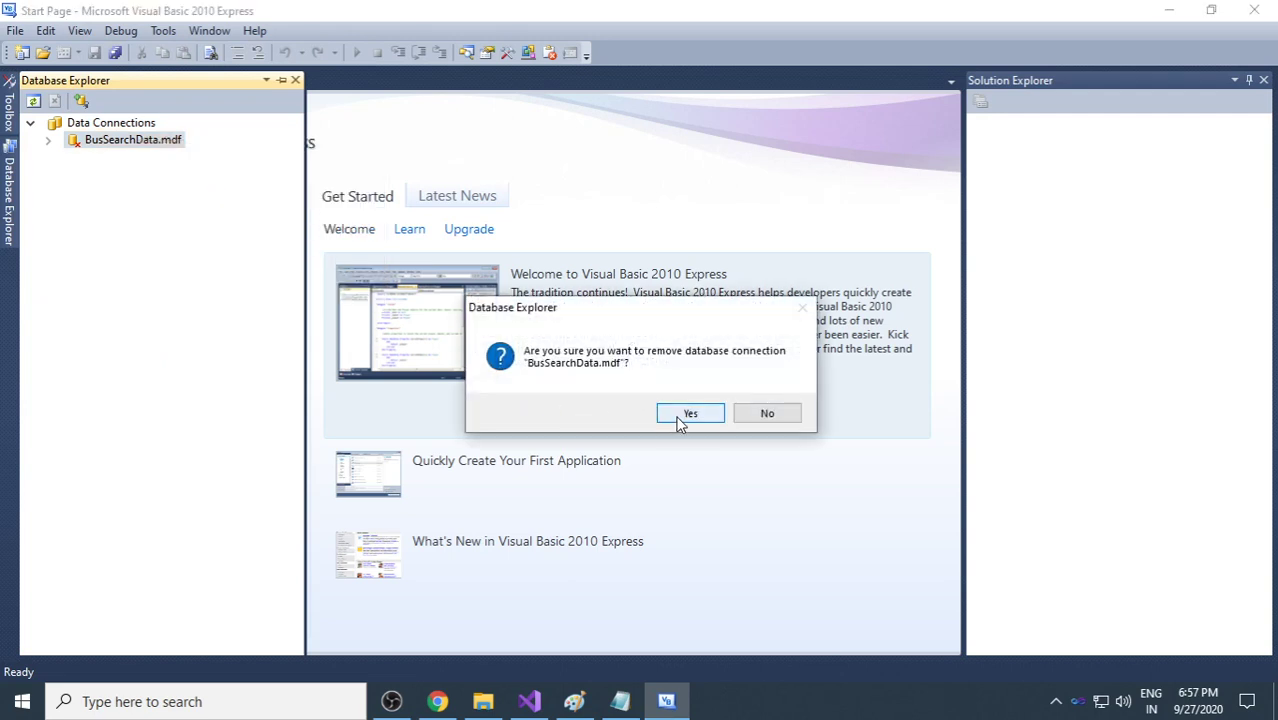
left_click(681, 418)
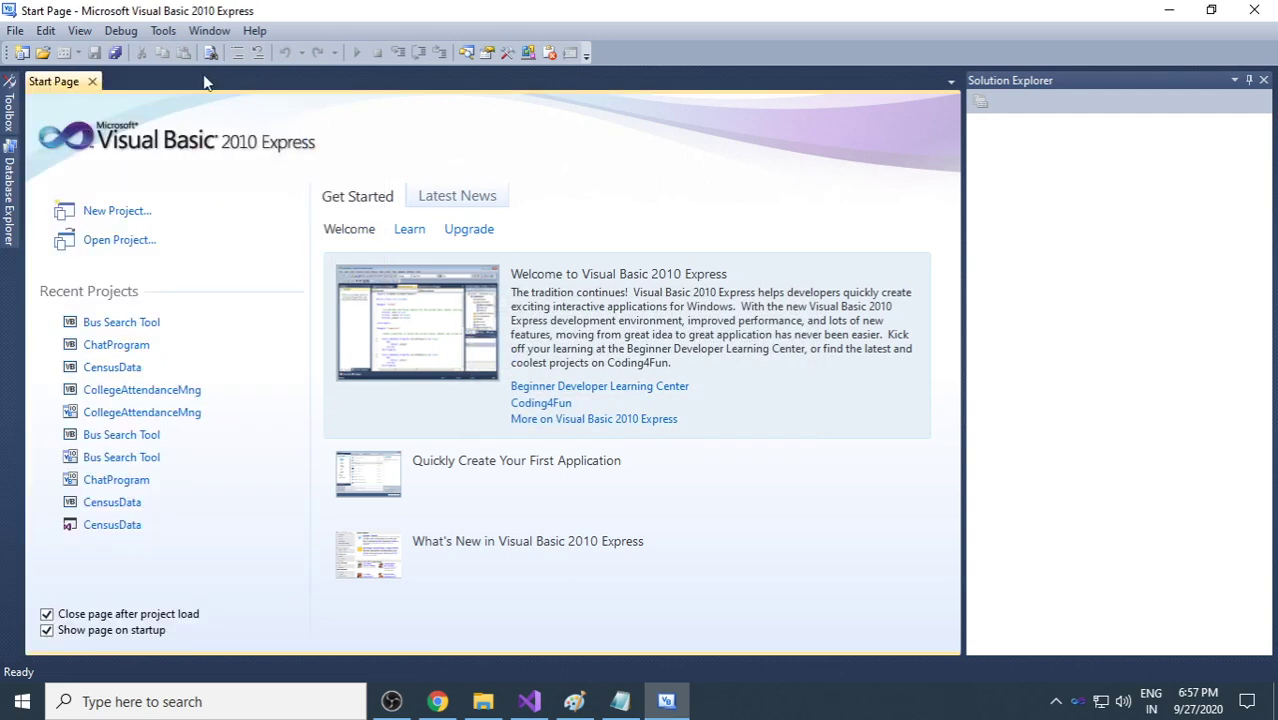
Step: Close the Start Page, then keep the Database Explorer permanently open and widen it to nearly half the window
left_click(92, 82)
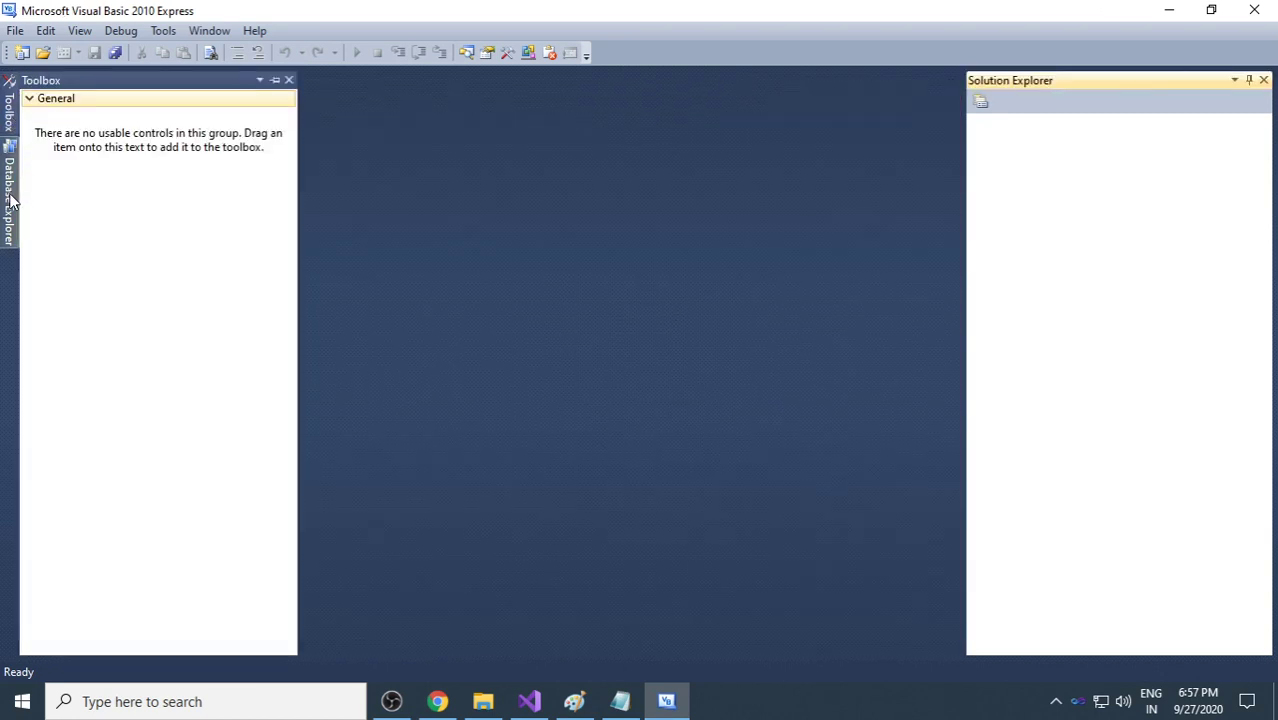
mouse_move(9, 195)
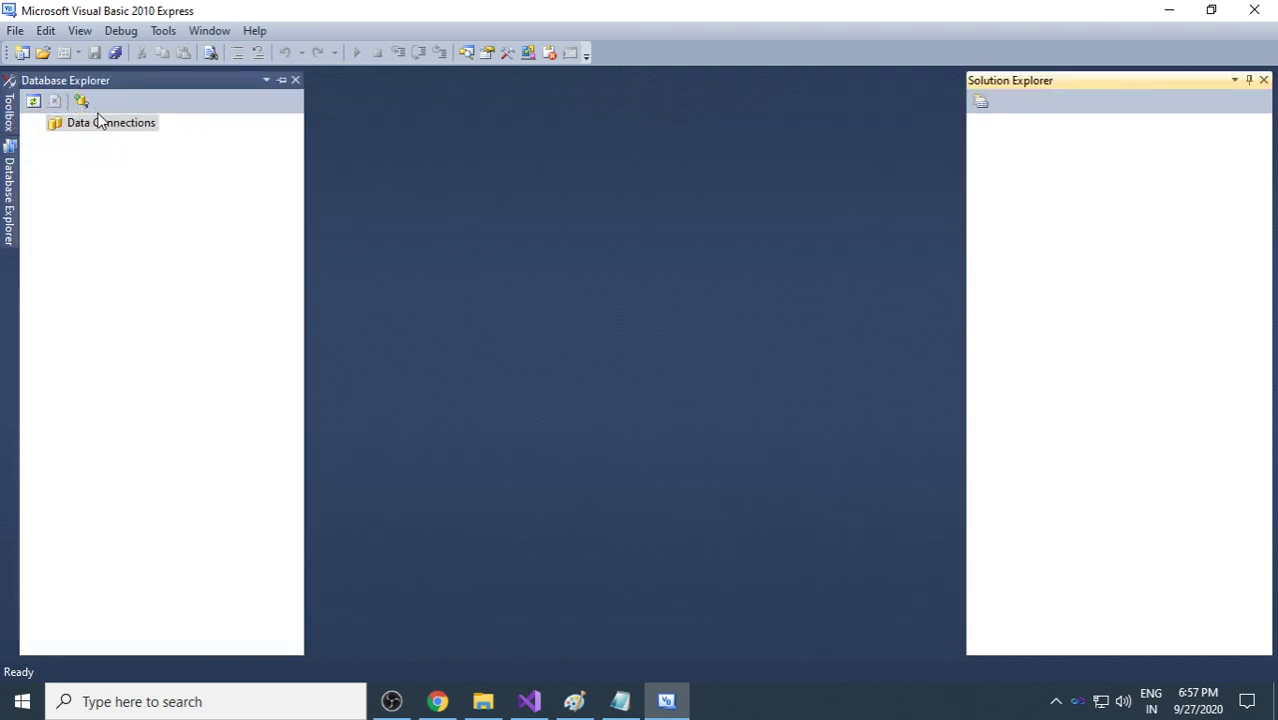
left_click(282, 80)
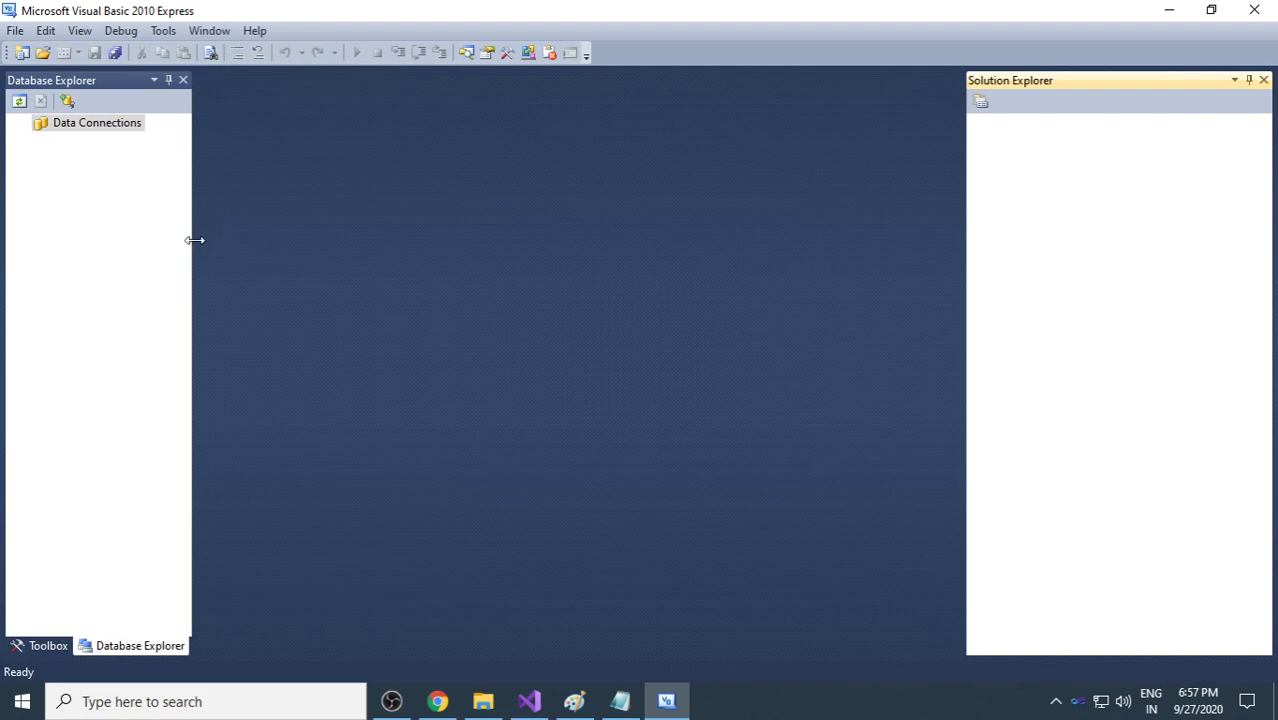
left_click_drag(194, 240, 566, 288)
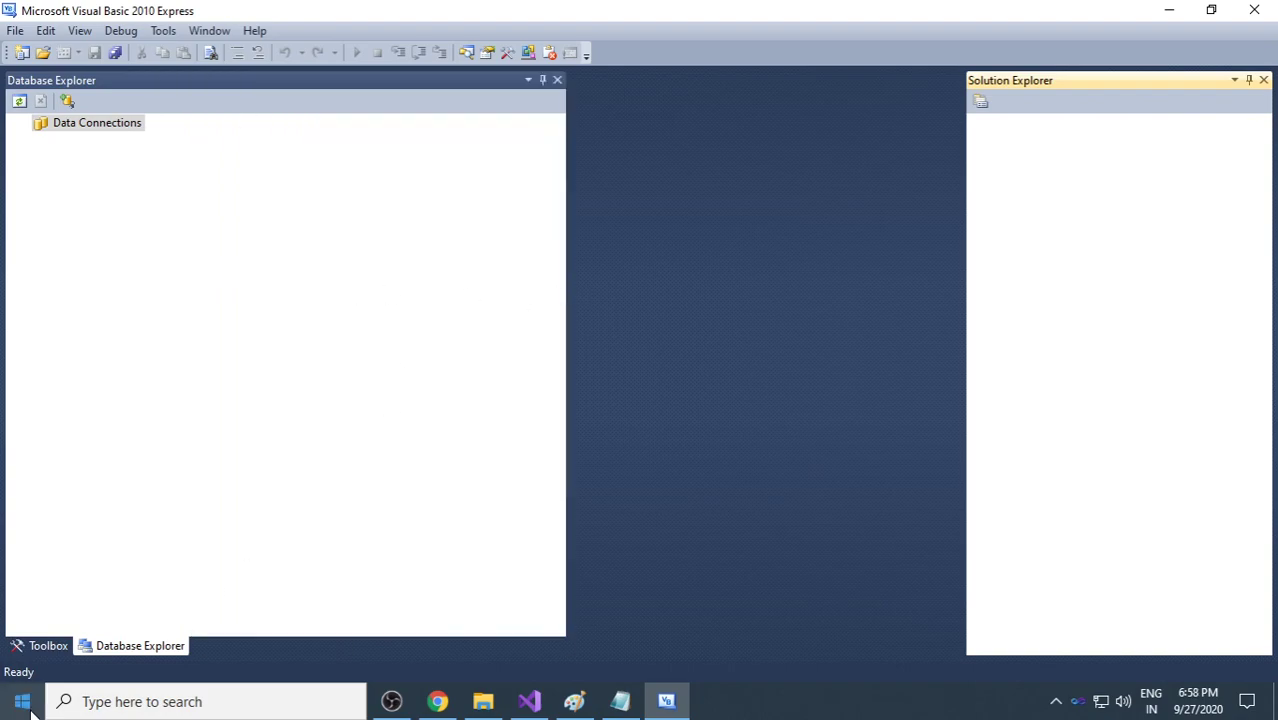
Step: Launch Visual Web Developer 2010 Express and display its Database Explorer
left_click(24, 703)
left_click(314, 286)
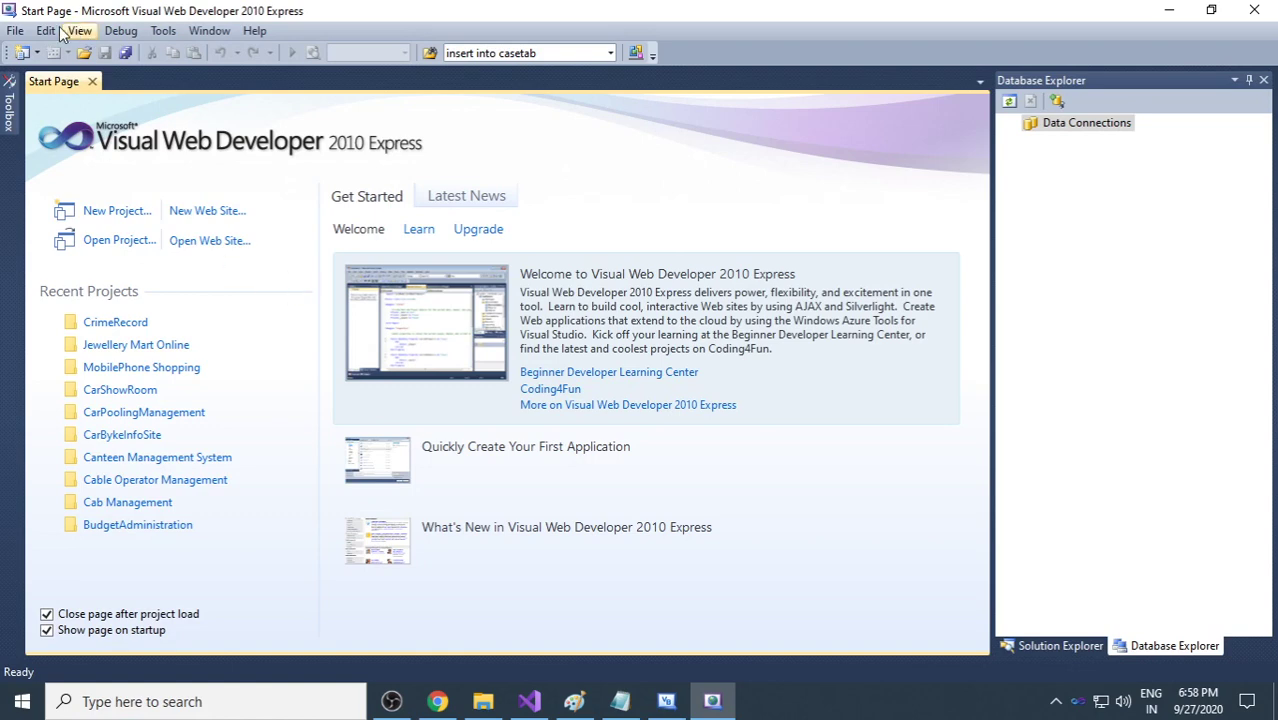
left_click(78, 31)
mouse_move(137, 74)
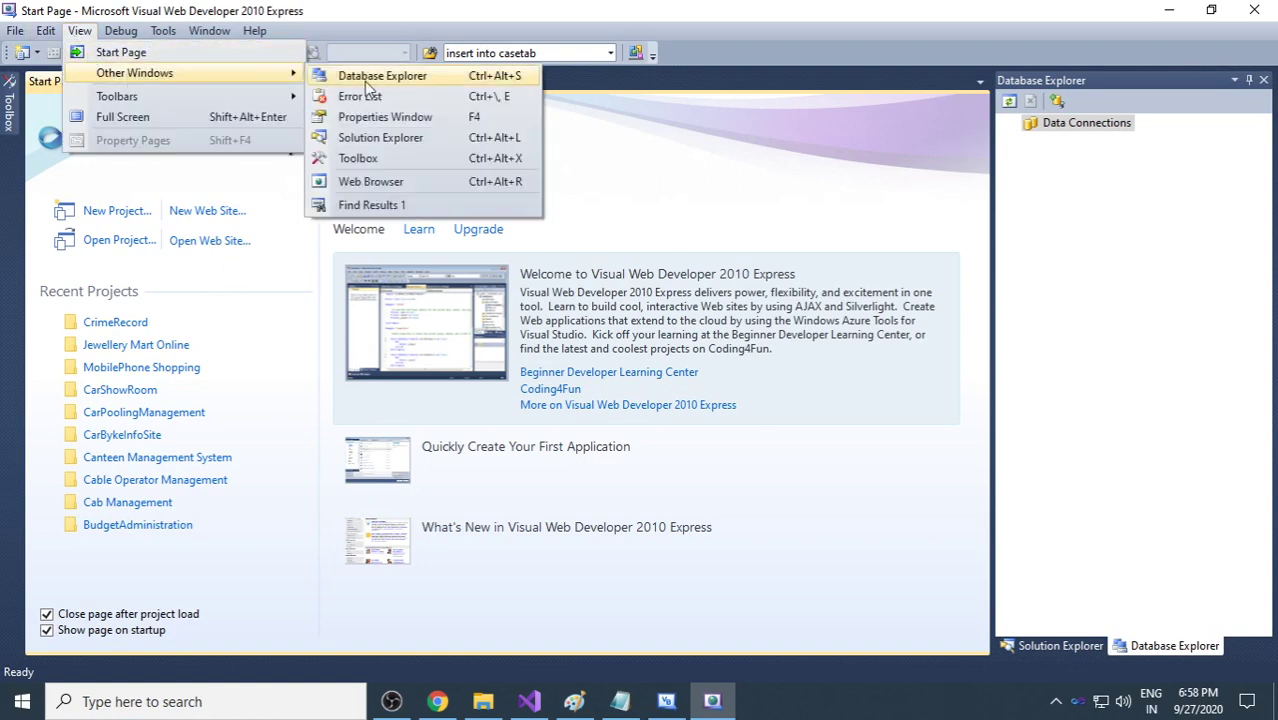
left_click(365, 80)
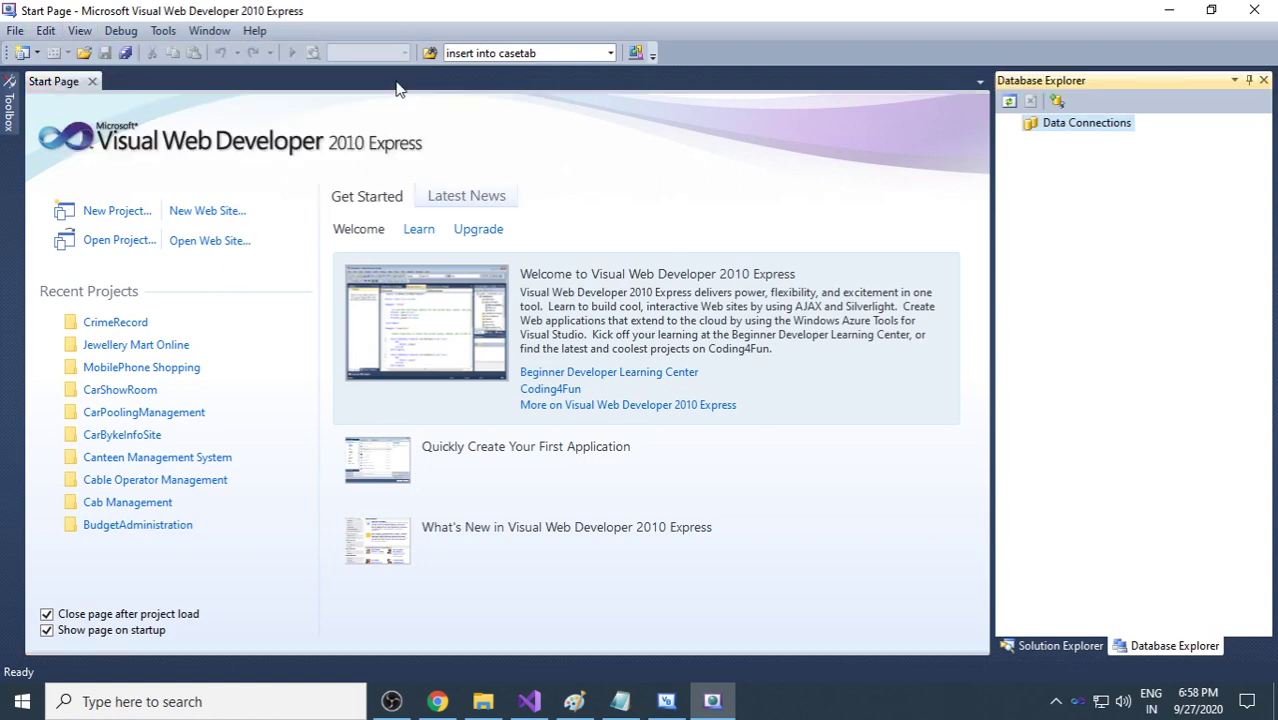
Step: Close the Start Page and dock the Database Explorer group along the left edge, widened to over a third of the window
left_click(92, 82)
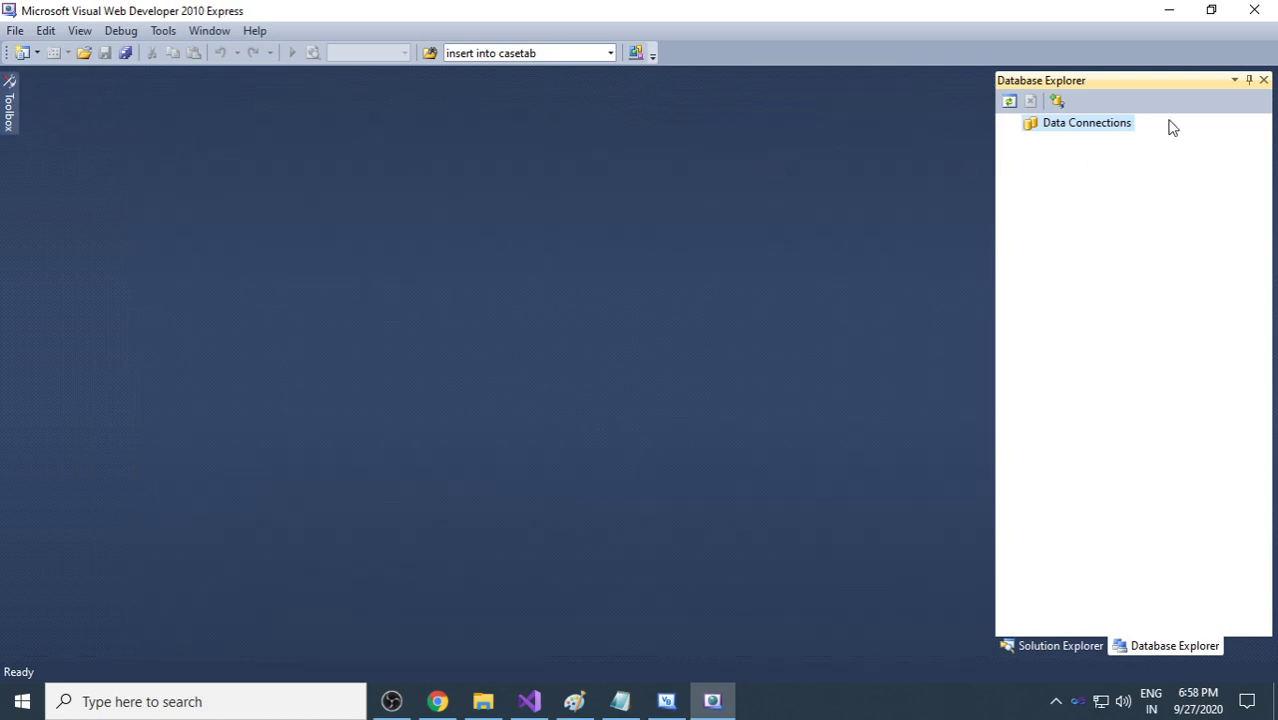
left_click_drag(1151, 82, 43, 370)
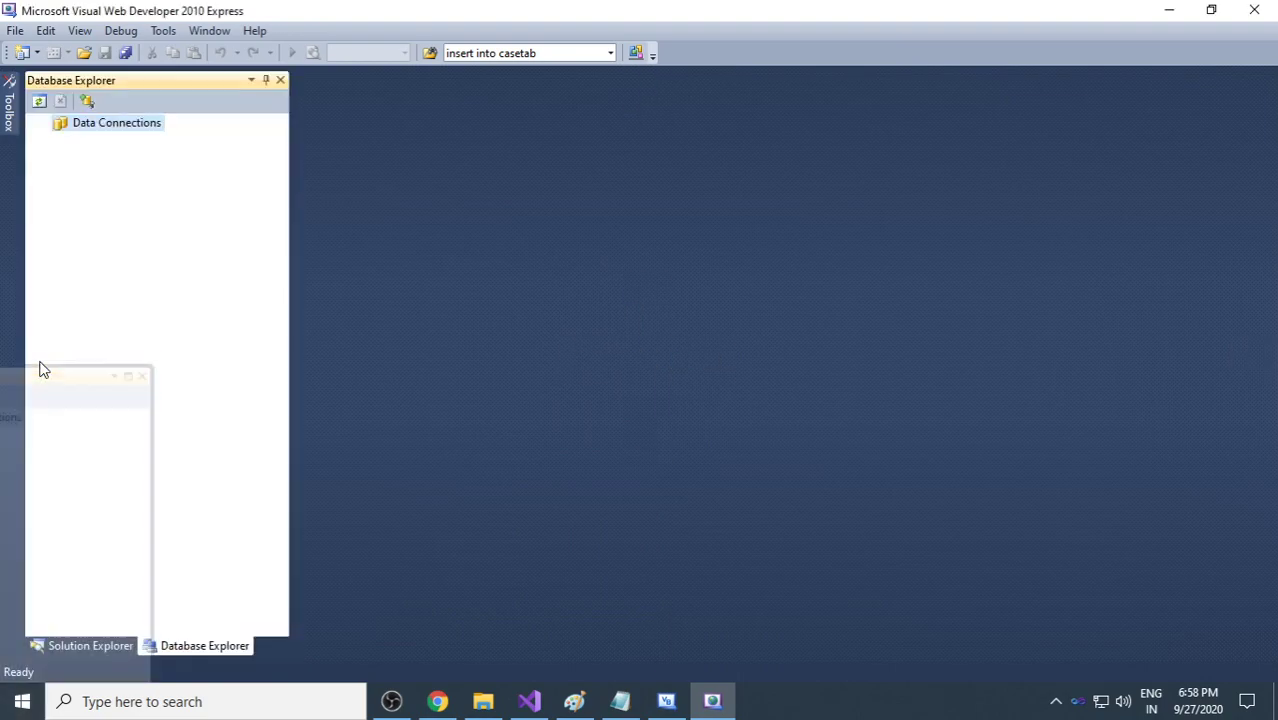
left_click_drag(292, 338, 482, 338)
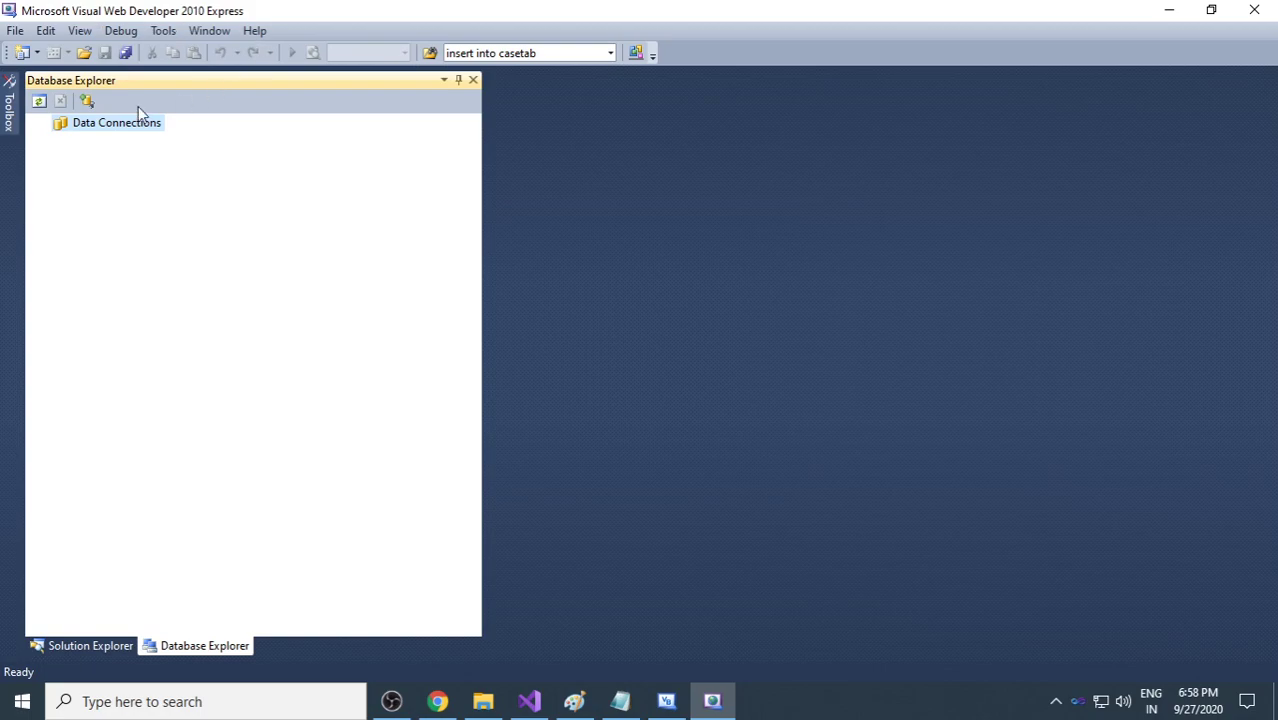
Step: Look at the Server Explorer in Visual Studio and return to Visual Web Developer 2010 Express
left_click(529, 701)
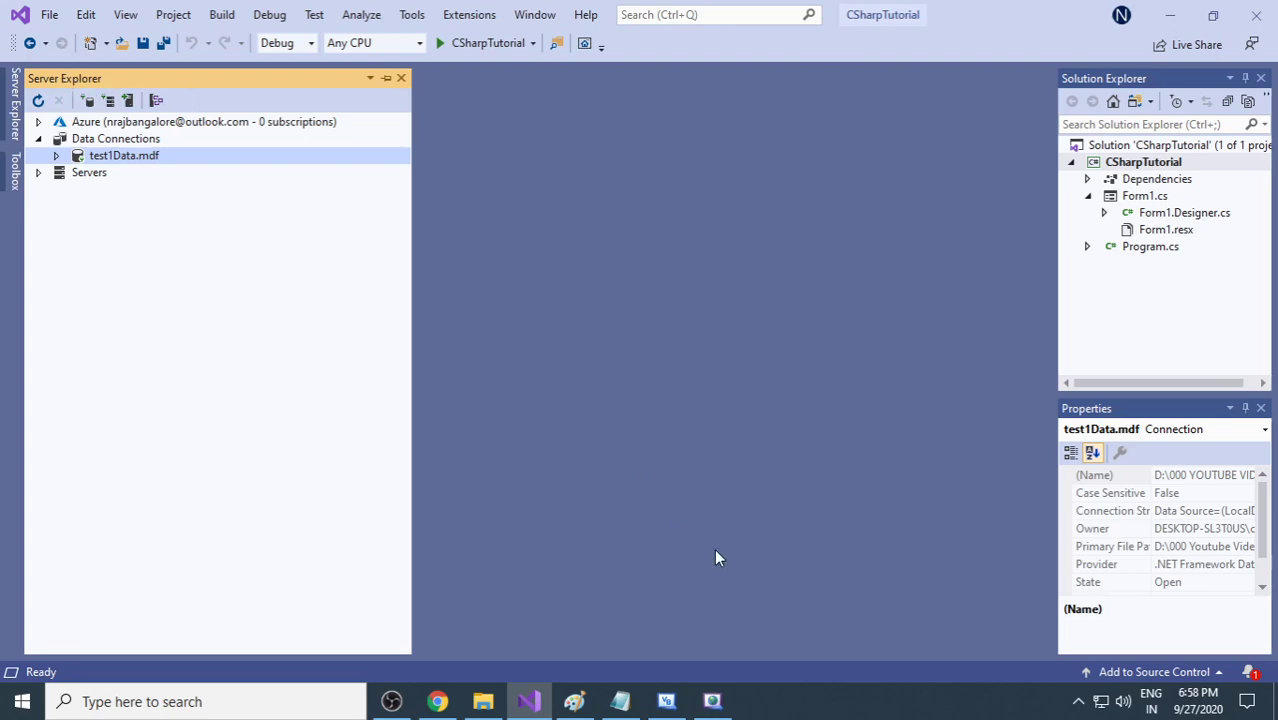
left_click(716, 702)
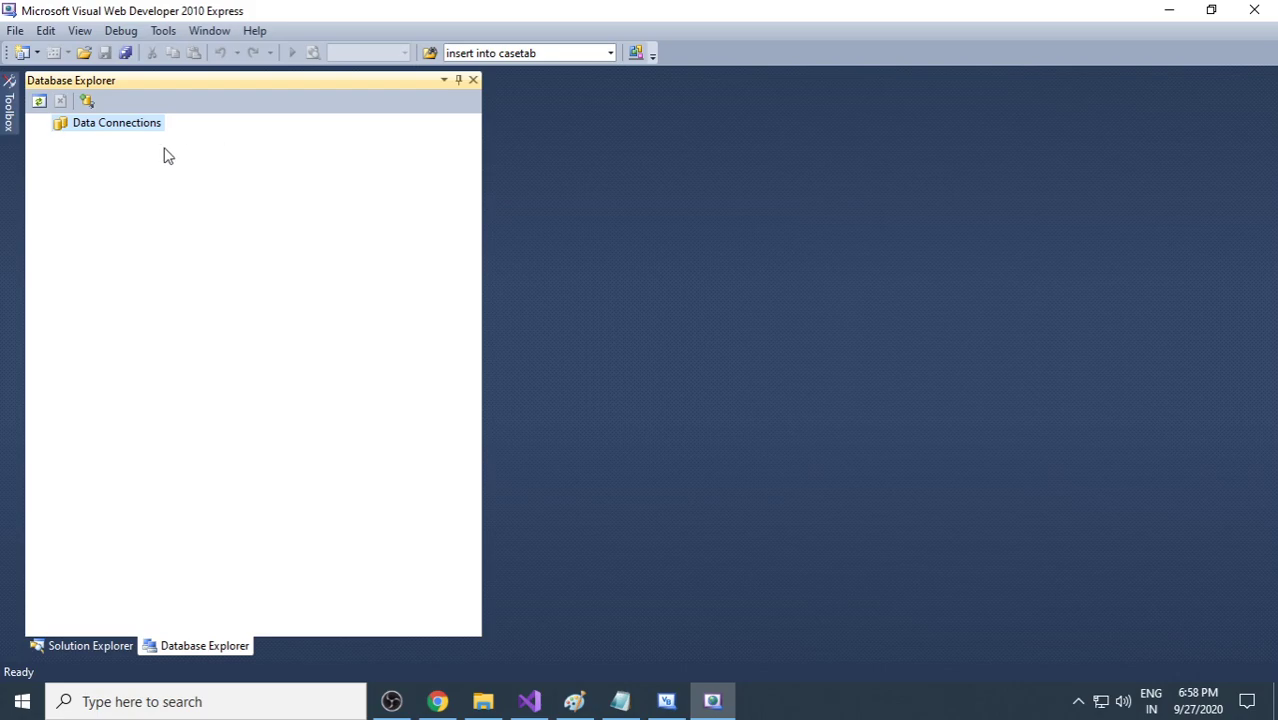
Step: Start a new data connection with Microsoft SQL Server Database File as its data source
right_click(131, 133)
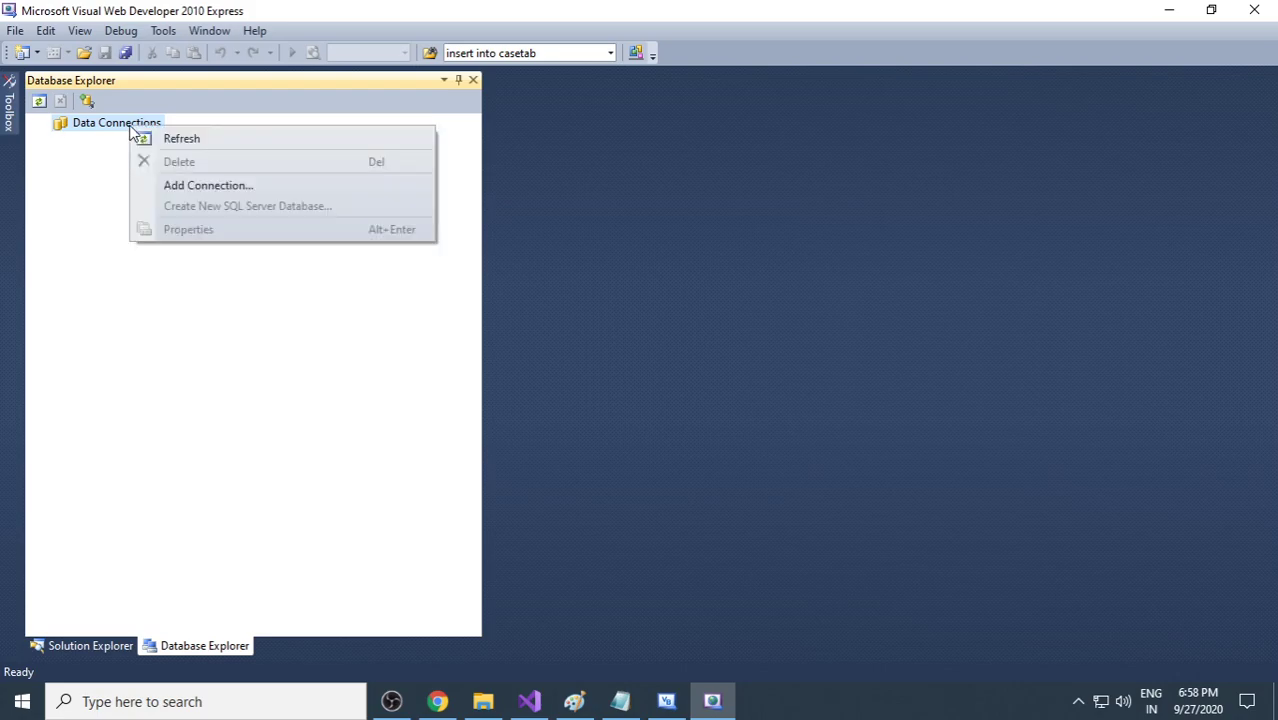
left_click(230, 187)
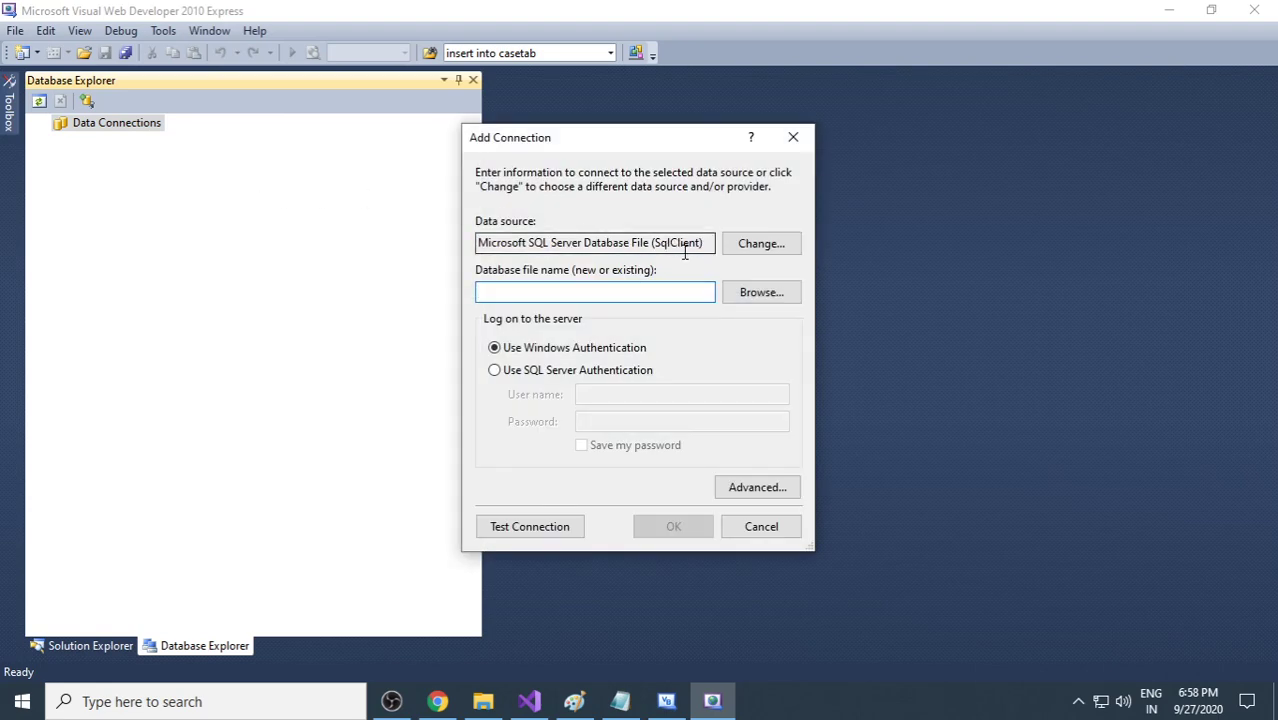
left_click(760, 245)
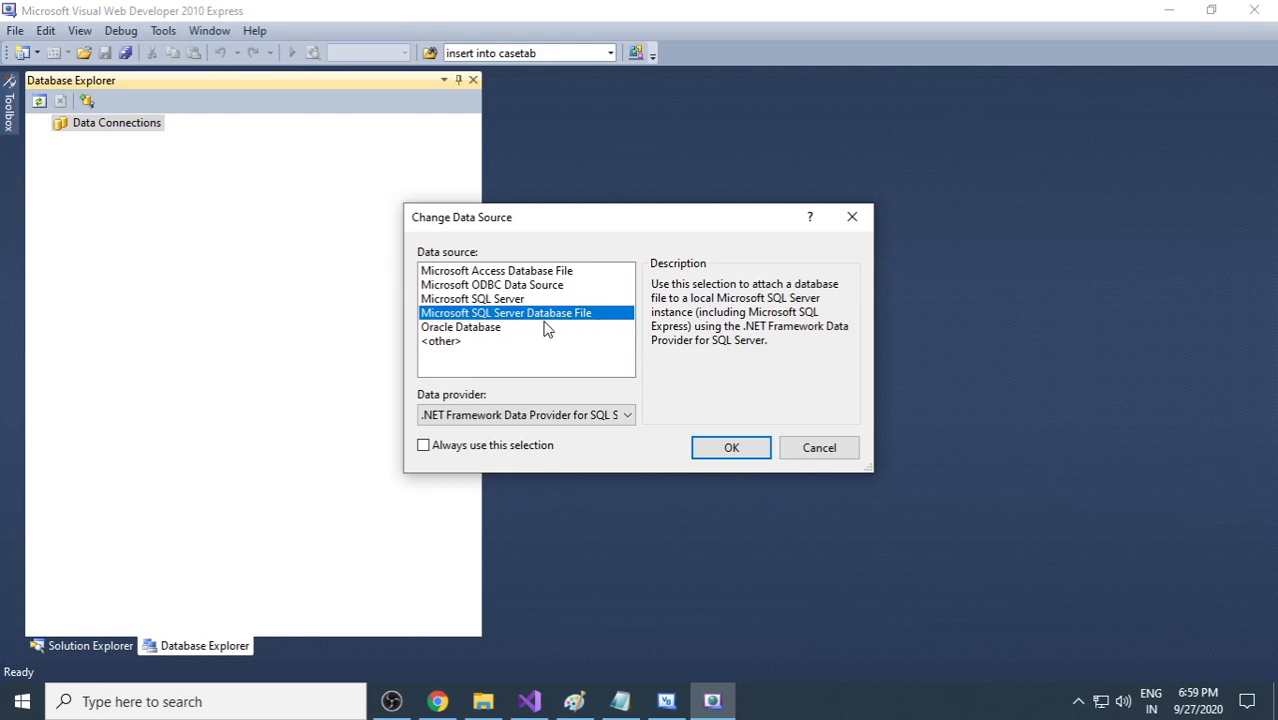
left_click(743, 447)
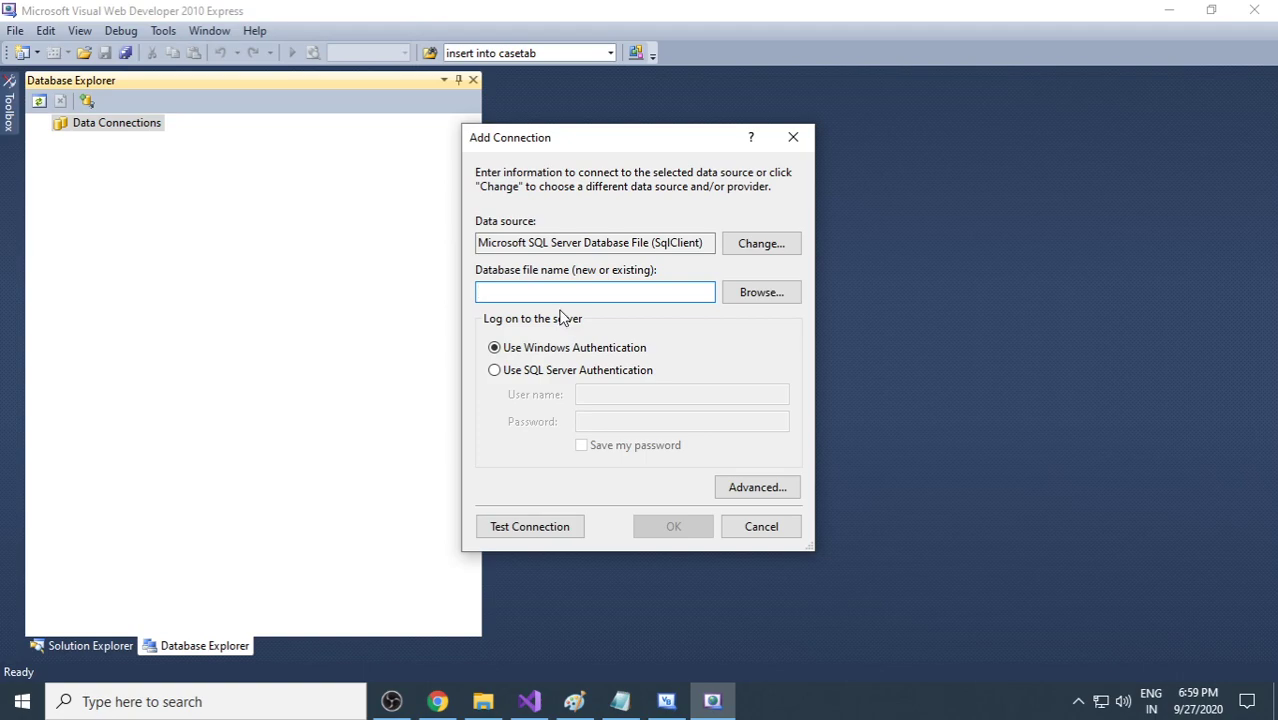
Step: Set the connection's database file to Collega01Data in the D:\000 Youtube Videos\00 Others\MSSQL\TestDatabases folder
left_click(758, 298)
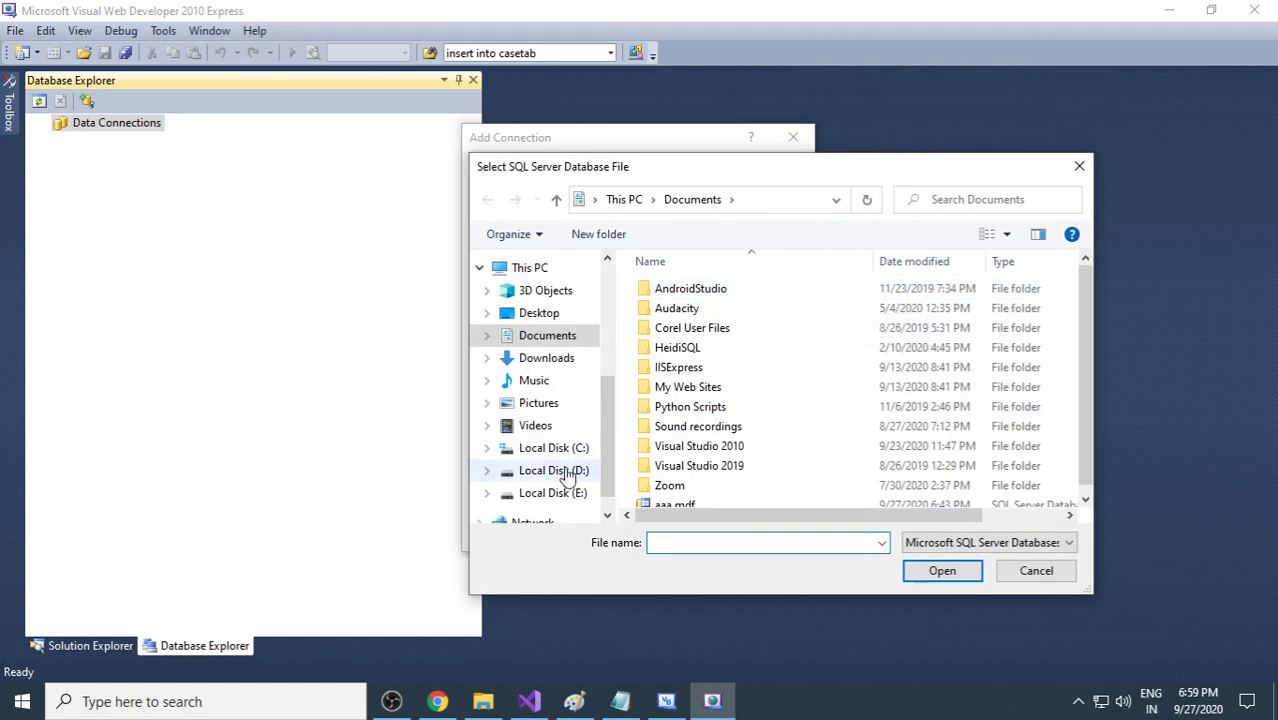
left_click(560, 472)
double_click(741, 290)
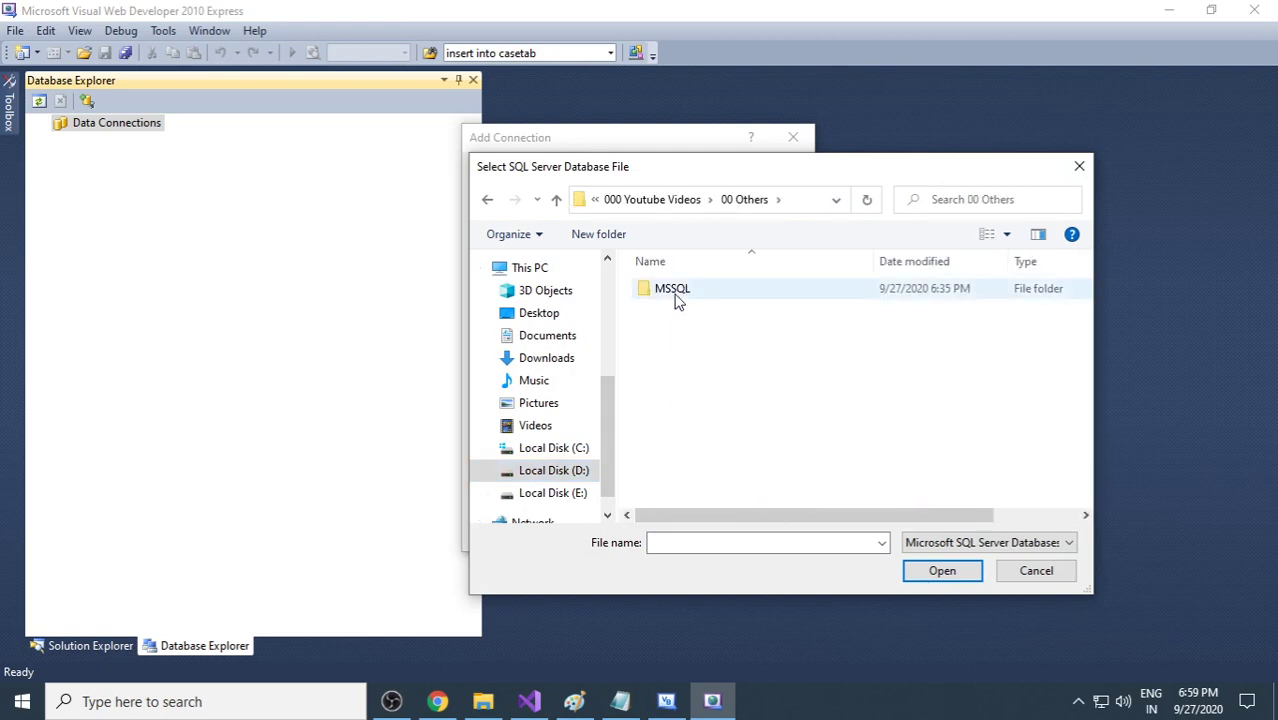
double_click(676, 292)
left_click(683, 316)
double_click(683, 312)
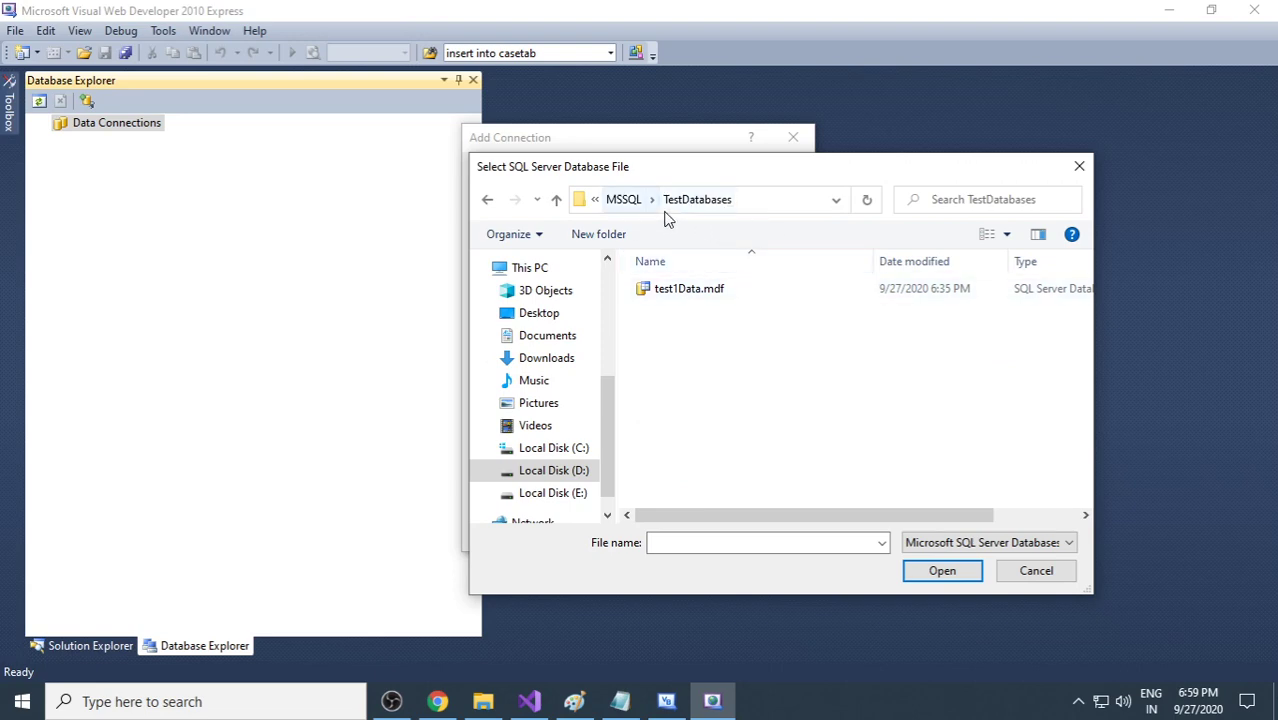
left_click(718, 543)
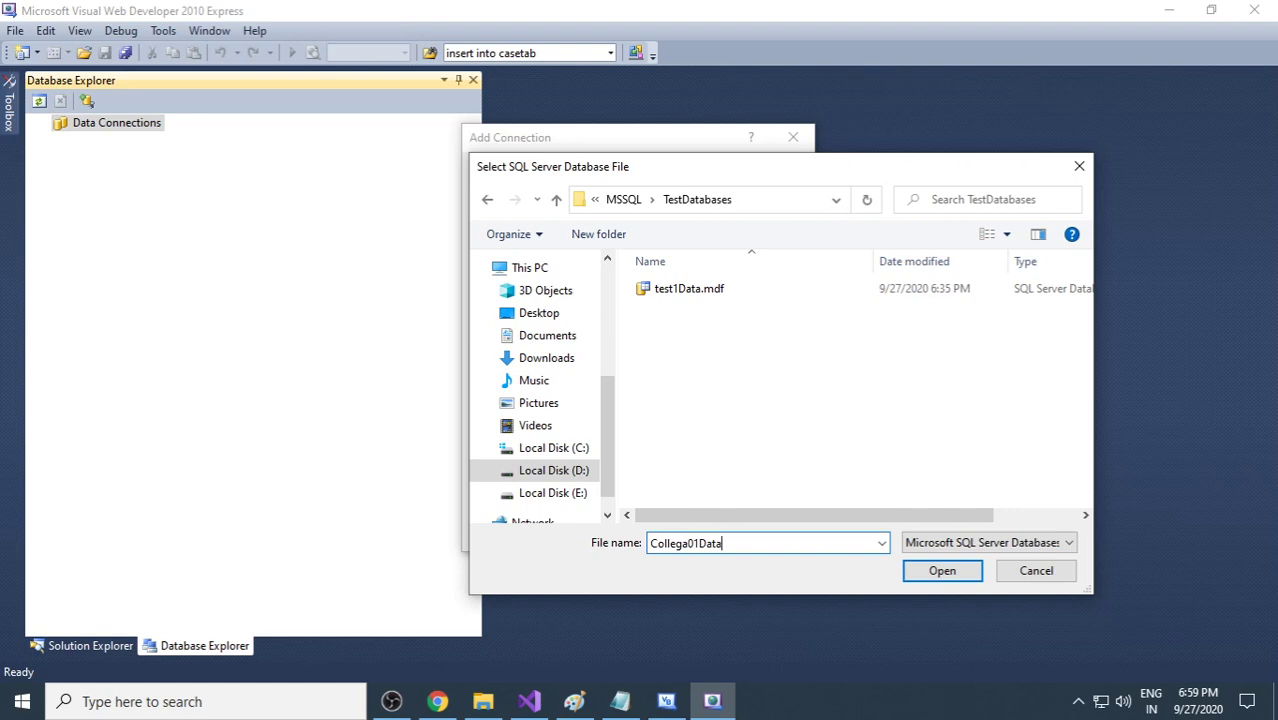
left_click(915, 572)
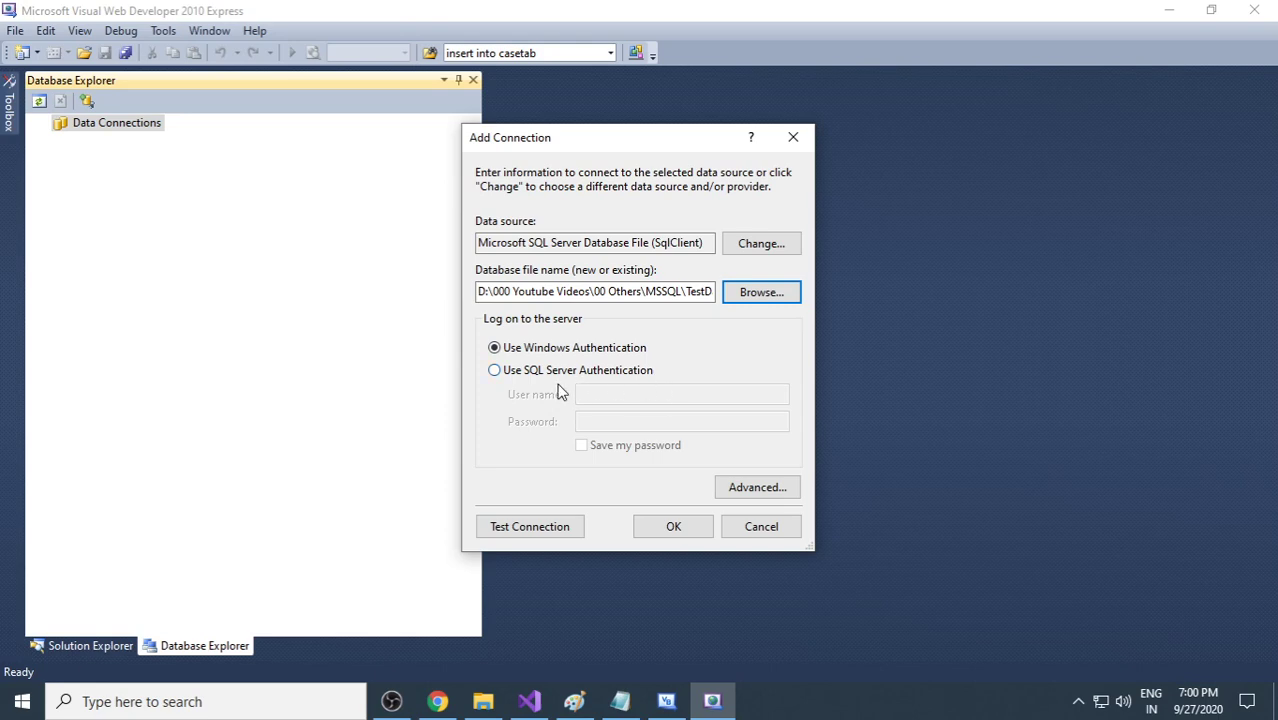
Step: Create the Collega01Data.mdf database file and add its connection, repeating the attempt once
left_click(685, 537)
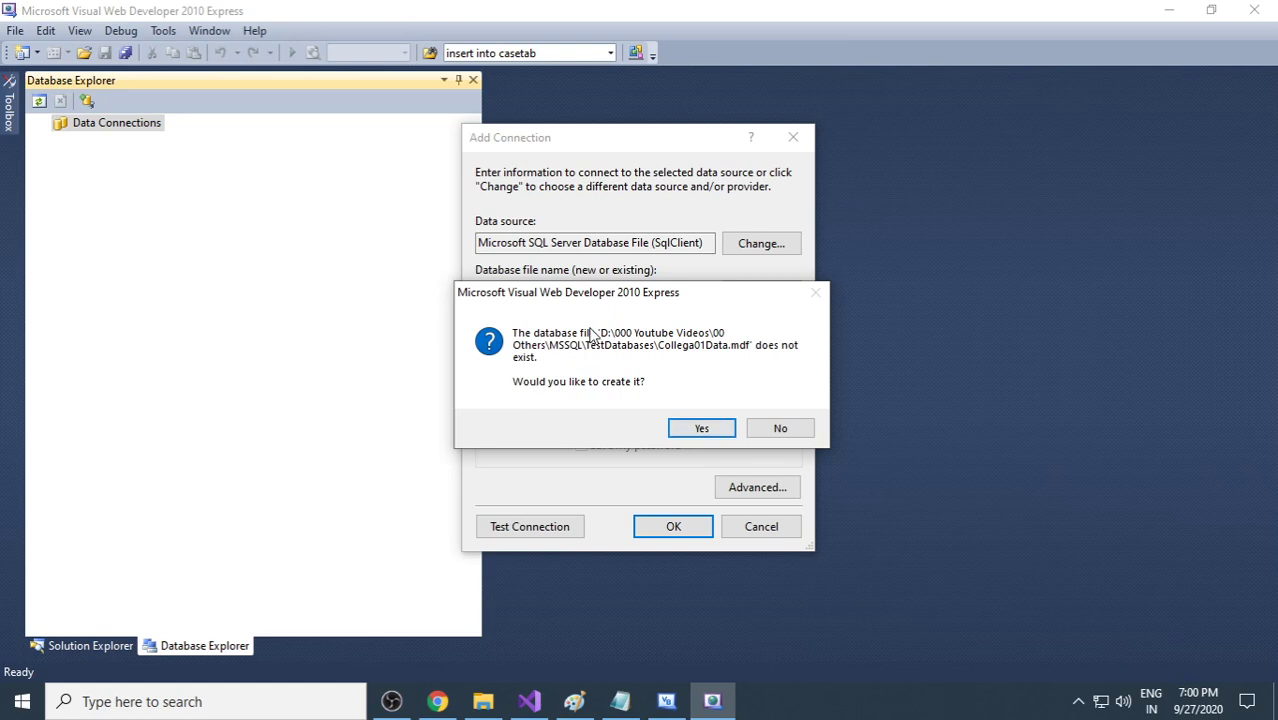
left_click(700, 428)
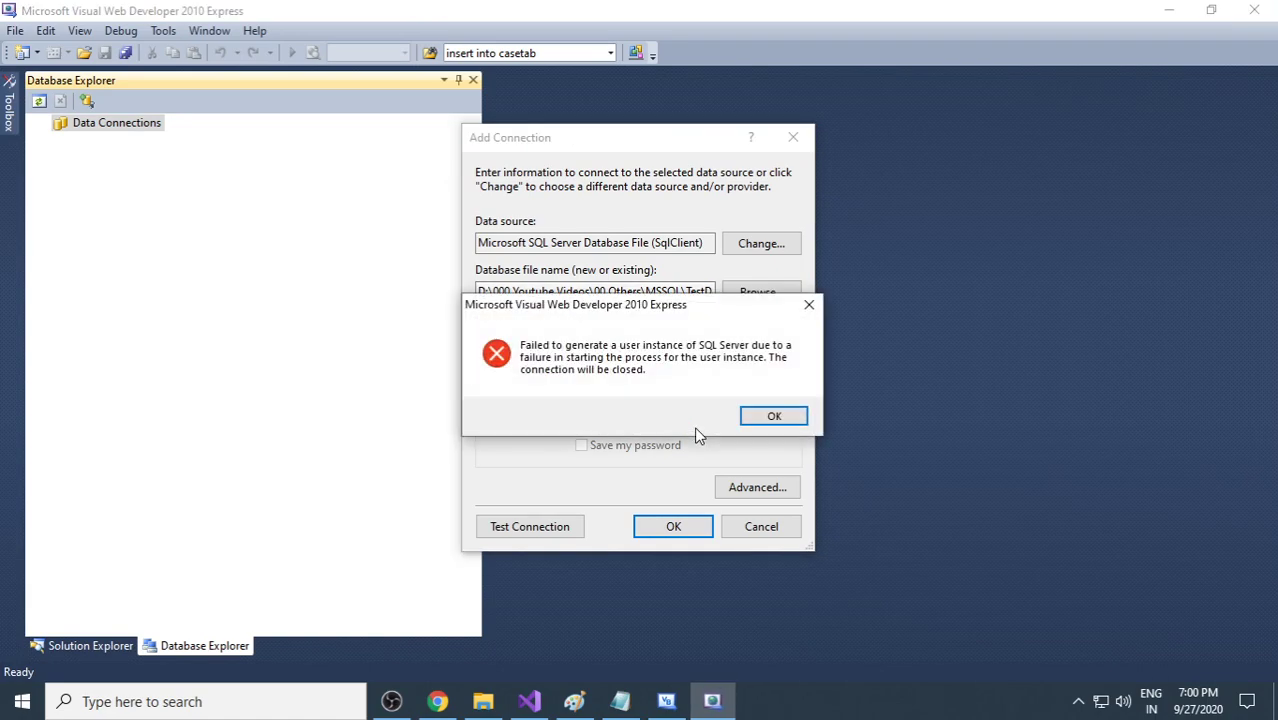
left_click(753, 418)
left_click(669, 530)
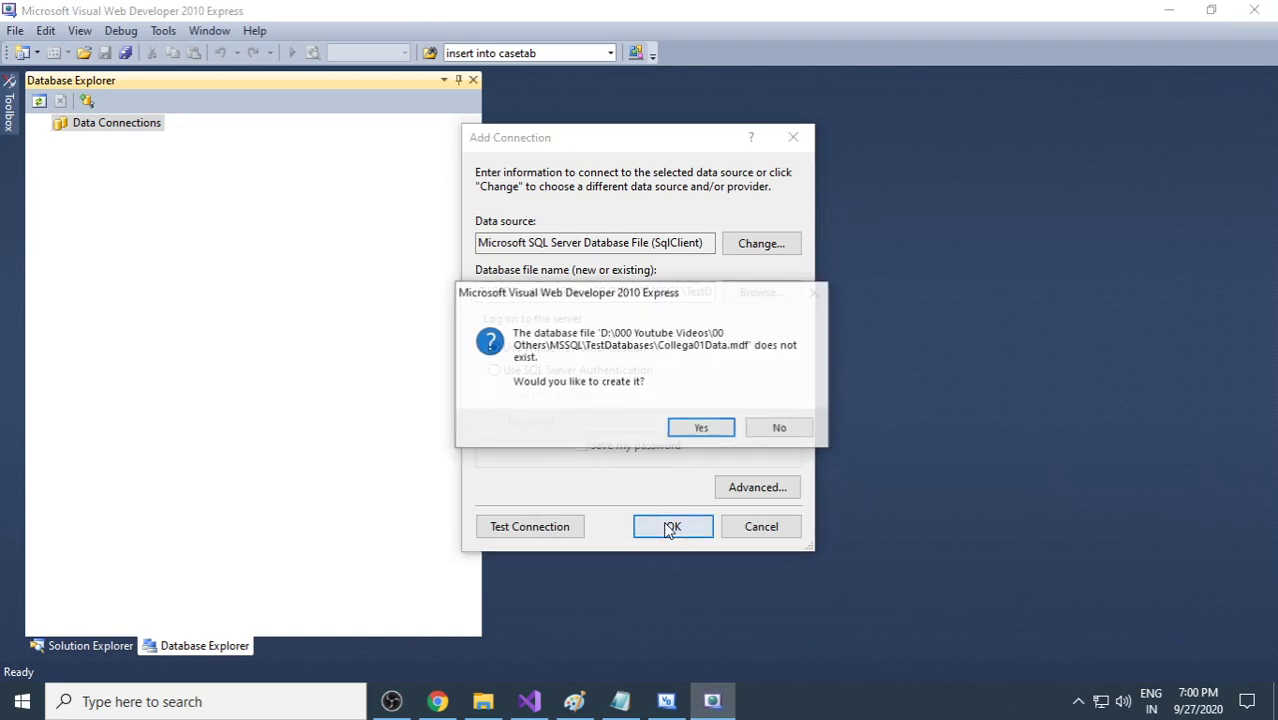
left_click(698, 428)
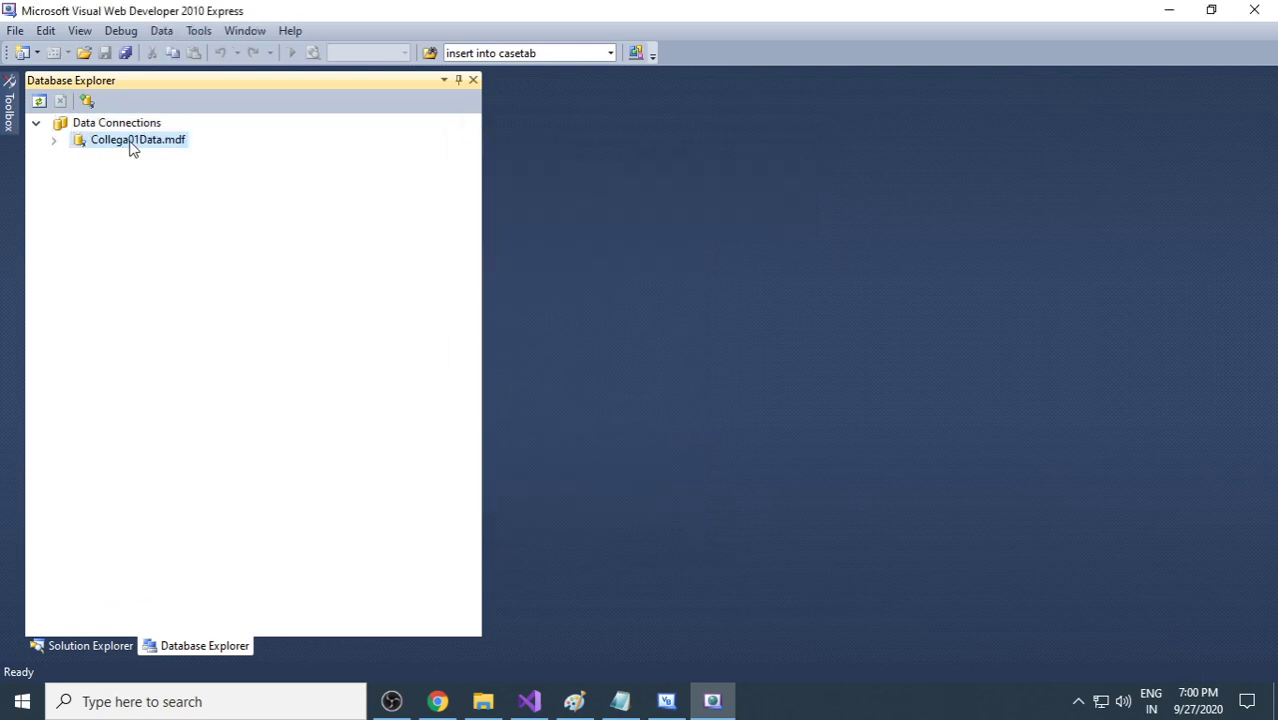
Step: Expand the Collega01Data.mdf database and look through its object folders from Database Diagrams to Assemblies, including the contents of Tables
left_click(55, 143)
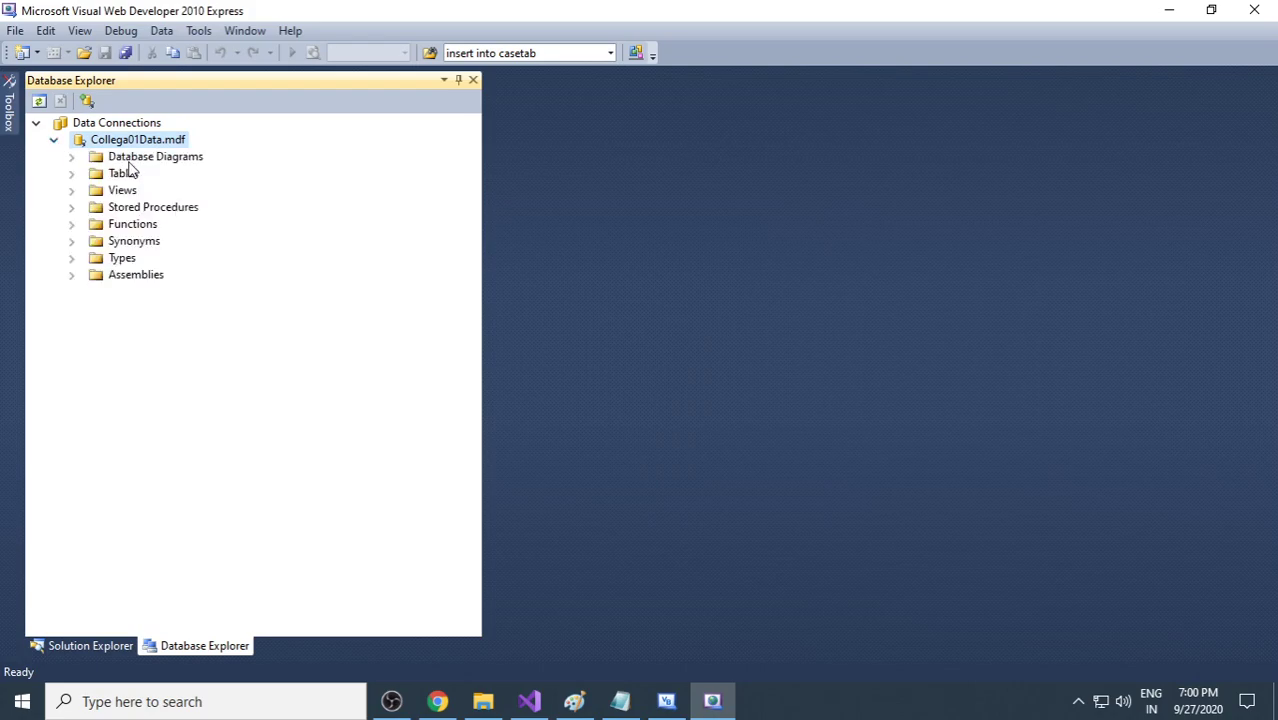
left_click(180, 160)
left_click(130, 176)
left_click(128, 191)
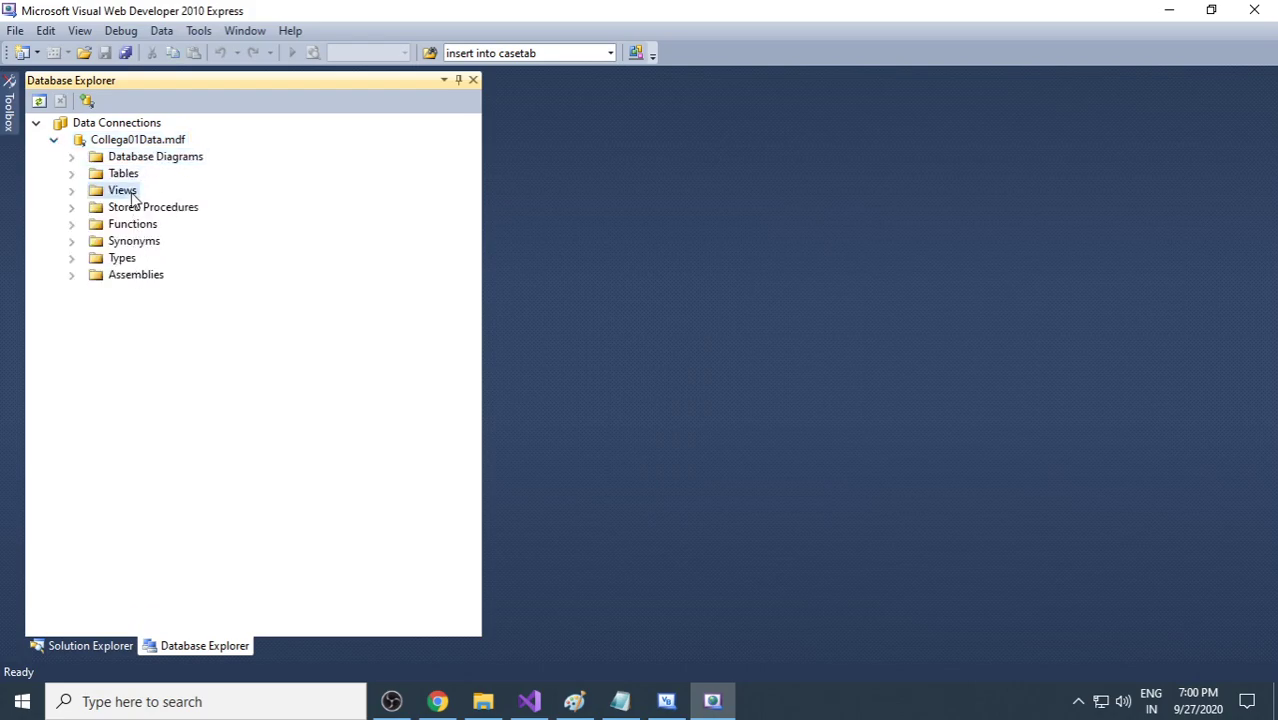
left_click(174, 208)
left_click(140, 227)
left_click(139, 242)
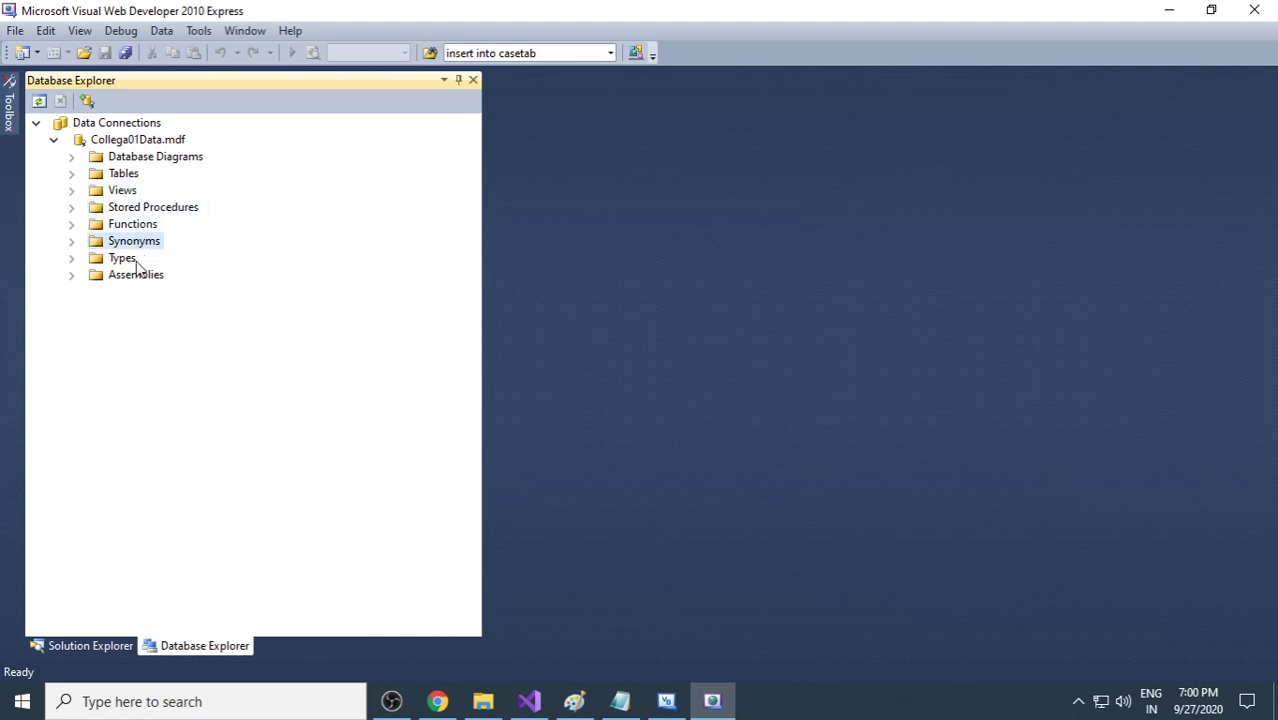
left_click(136, 259)
left_click(138, 276)
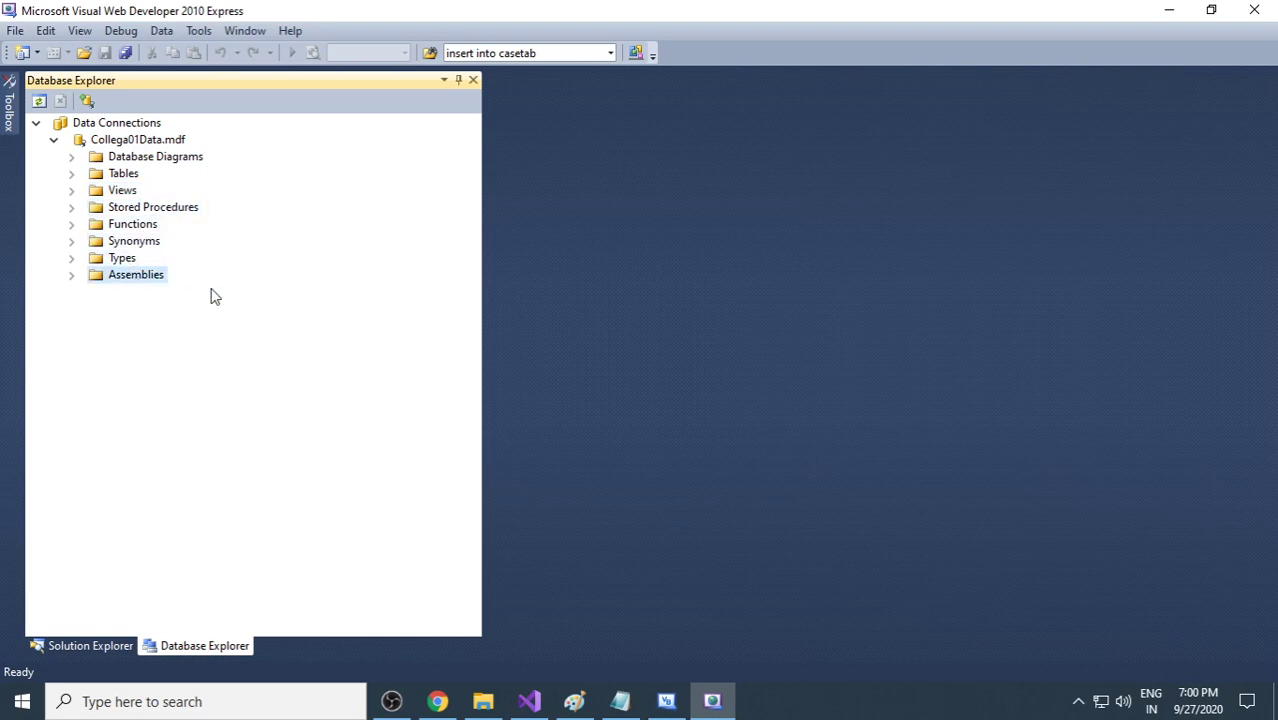
left_click(110, 177)
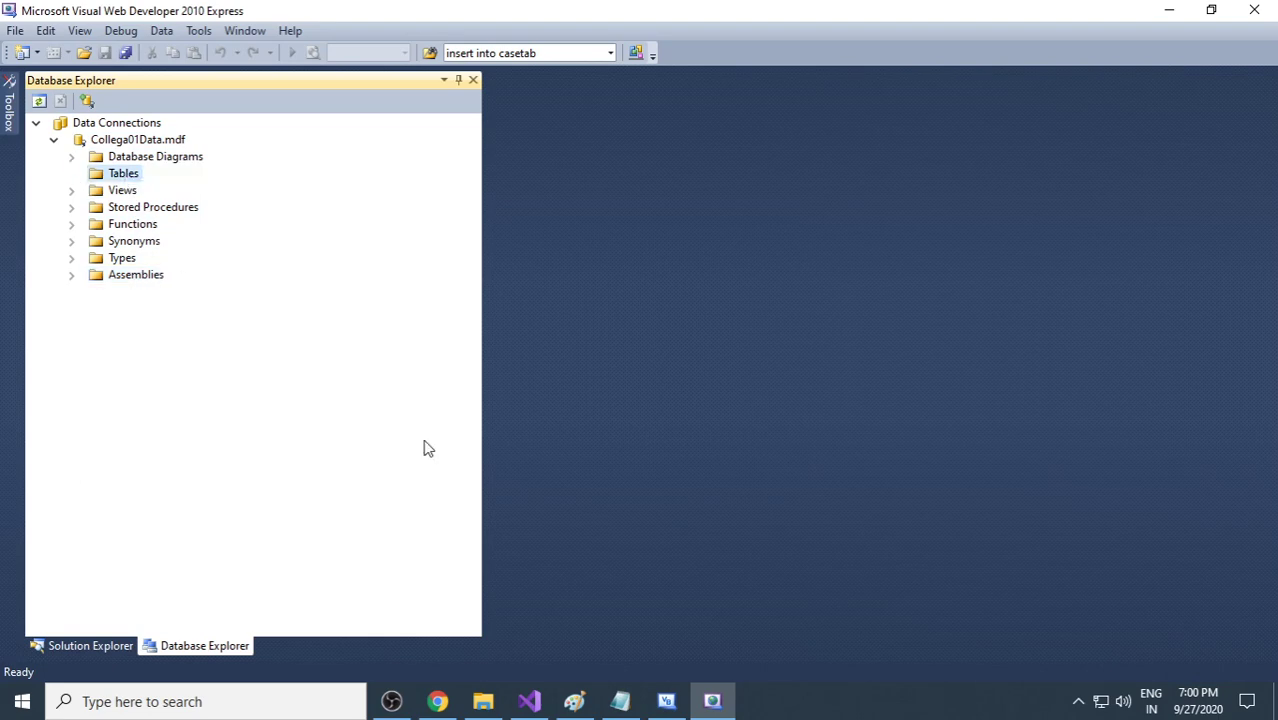
Step: In Paint, circle "create database" in blue with the Pencil and draw a dark red tick beside "create table"
left_click(574, 703)
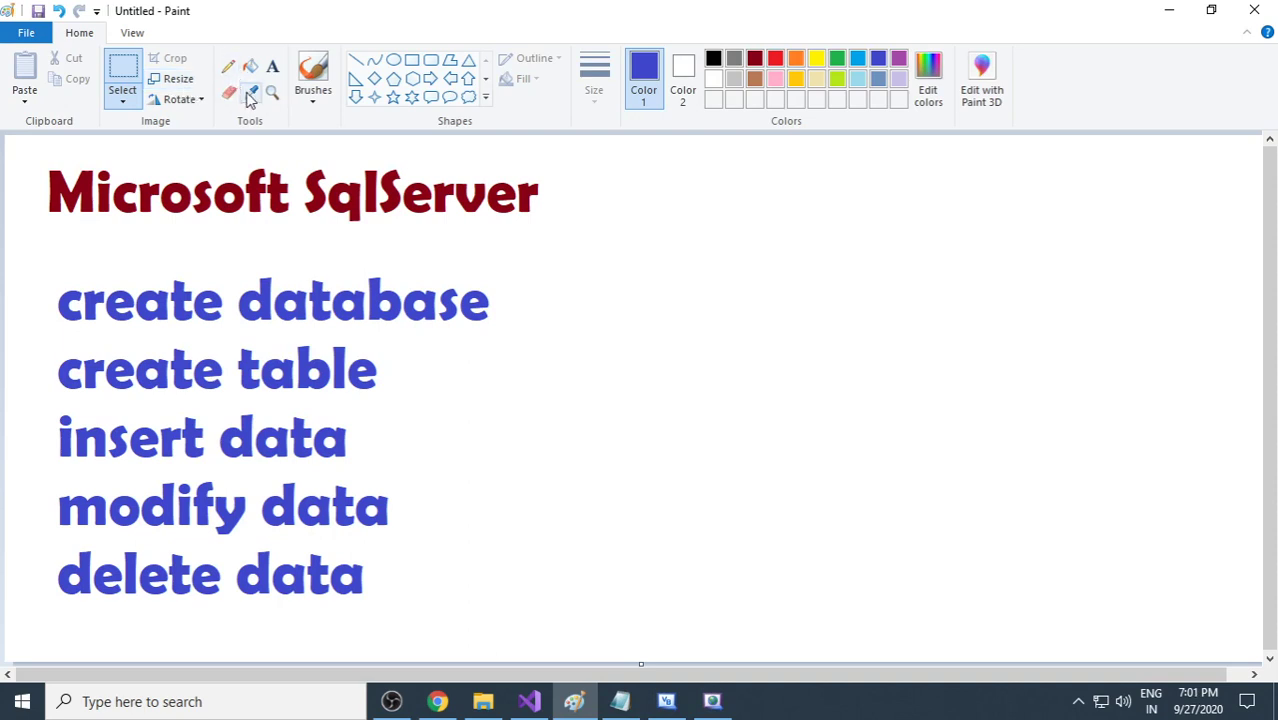
left_click(228, 67)
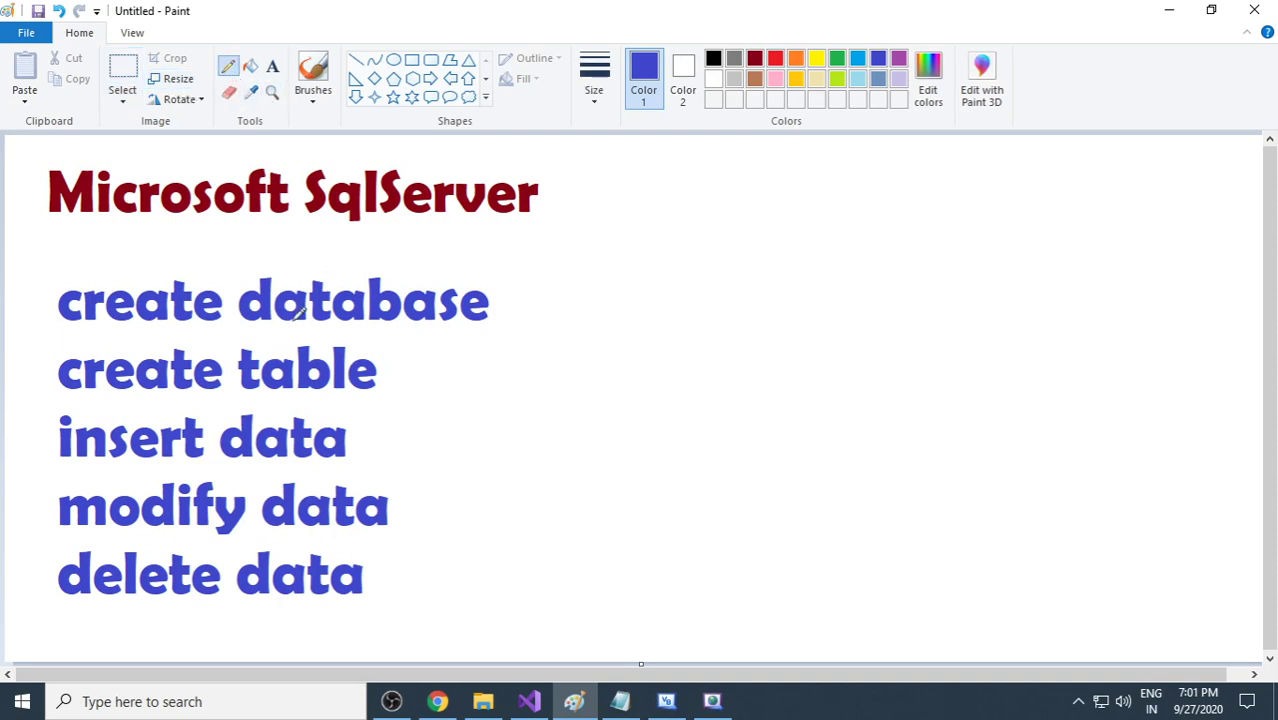
mouse_move(84, 337)
left_mouse_down()
mouse_move(318, 339)
mouse_move(510, 274)
mouse_move(105, 248)
mouse_move(94, 328)
mouse_move(148, 336)
left_mouse_up()
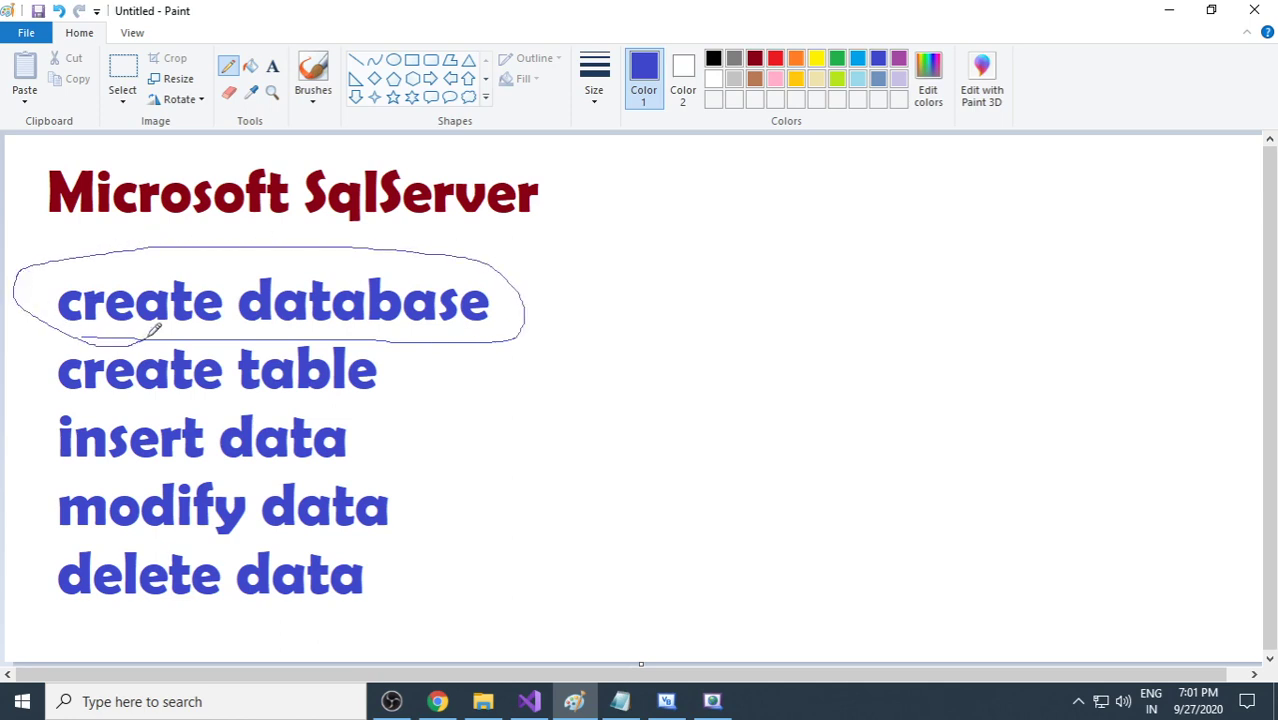
left_click(755, 58)
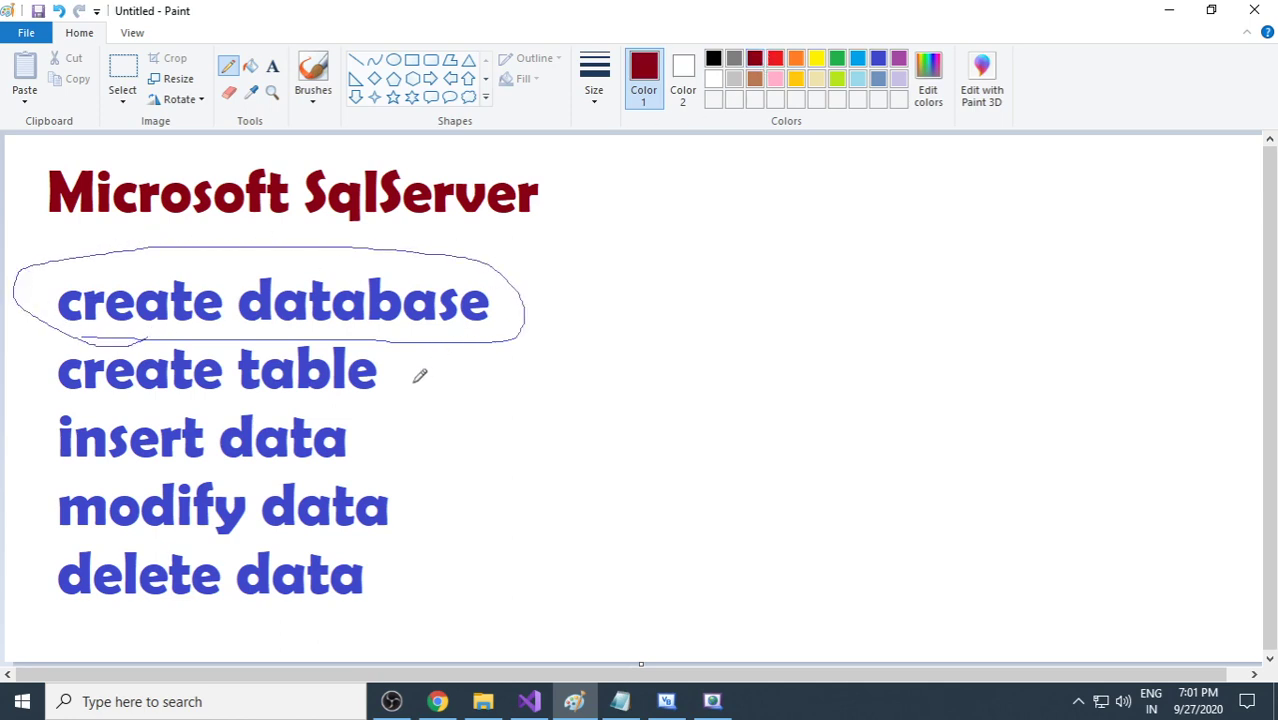
mouse_move(415, 368)
left_mouse_down()
mouse_move(420, 393)
mouse_move(580, 348)
left_mouse_up()
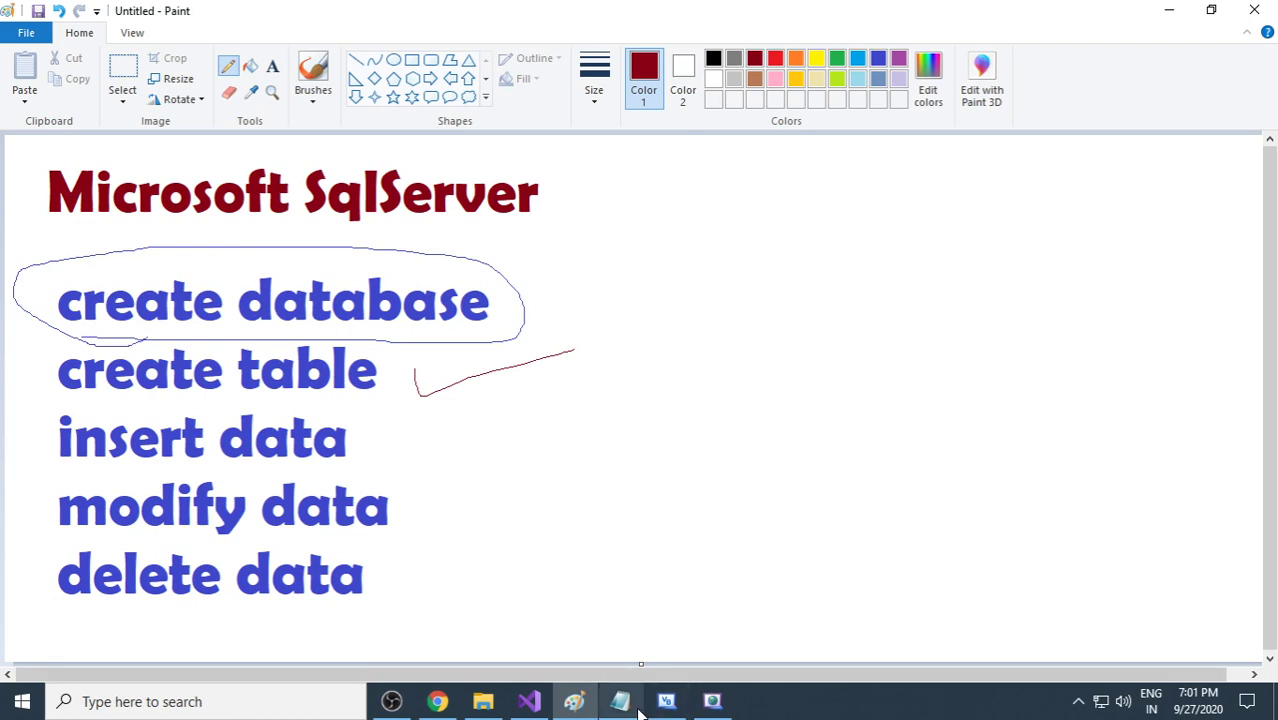
Step: Switch back to Visual Web Developer 2010 Express and add a new table to the Collega01Data.mdf database
left_click(718, 708)
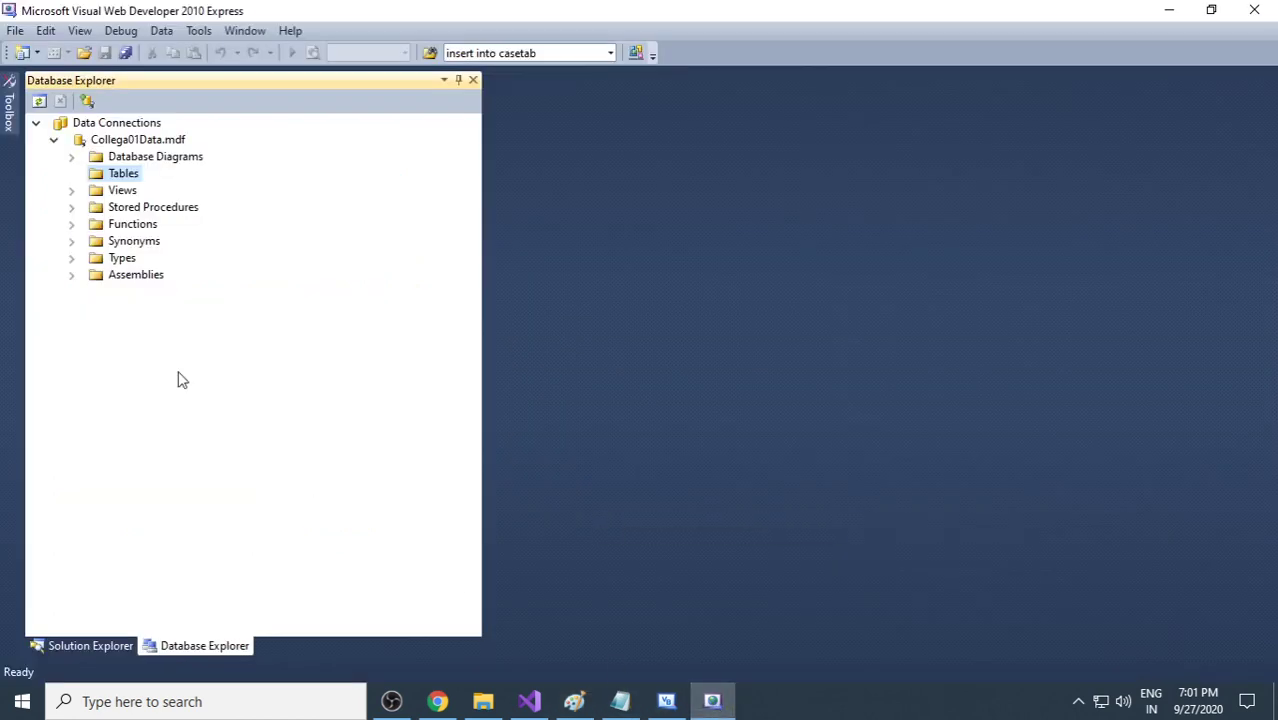
right_click(121, 176)
left_click(228, 190)
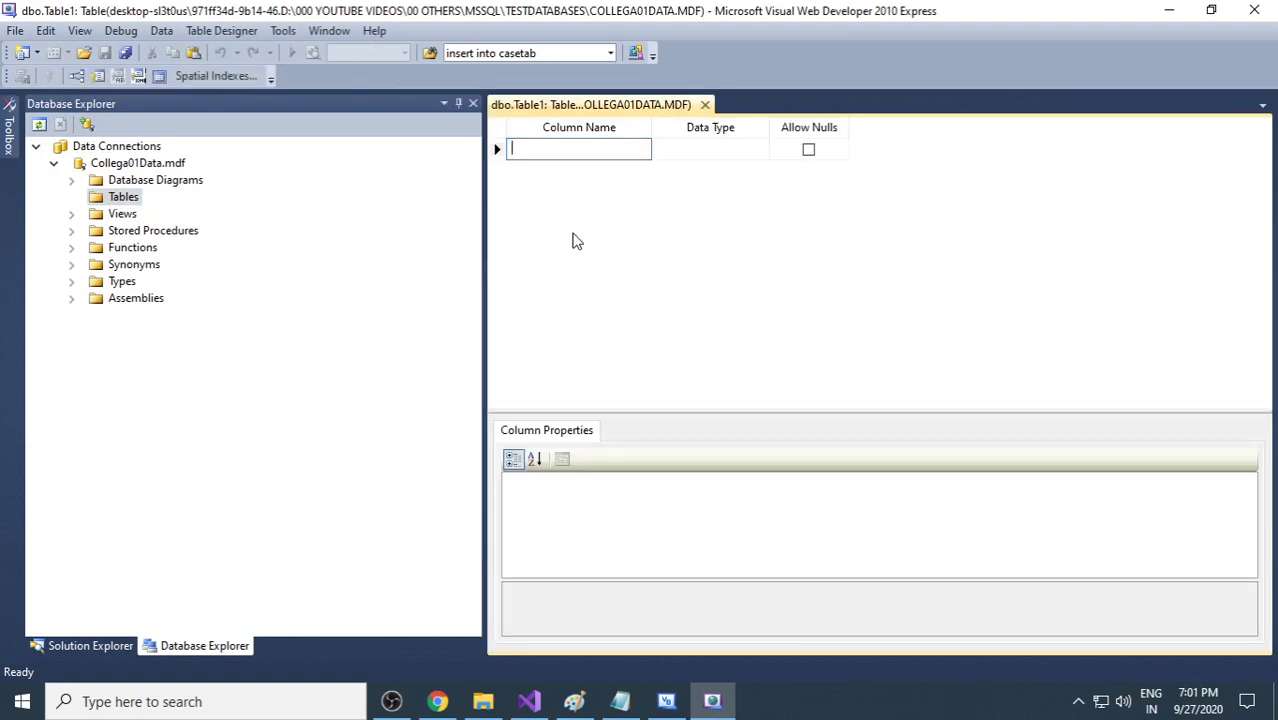
Step: Define the table's first column as RegNo with data type nchar(10) and nulls allowed
left_click(552, 148)
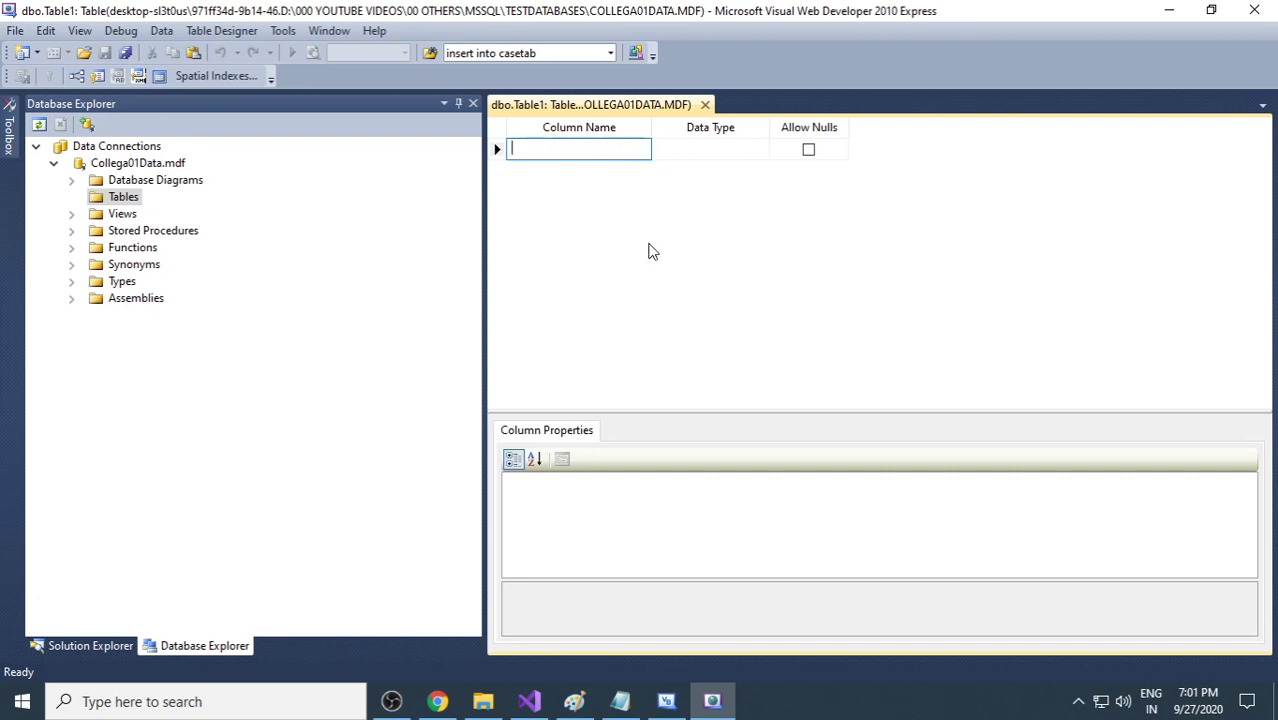
type("RegNo")
key("Tab")
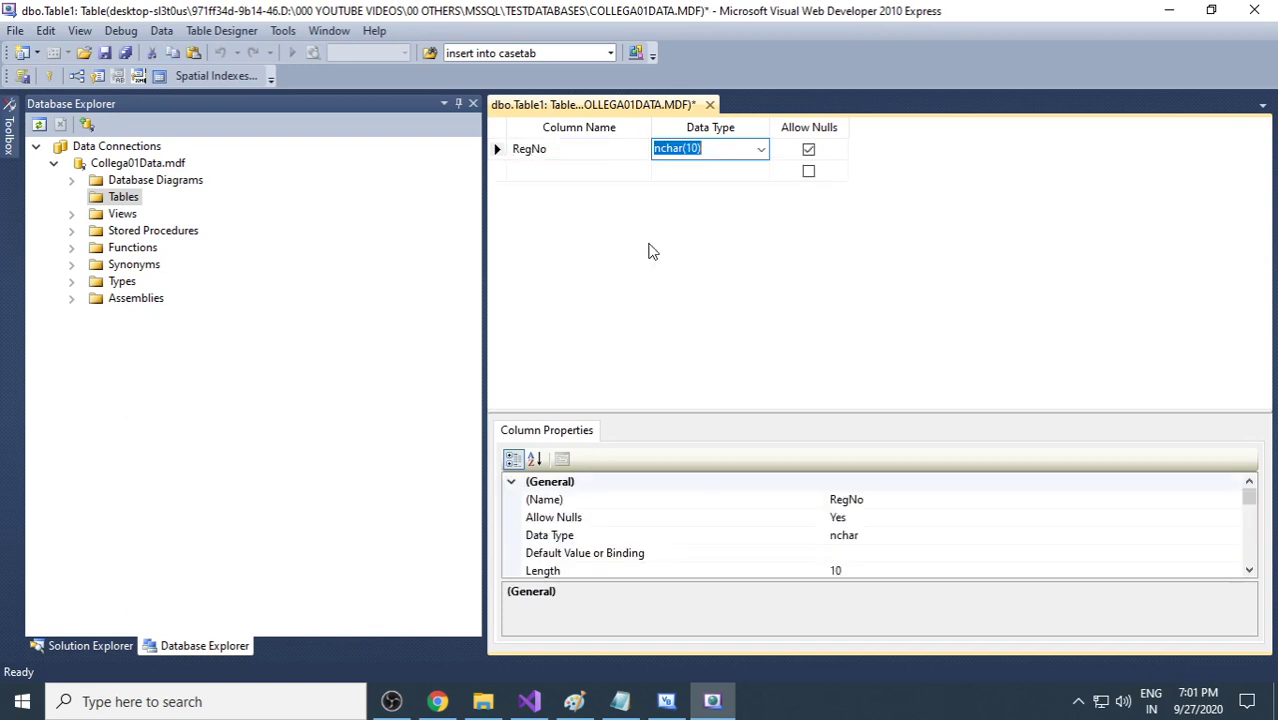
key("Tab")
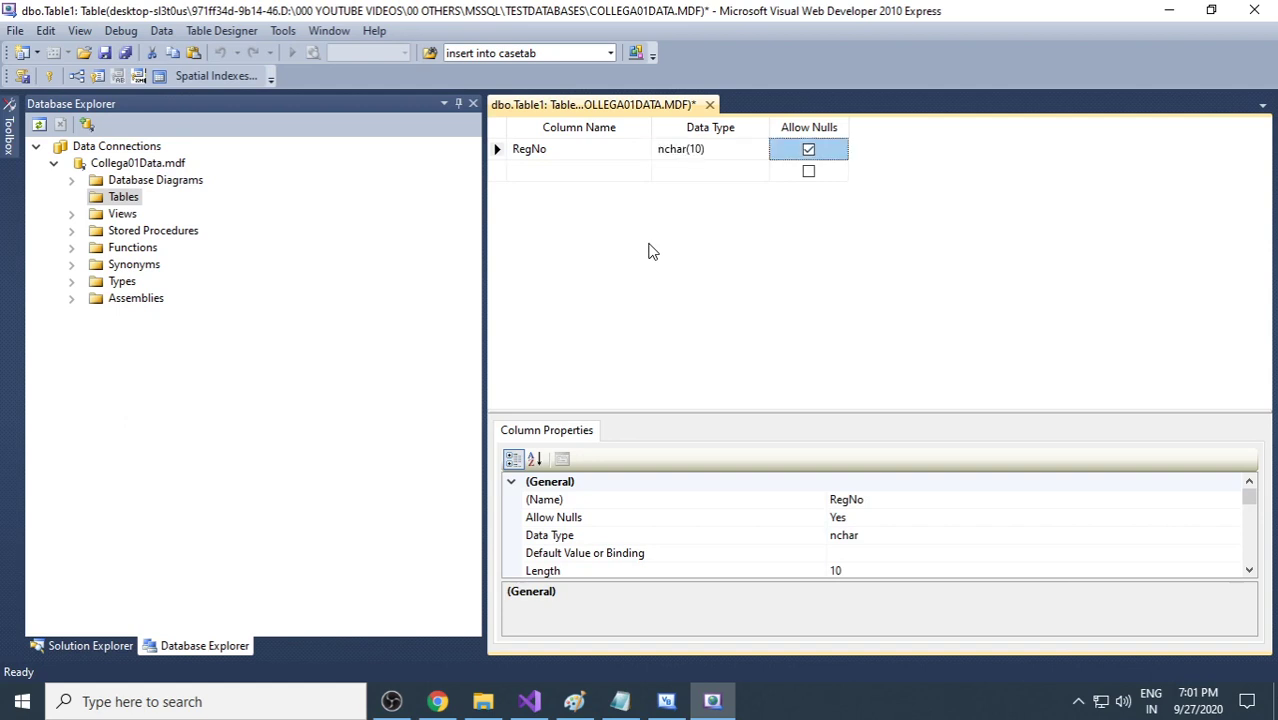
key("Tab")
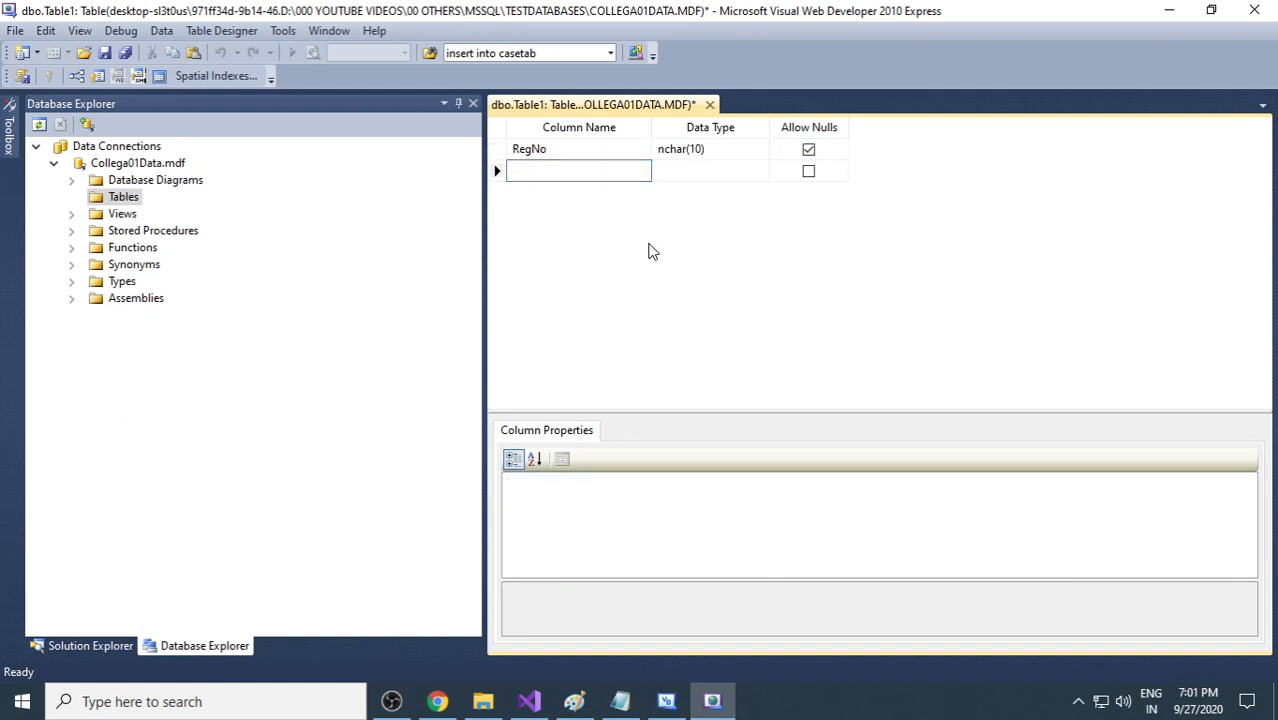
Step: Add a second column named sName with data type nvarchar(50) and nulls allowed
type("sName")
key("Tab")
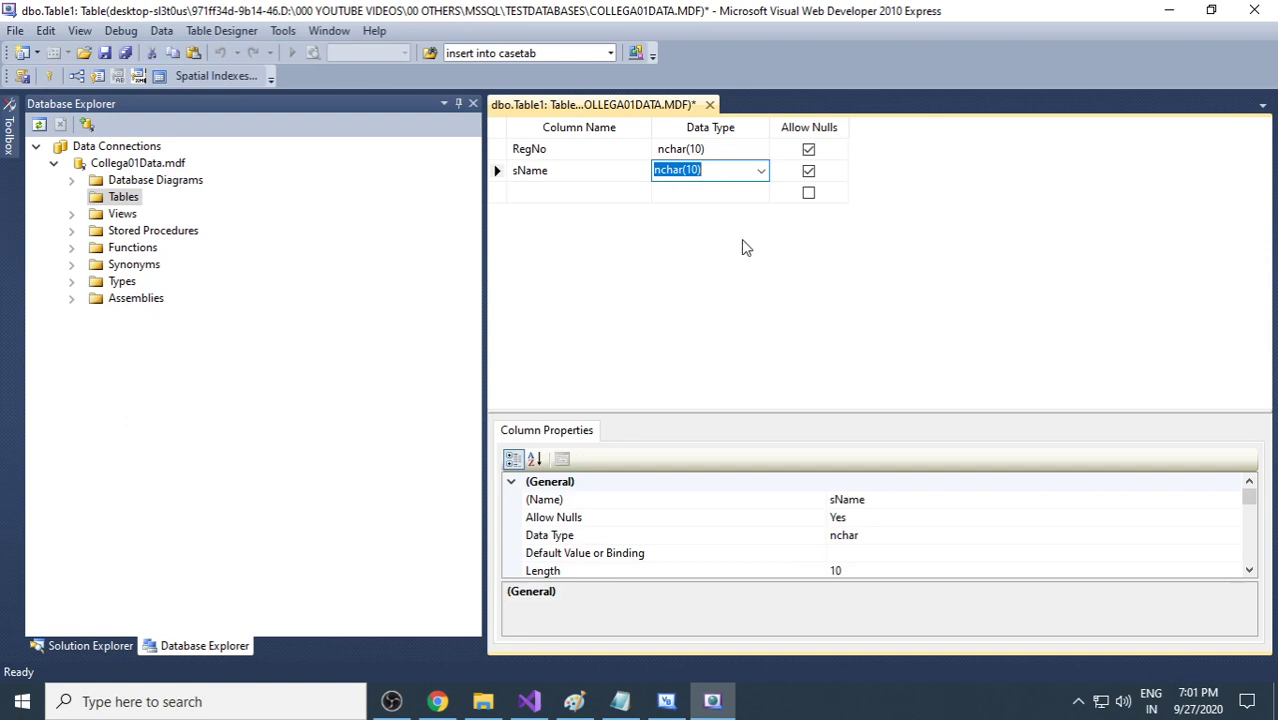
left_click(761, 171)
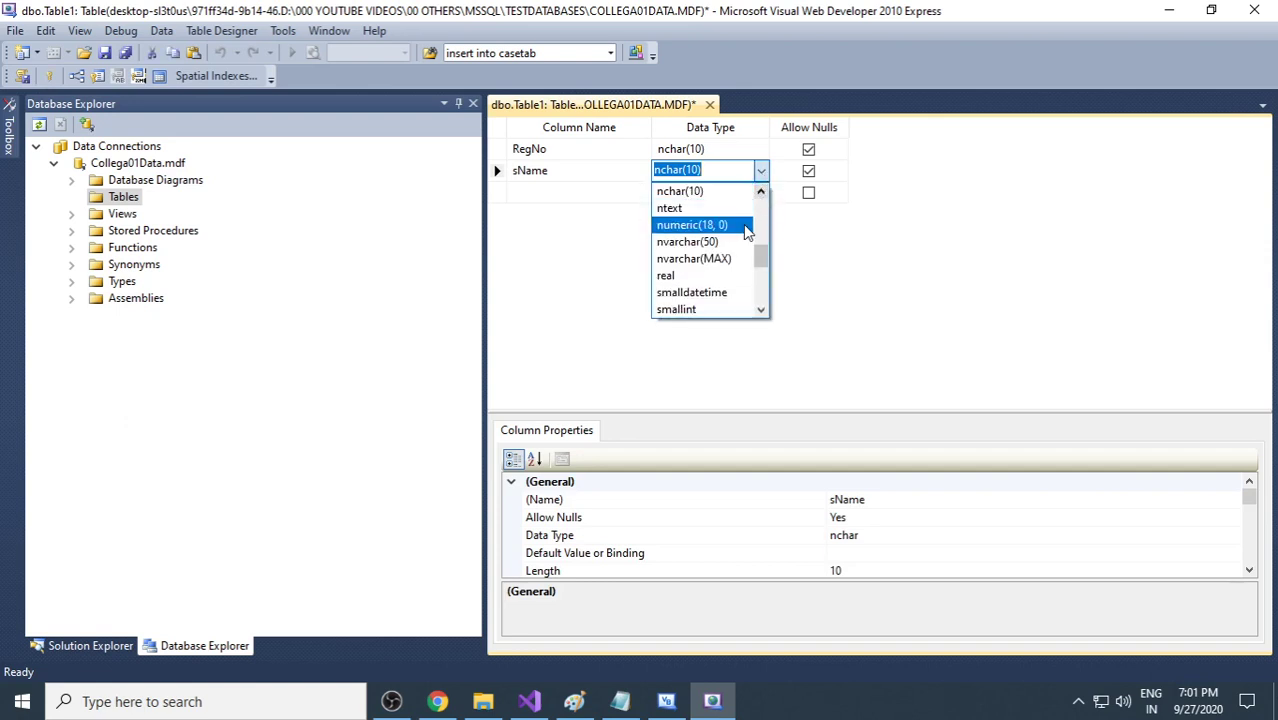
left_click(712, 242)
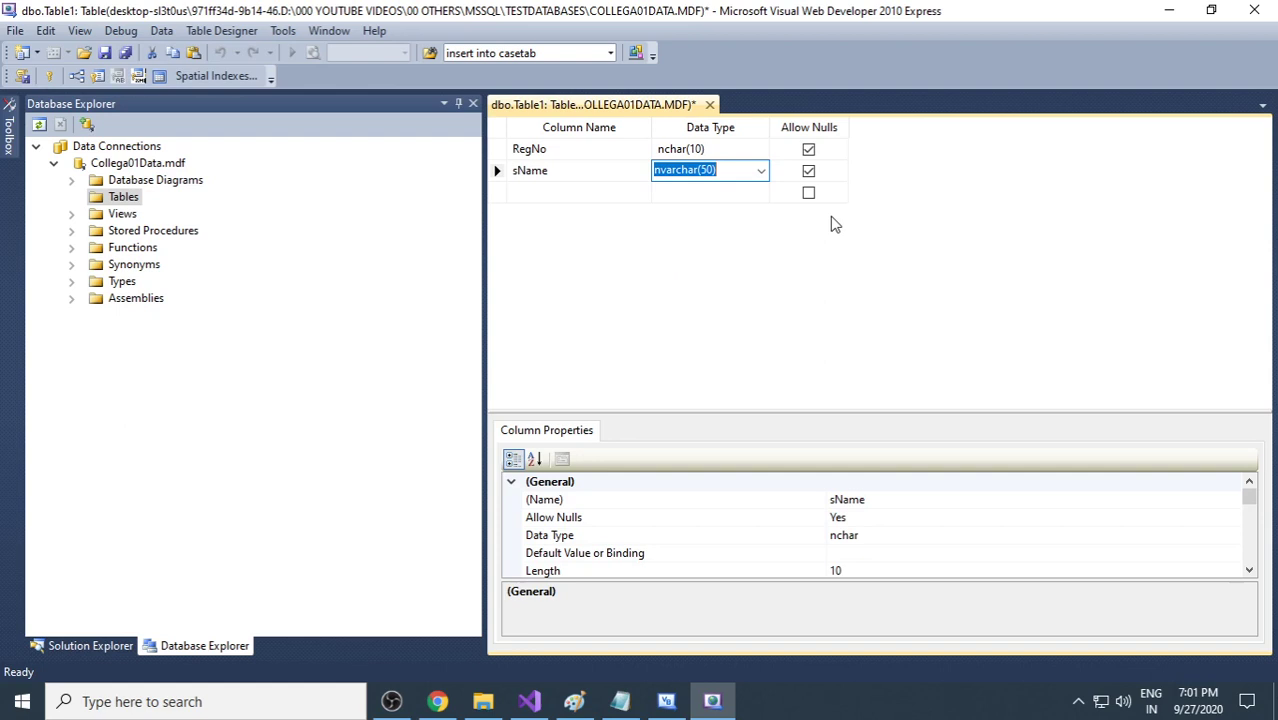
key("Tab")
key("Tab")
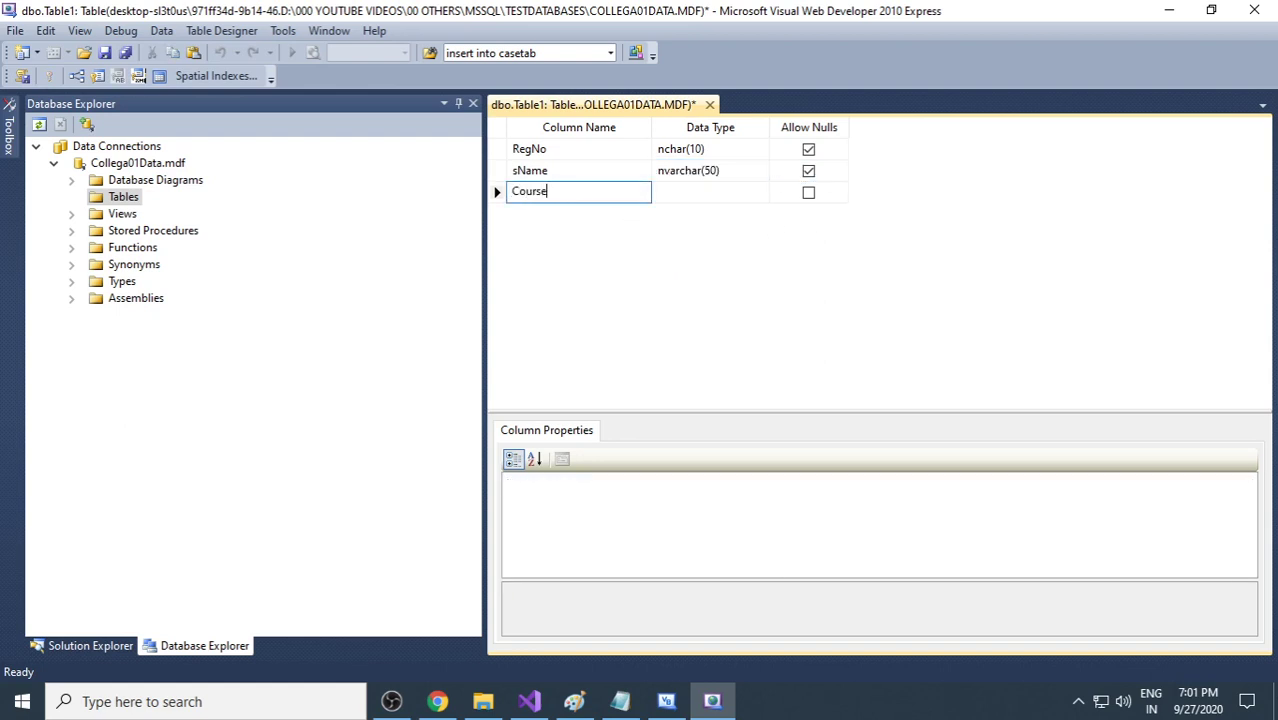
Step: Add a third column named Course with data type nchar(10), and save the table as StudentTable, closing its definition
type("Course")
key("Tab")
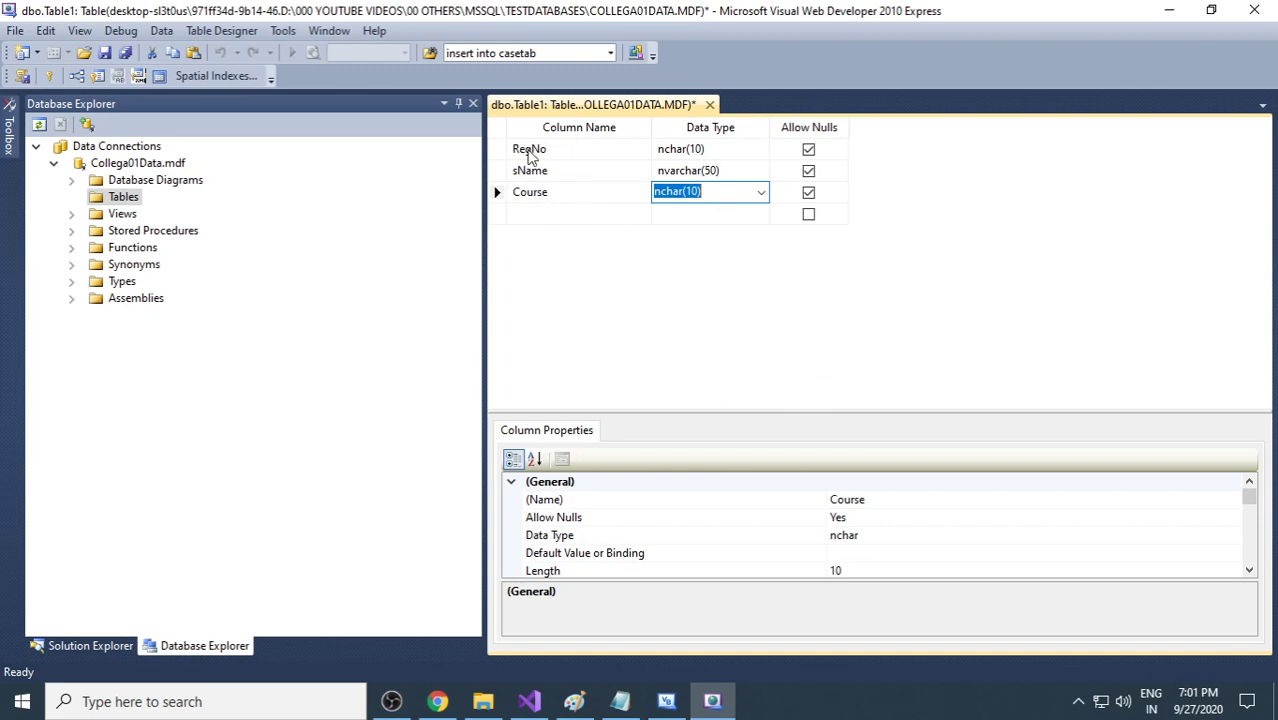
left_click(104, 53)
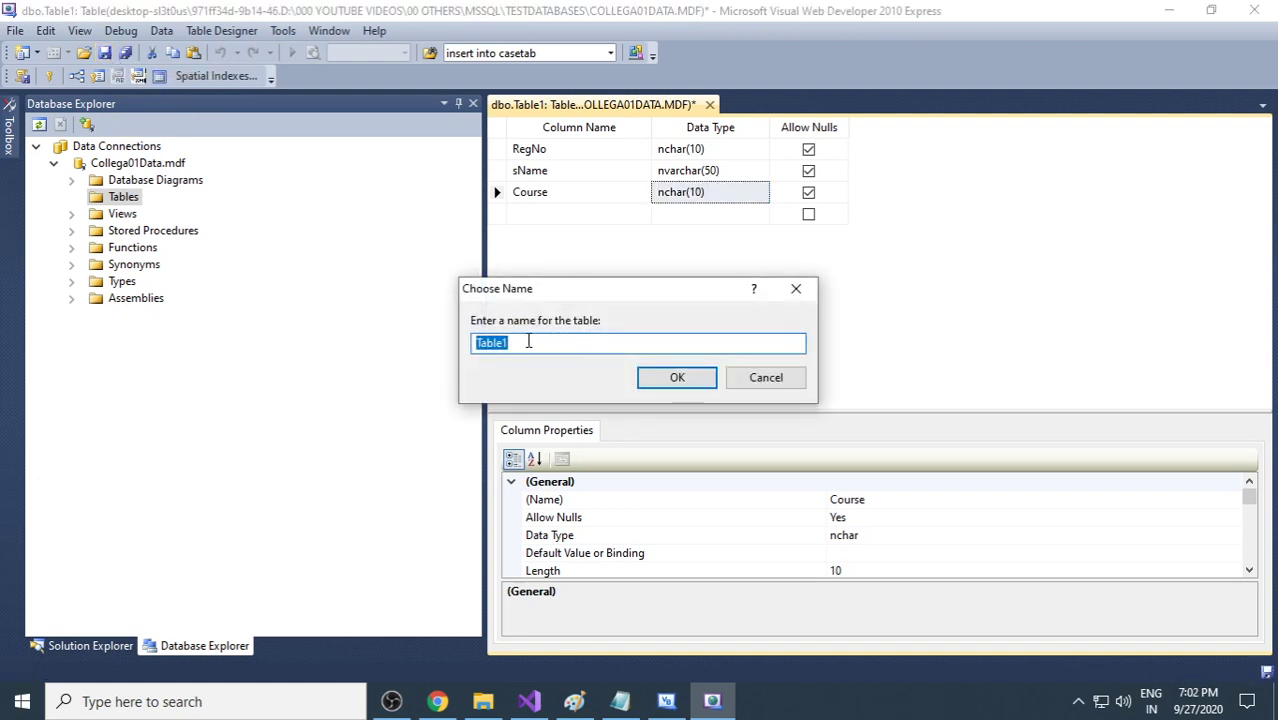
type("Student")
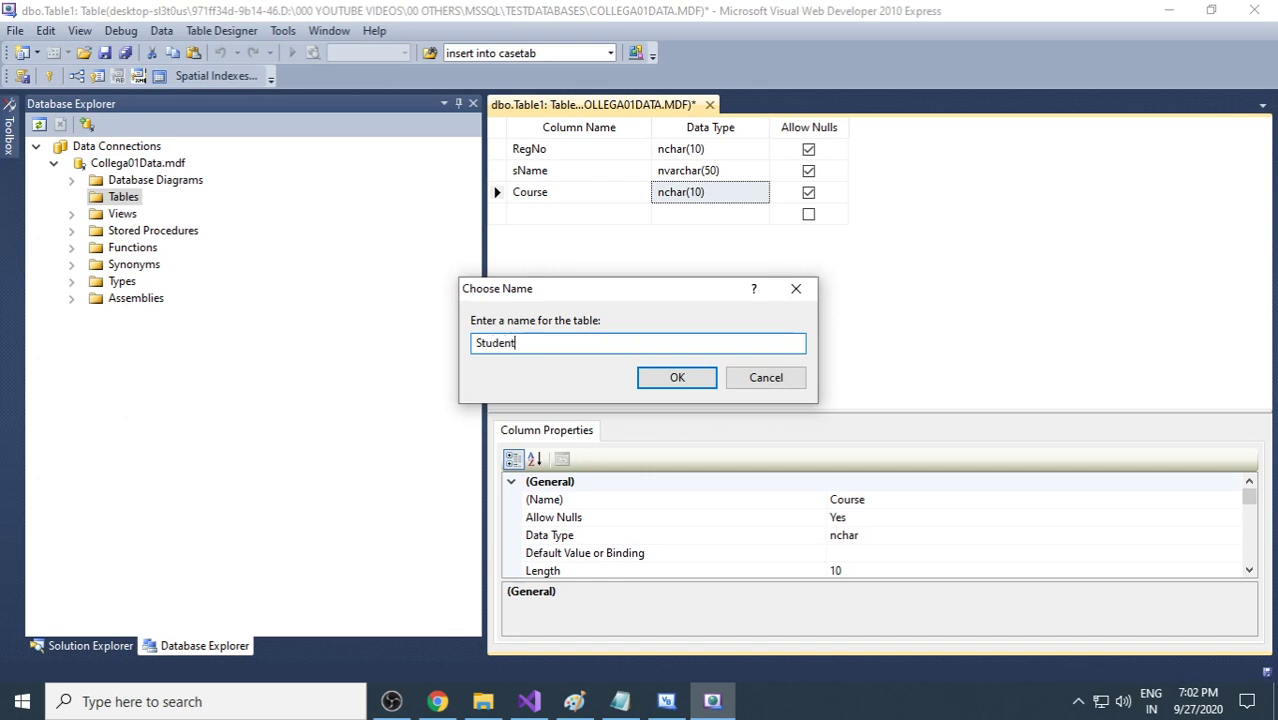
type("Table")
left_click(665, 385)
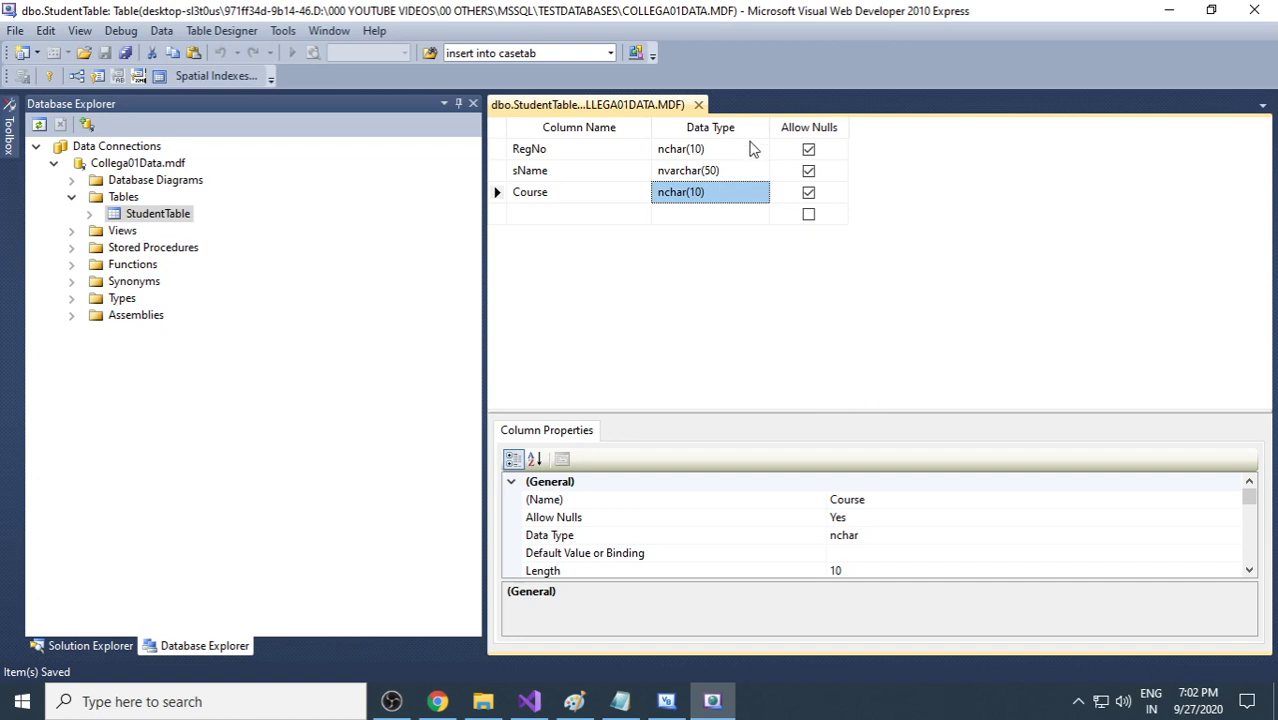
left_click(698, 105)
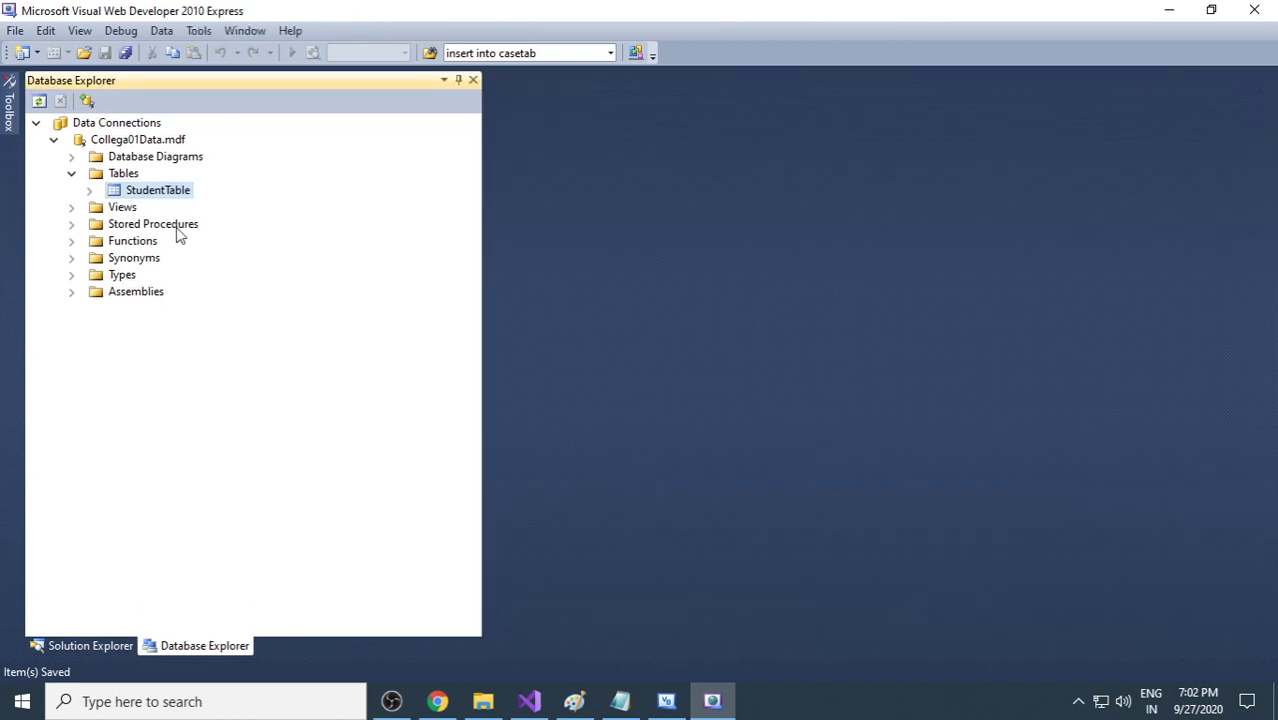
Step: Switch to Paint, circle "create table" in dark red, and underline "insert data" with two strokes
left_click(568, 702)
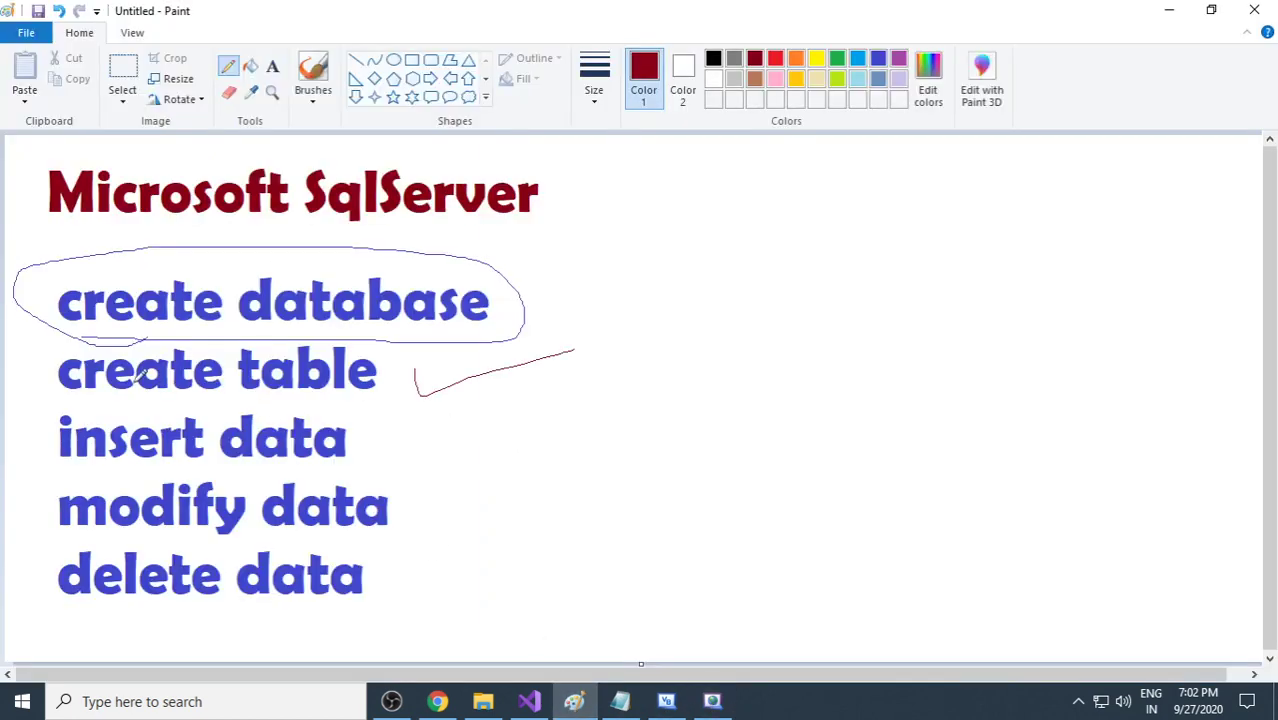
mouse_move(74, 398)
left_mouse_down()
mouse_move(310, 398)
mouse_move(392, 380)
mouse_move(378, 348)
left_mouse_up()
mouse_move(288, 330)
left_mouse_down()
mouse_move(80, 332)
mouse_move(66, 392)
mouse_move(112, 407)
left_mouse_up()
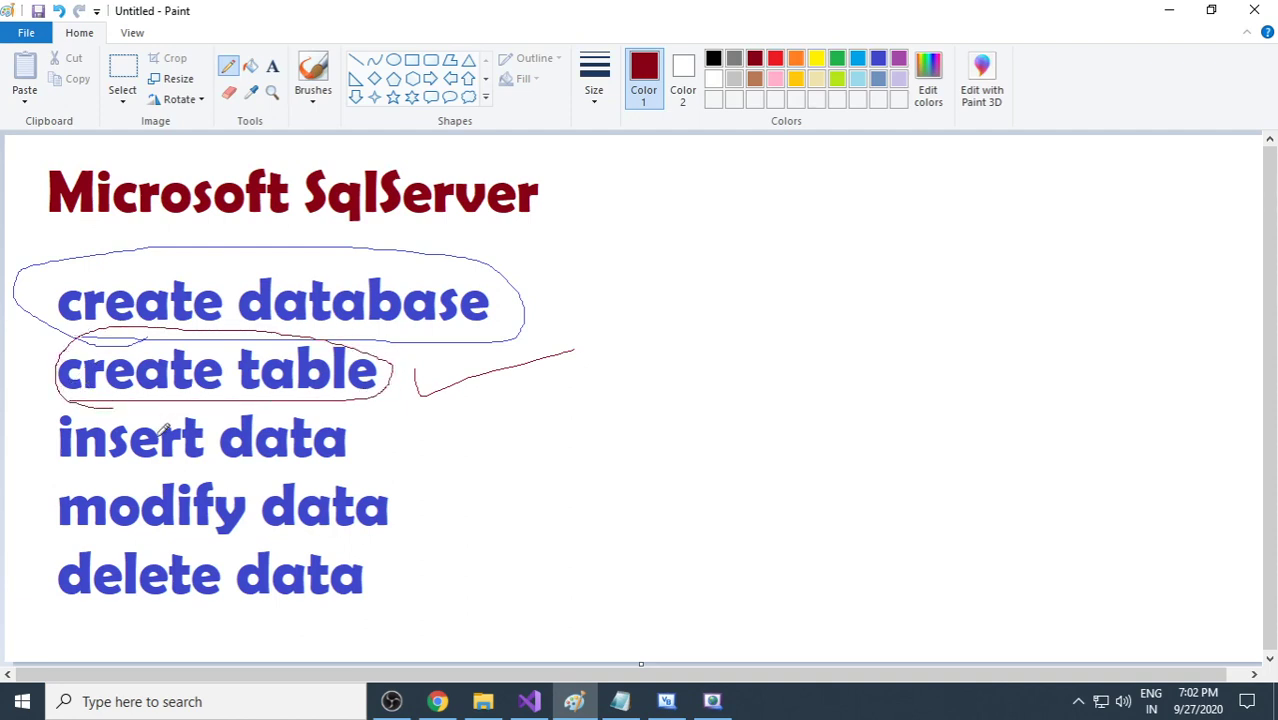
left_click_drag(58, 467, 325, 467)
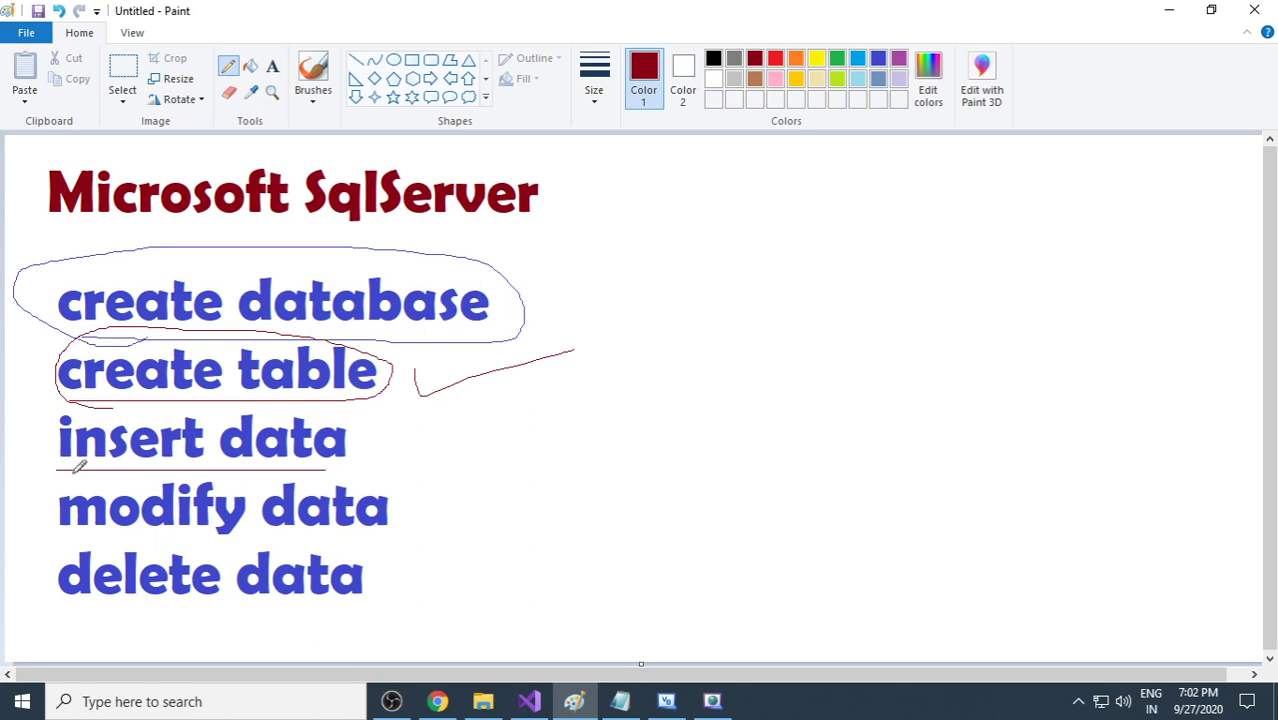
left_click_drag(120, 470, 345, 488)
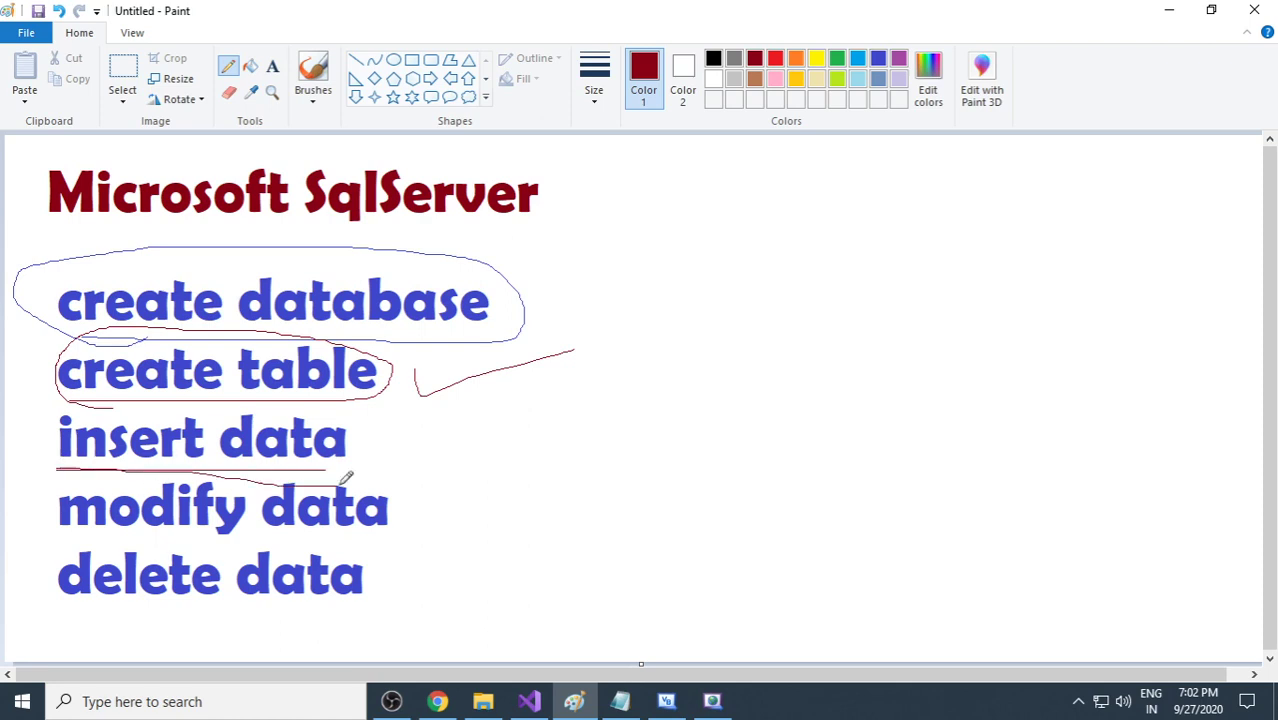
Step: Switch back to Visual Web Developer 2010 Express and show the data of StudentTable
left_click(720, 701)
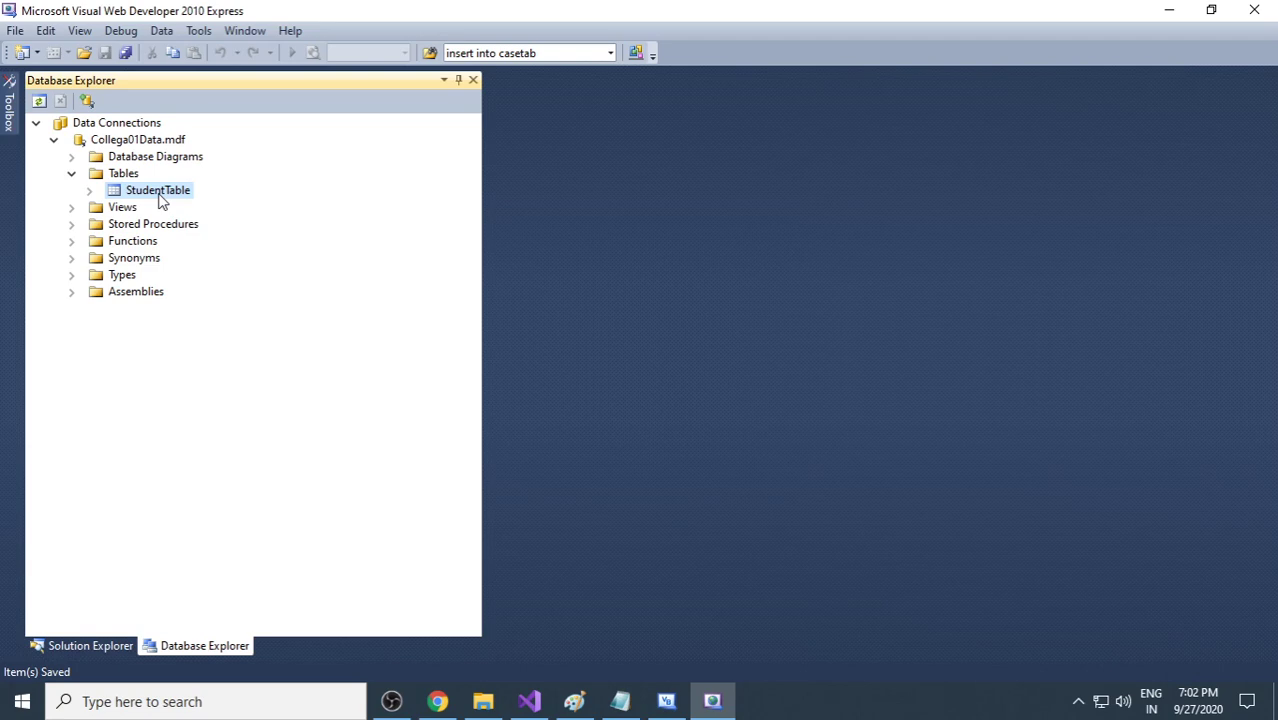
right_click(160, 199)
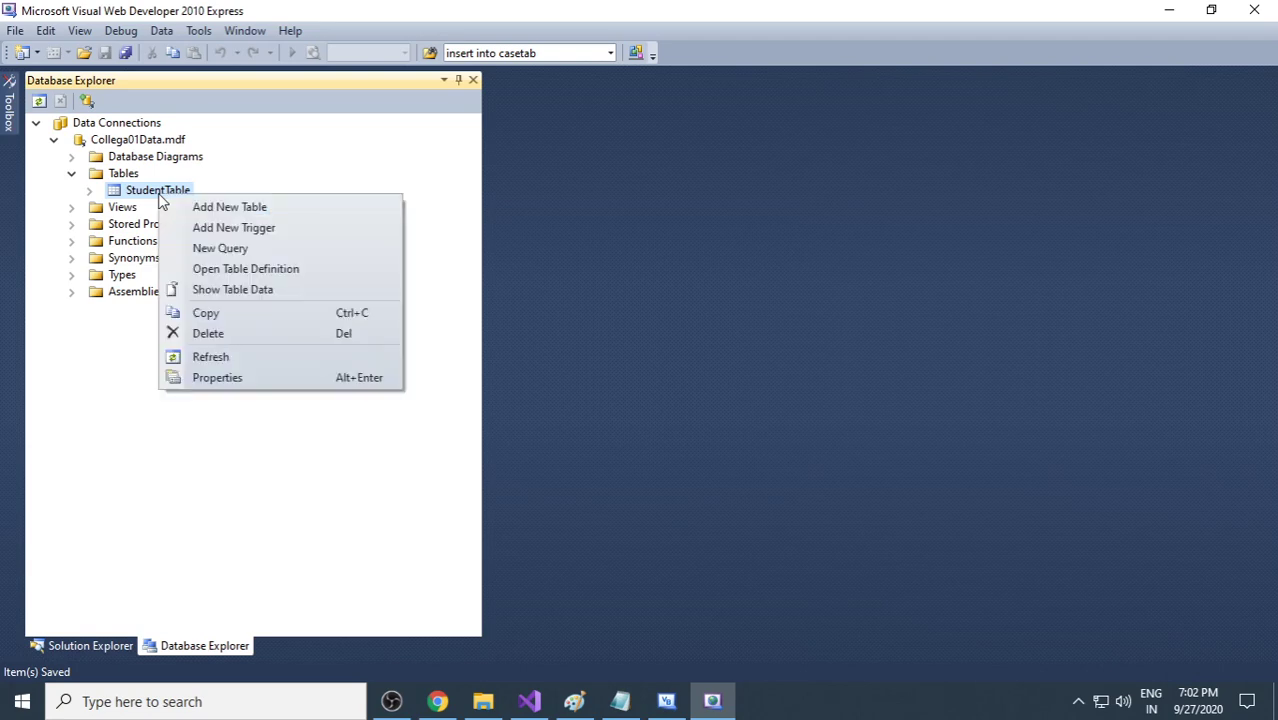
left_click(255, 292)
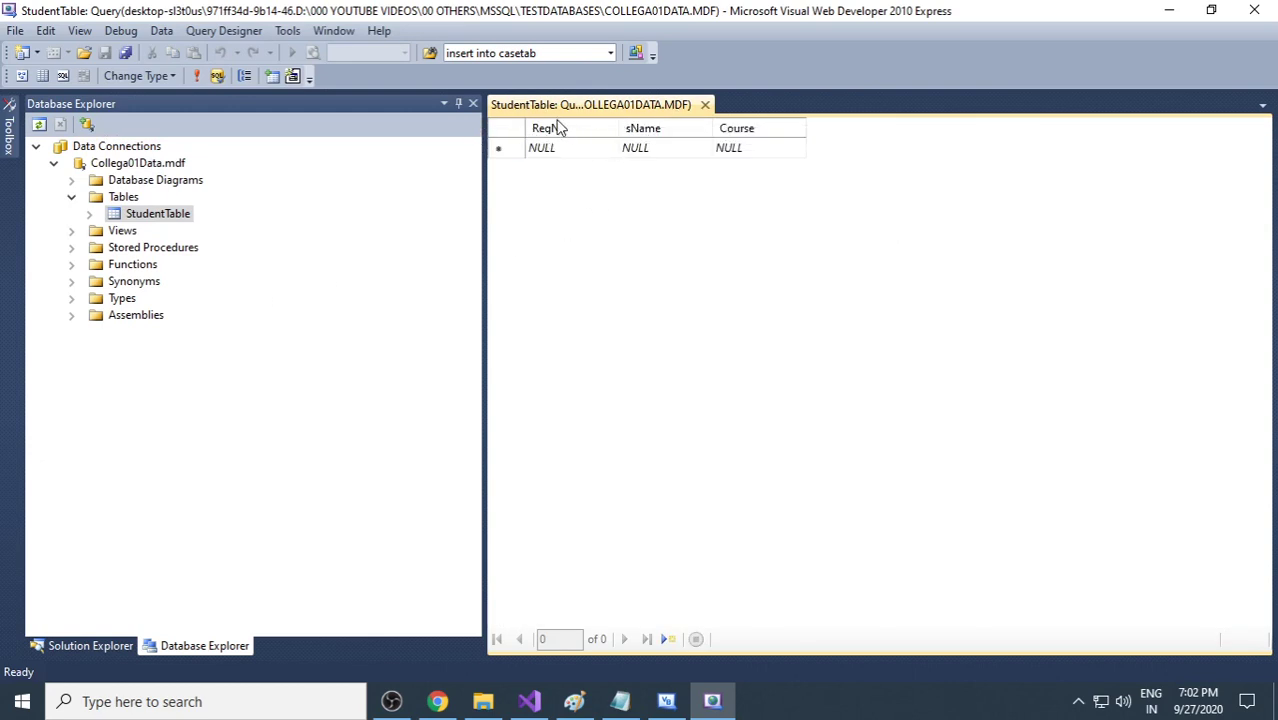
Step: Fill in the first record with RegNo 101, the student's name and course BCA
left_click(598, 155)
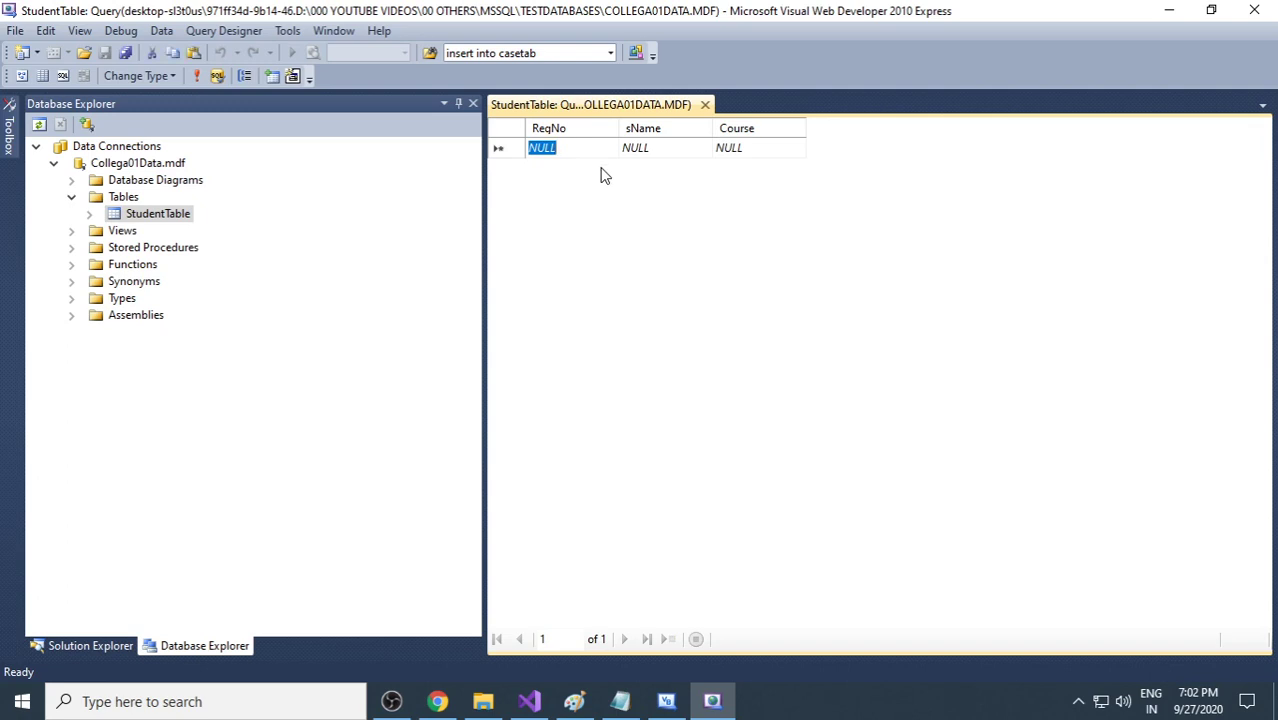
type("101")
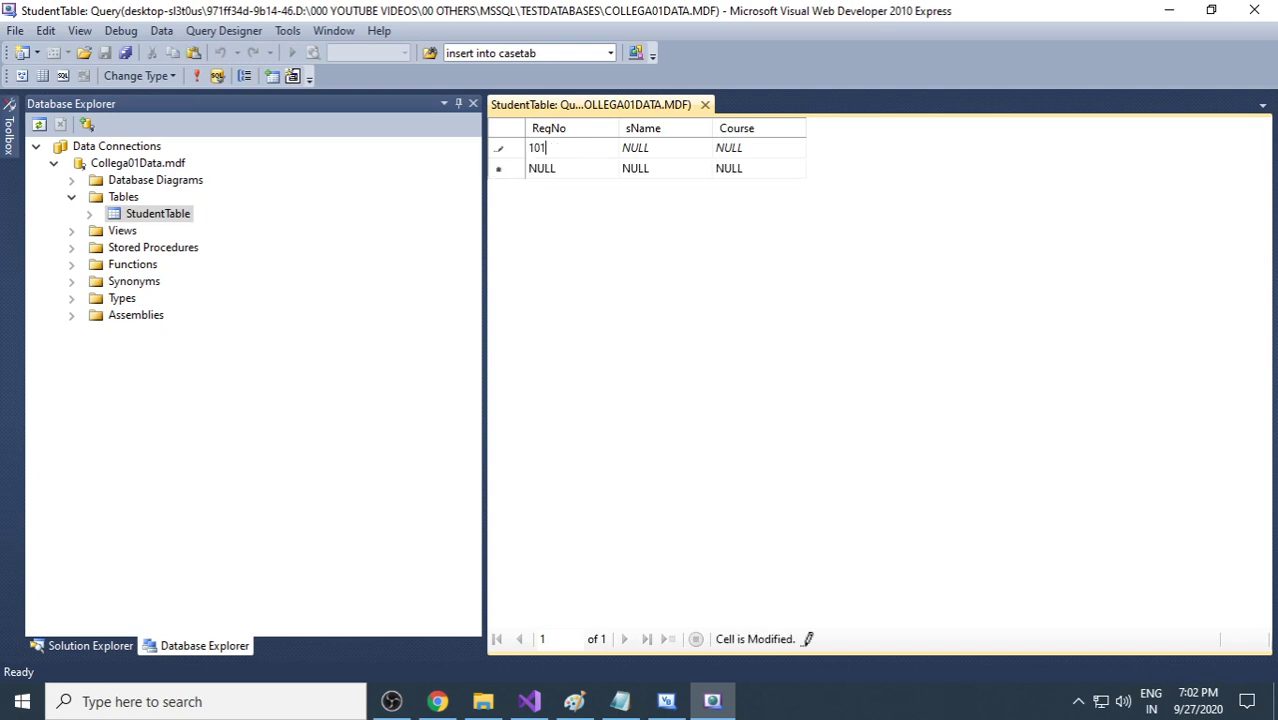
key("Tab")
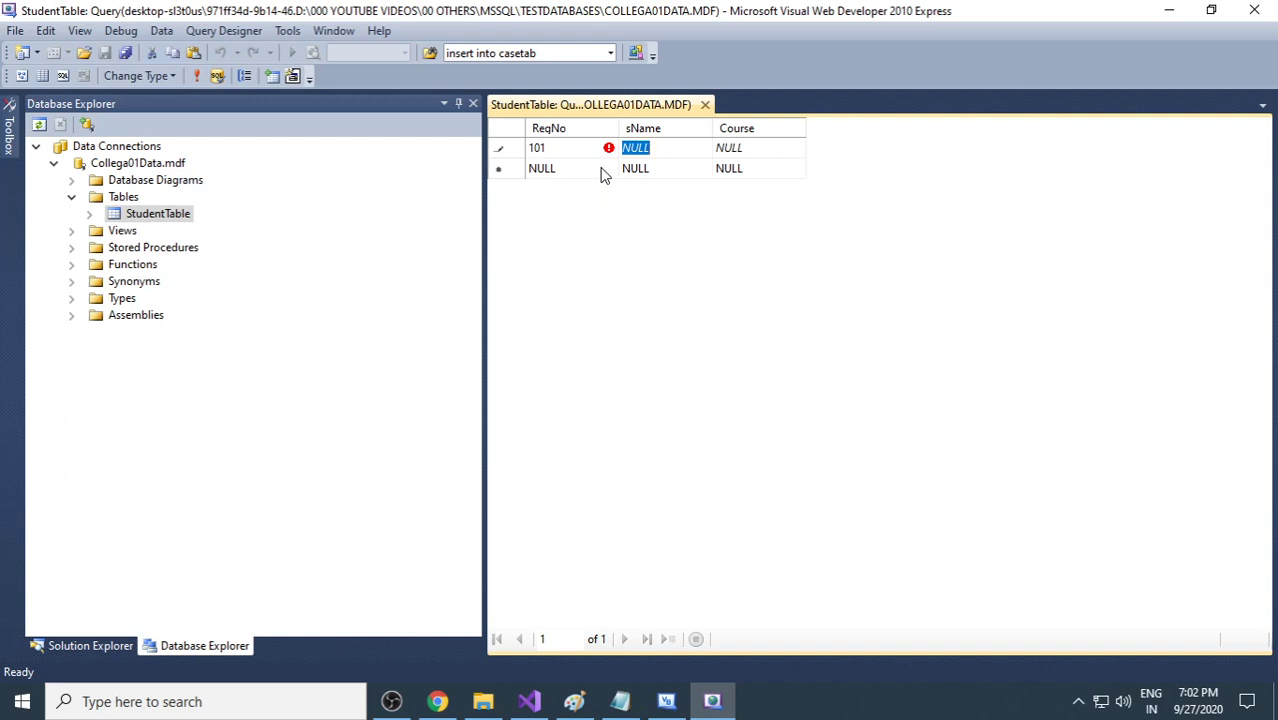
type("Ravi")
key("Tab")
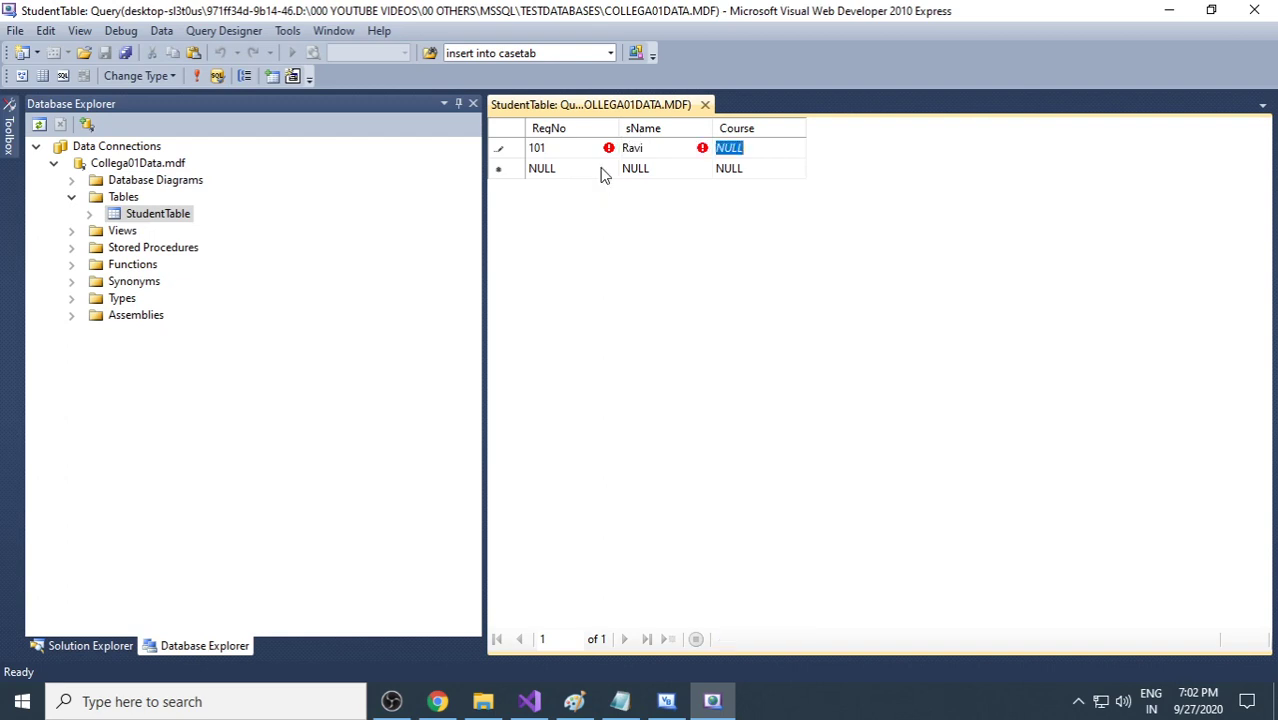
type("BCA")
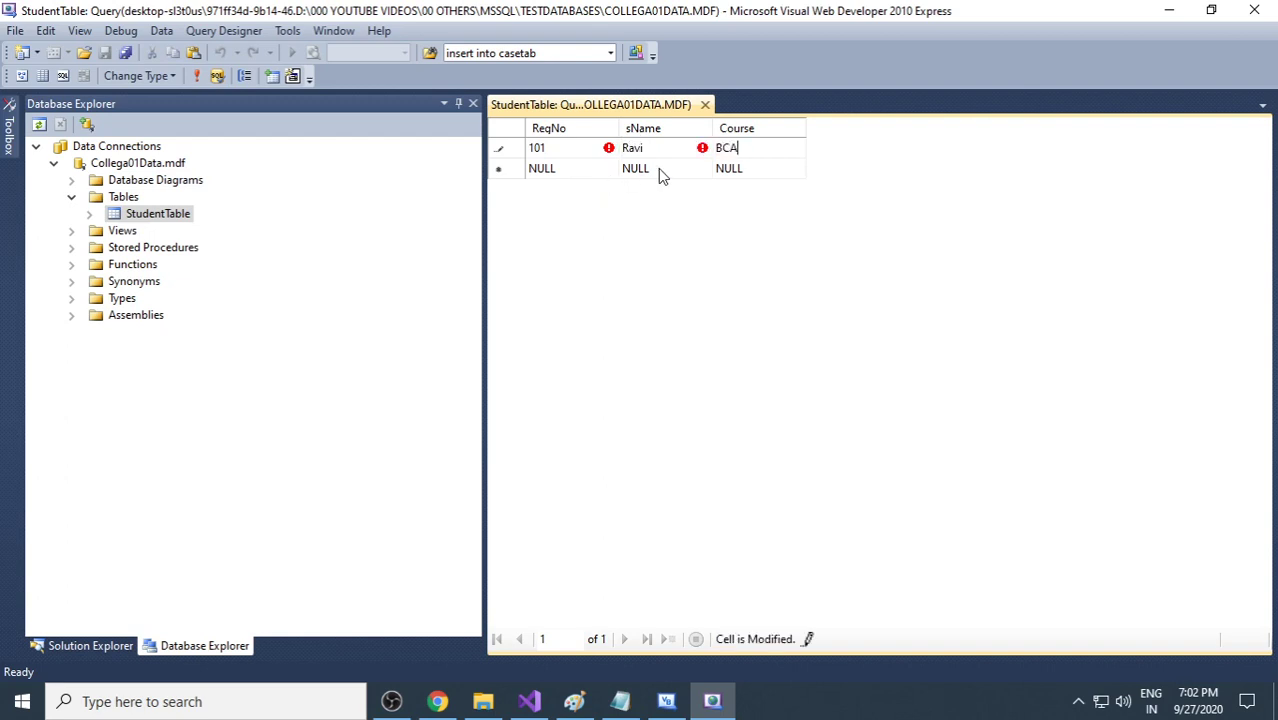
Step: Enter a second record with RegNo 102, the student's name and course BCA
left_click(590, 174)
type("102")
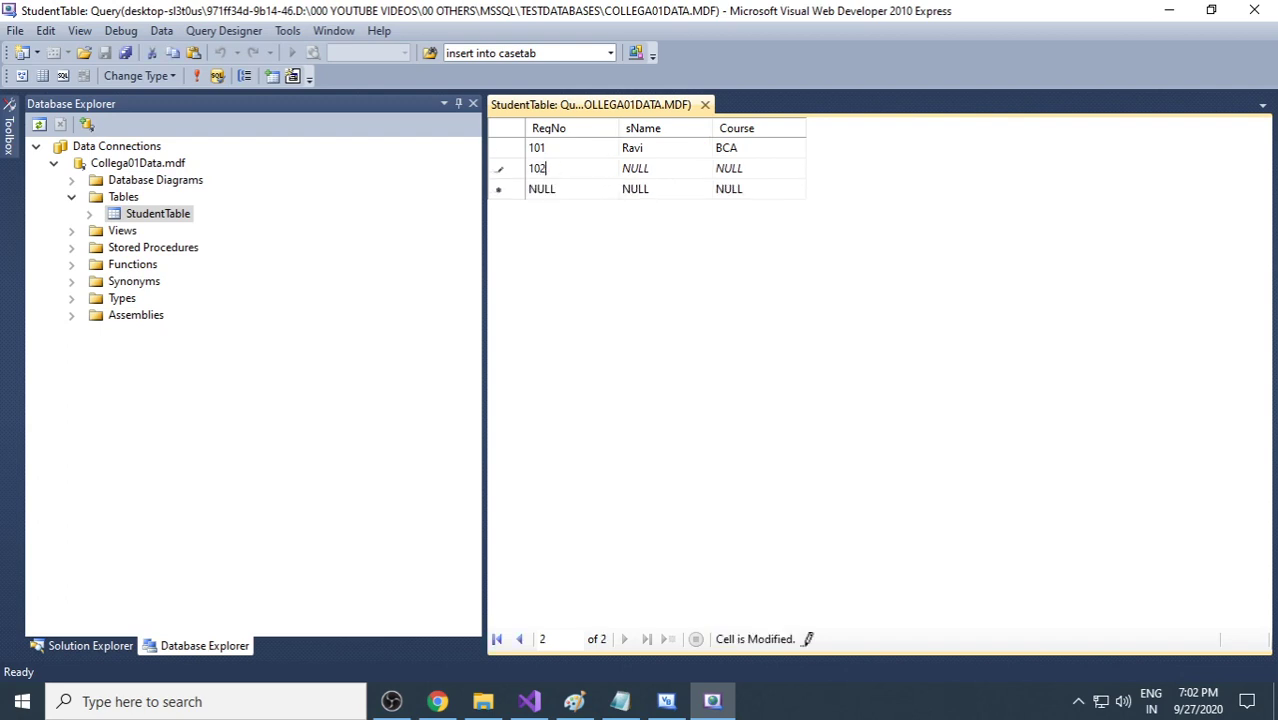
key("Tab")
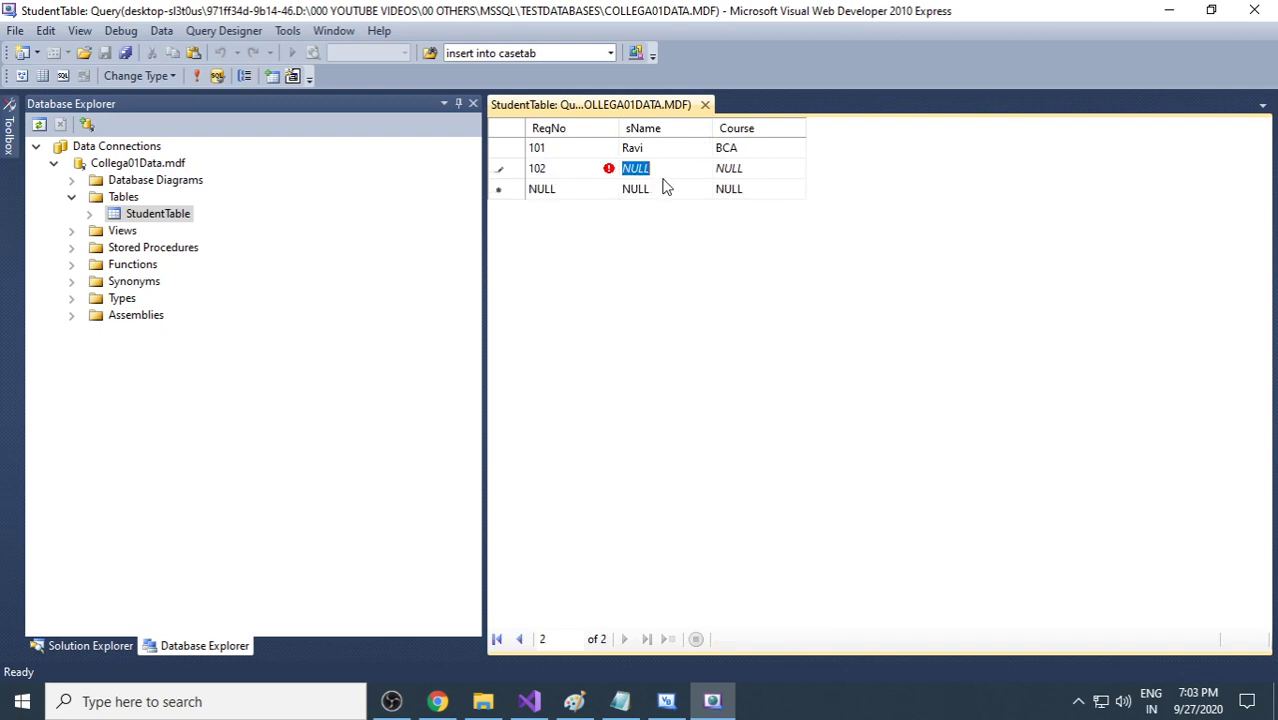
type("K")
type("an")
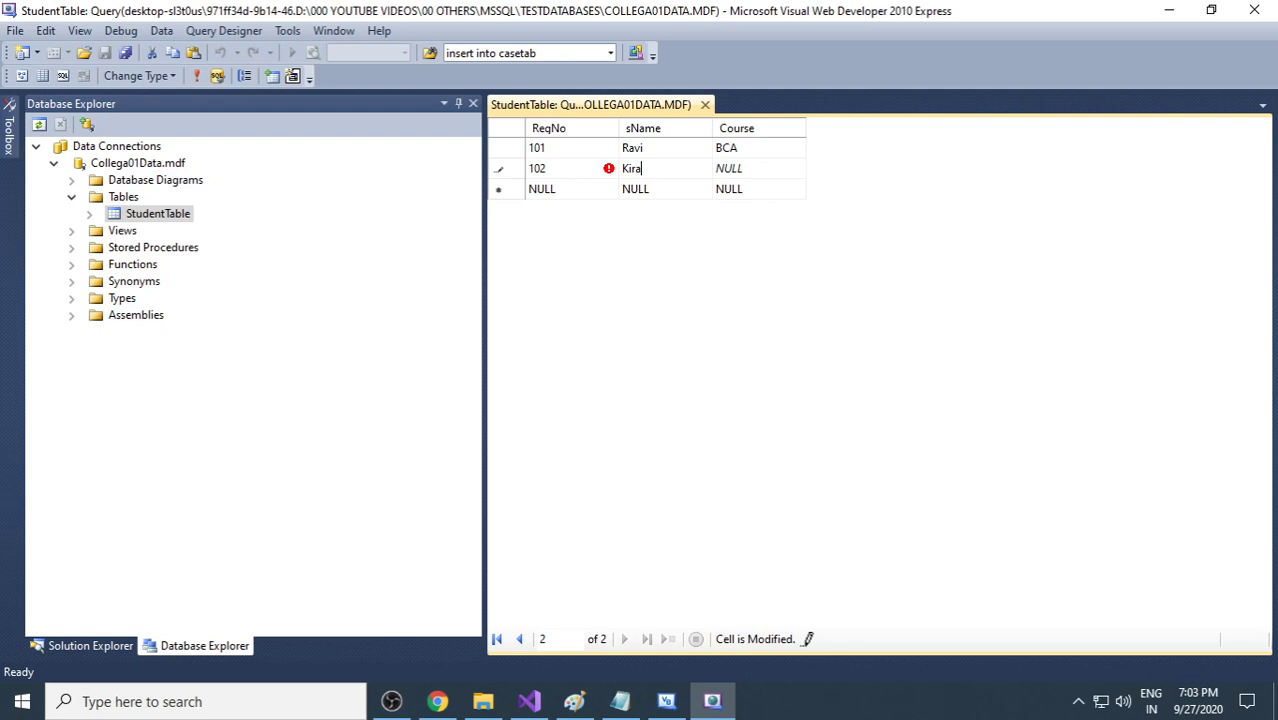
key("Tab")
type("Bca")
key("BackSpace")
key("BackSpace")
type("BC")
key("BackSpace")
key("BackSpace")
type("CA")
key("Tab")
Step: Enter a third record with RegNo 103, the student's name and course BCA
type("1")
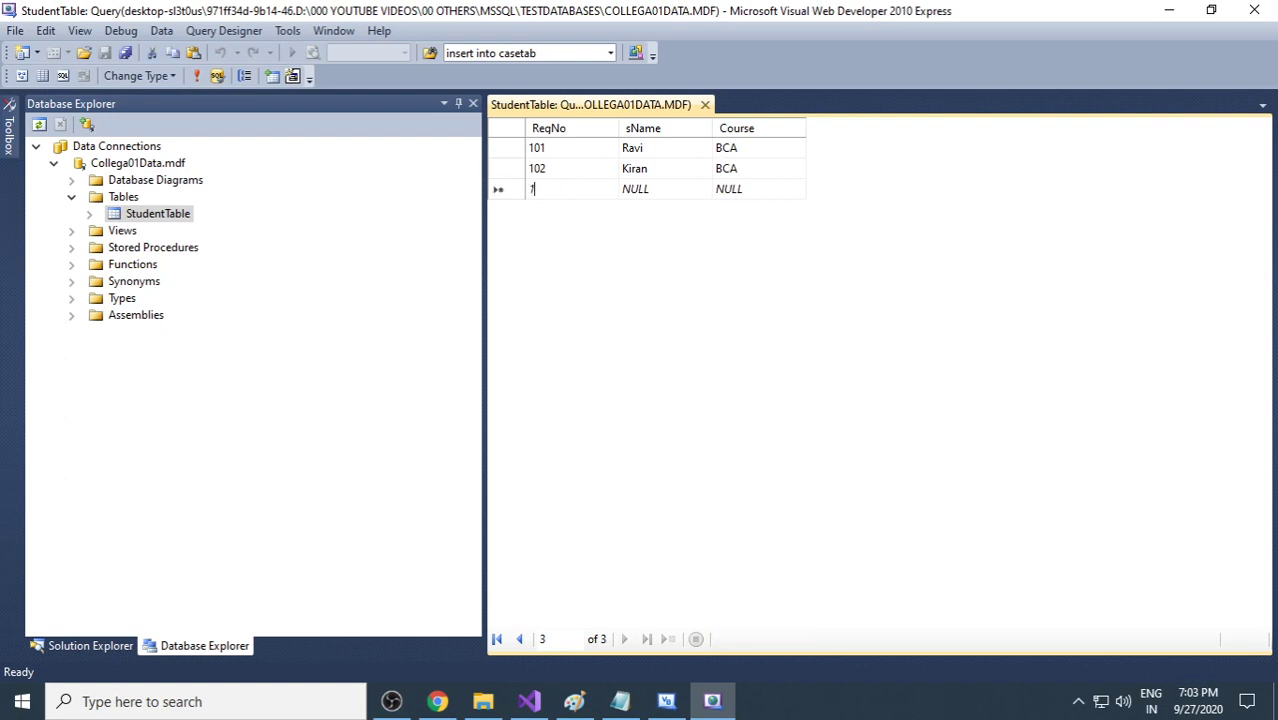
type("03")
left_click(666, 187)
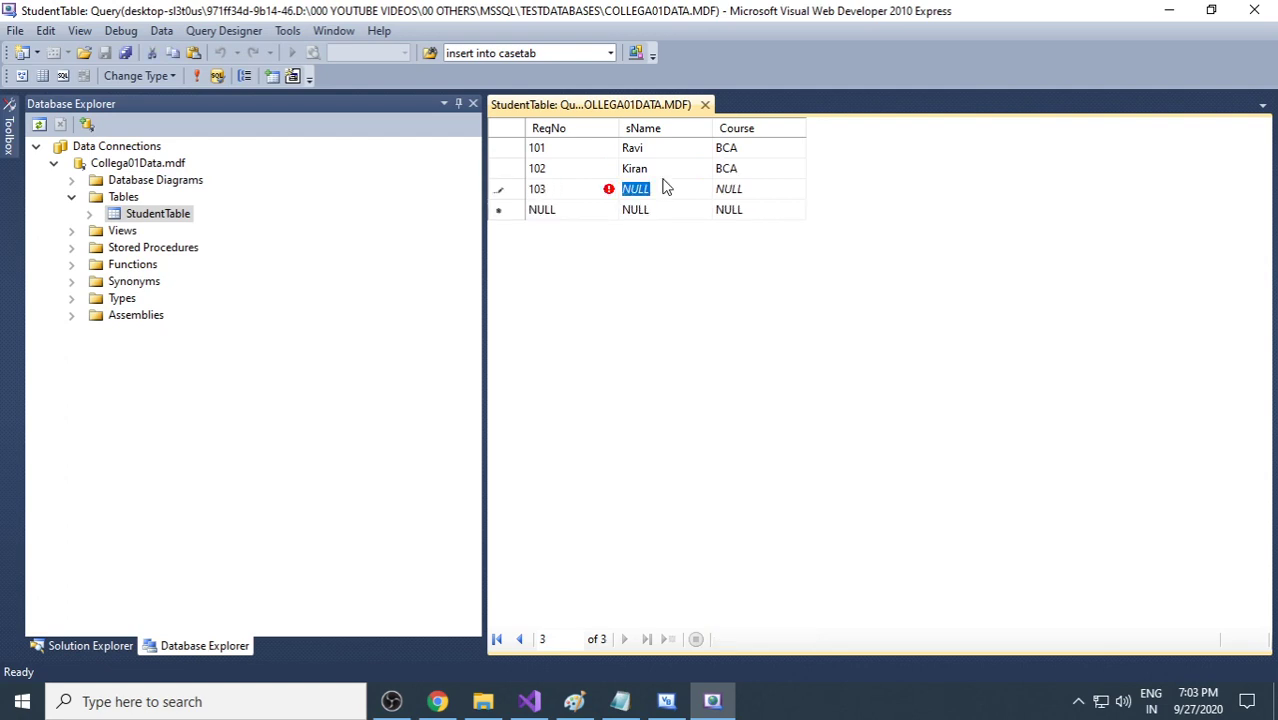
type("Anu")
key("Tab")
type("BCA")
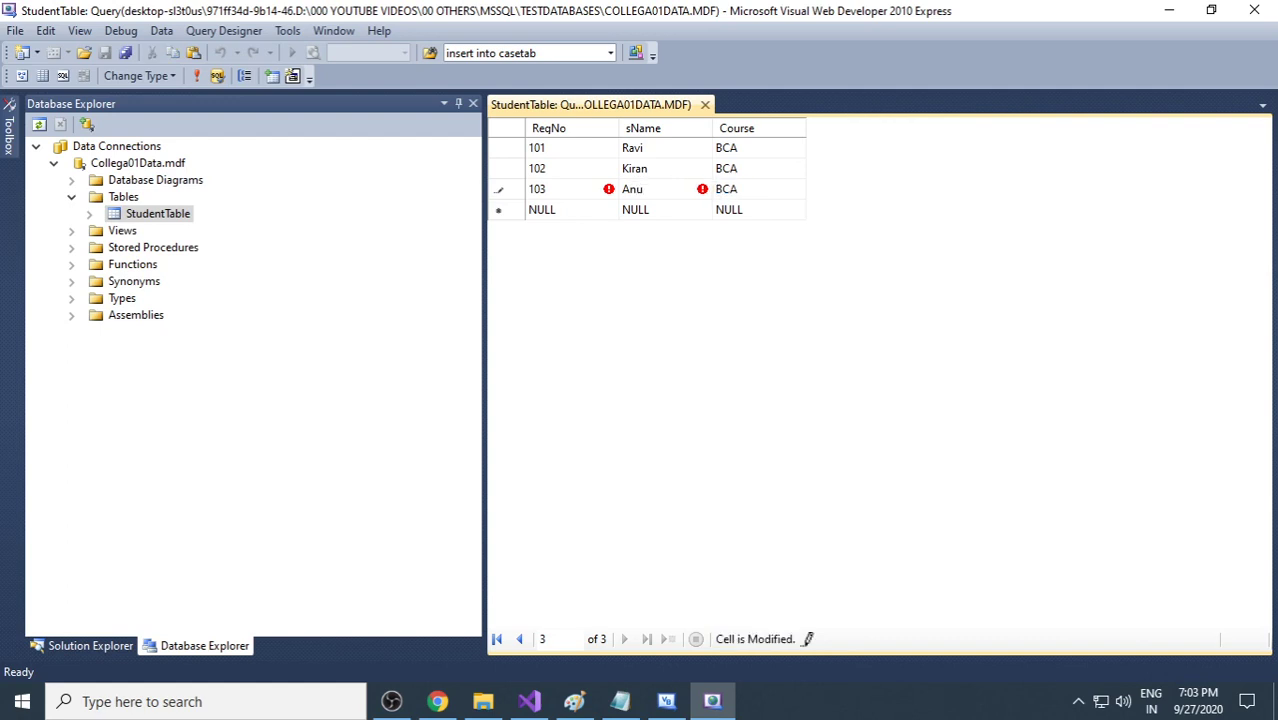
key("Tab")
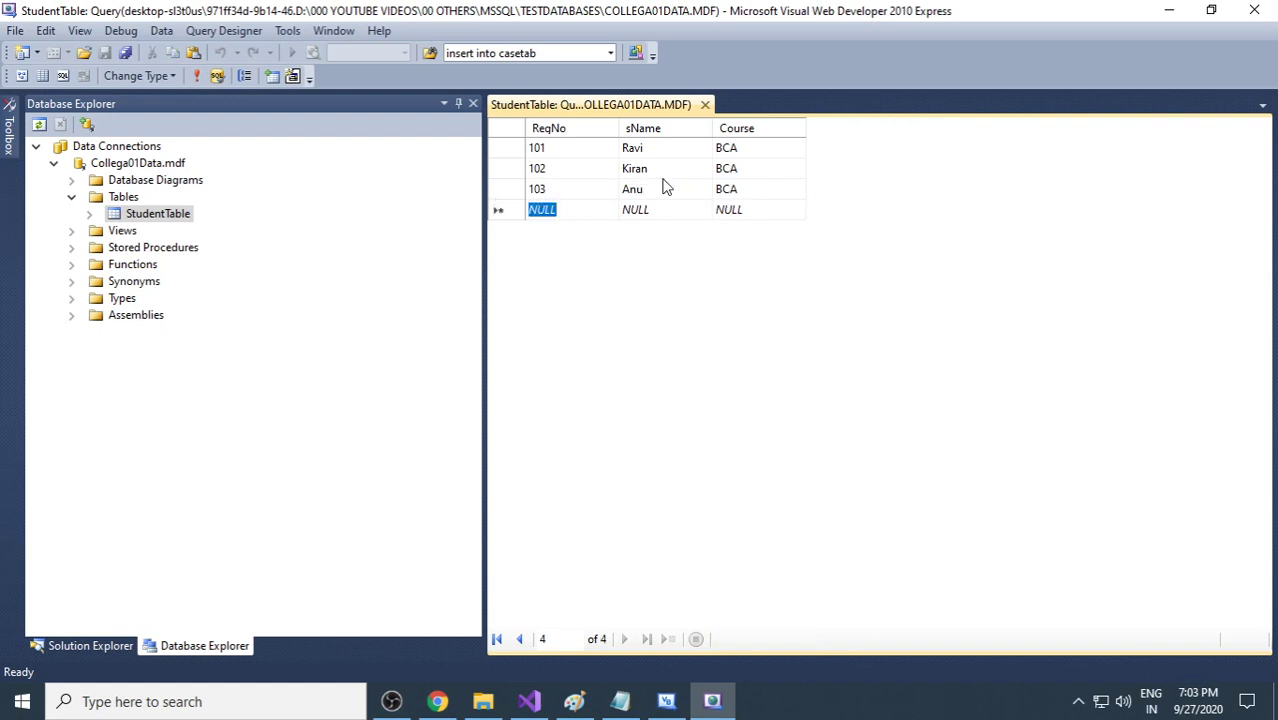
Step: Close the StudentTable data and show it again to check the entered records
left_click(664, 190)
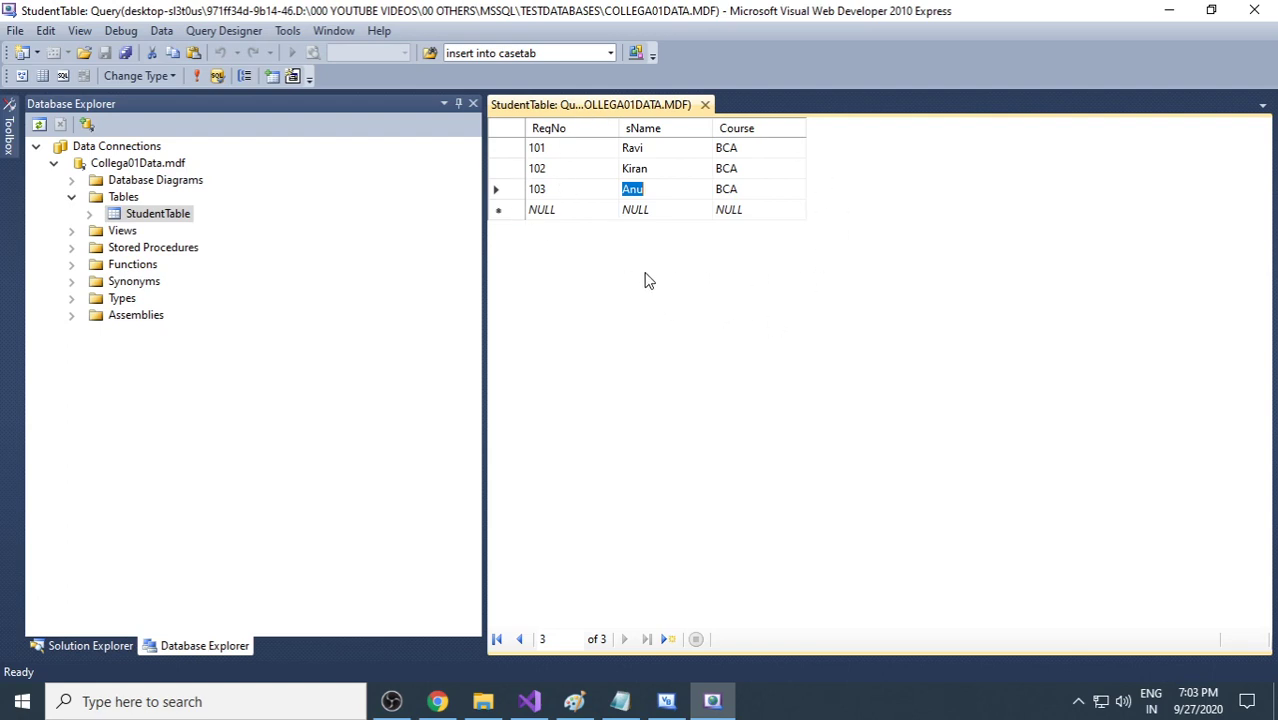
left_click(705, 104)
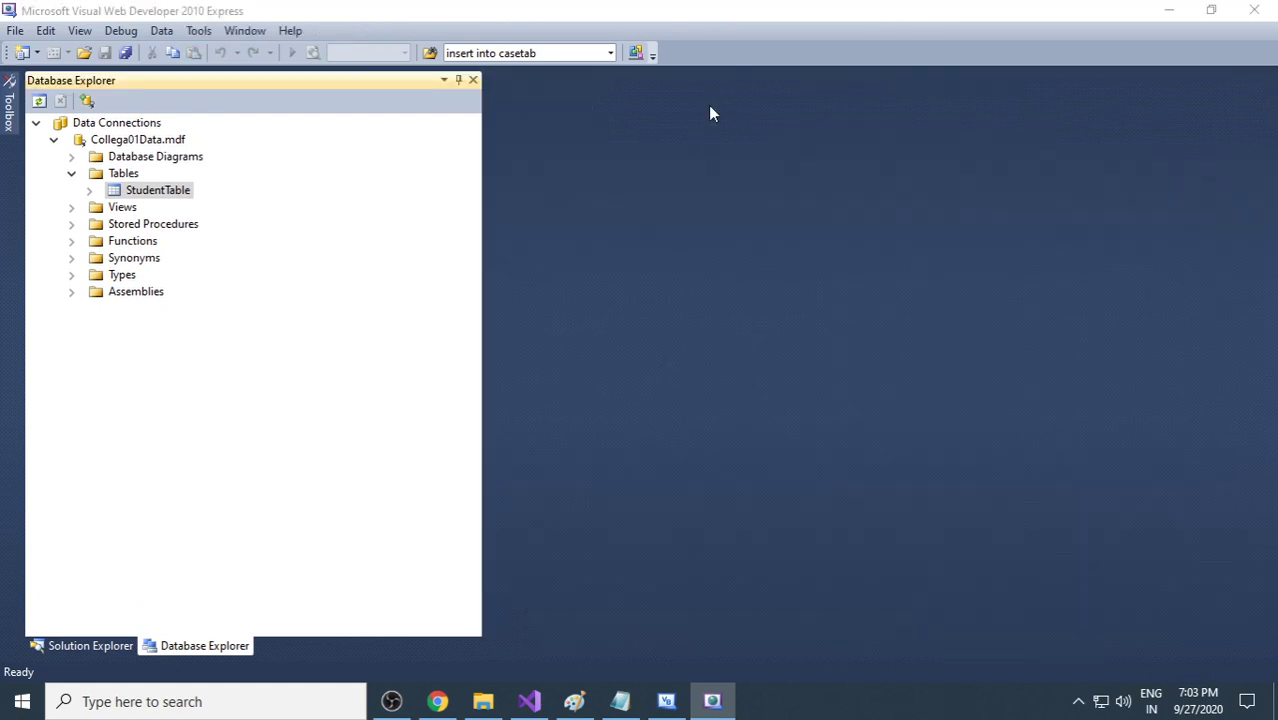
right_click(175, 193)
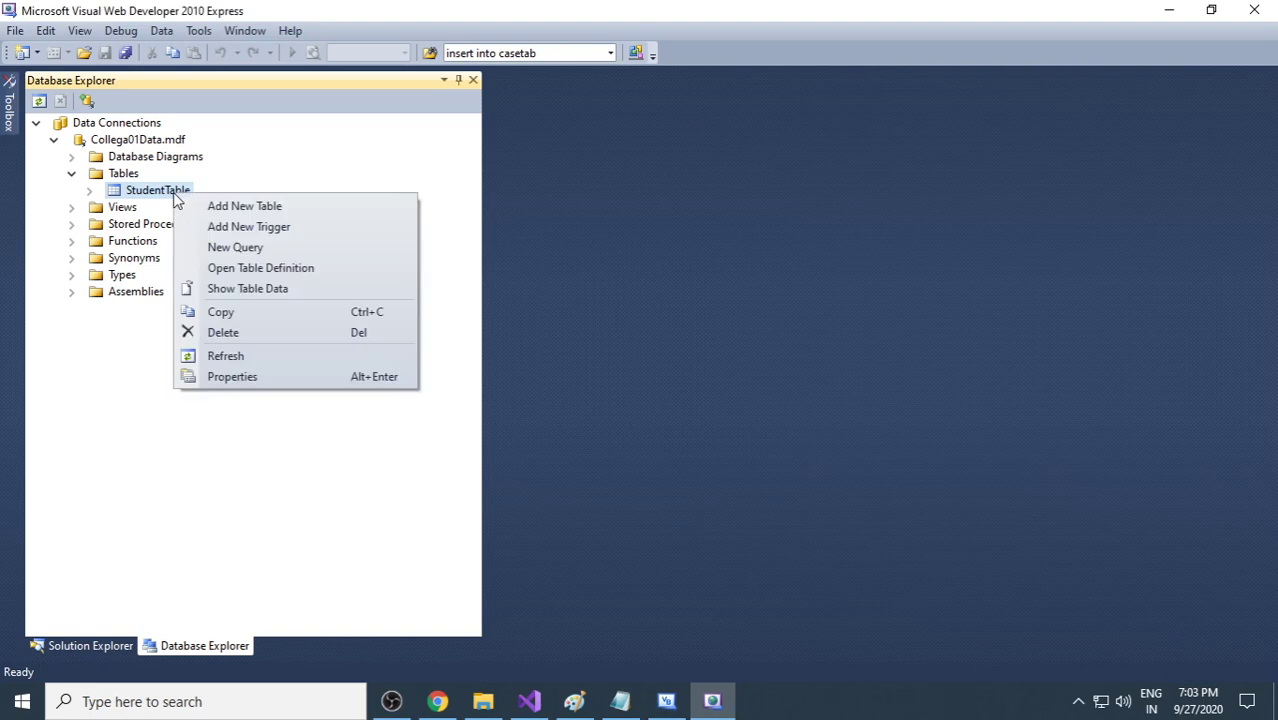
left_click(271, 290)
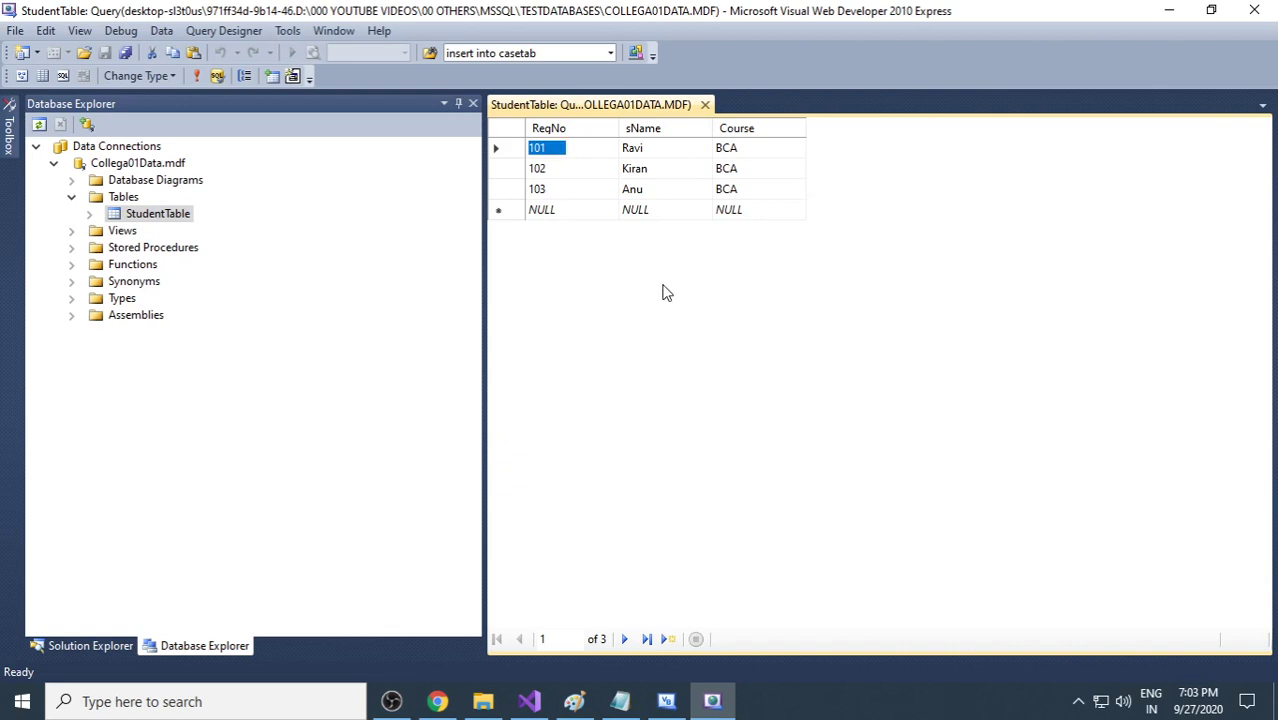
Step: Append a period and the initial M to the student's name in the RegNo 101 record
left_click(652, 152)
left_click(652, 152)
key("BackSpace")
type("i")
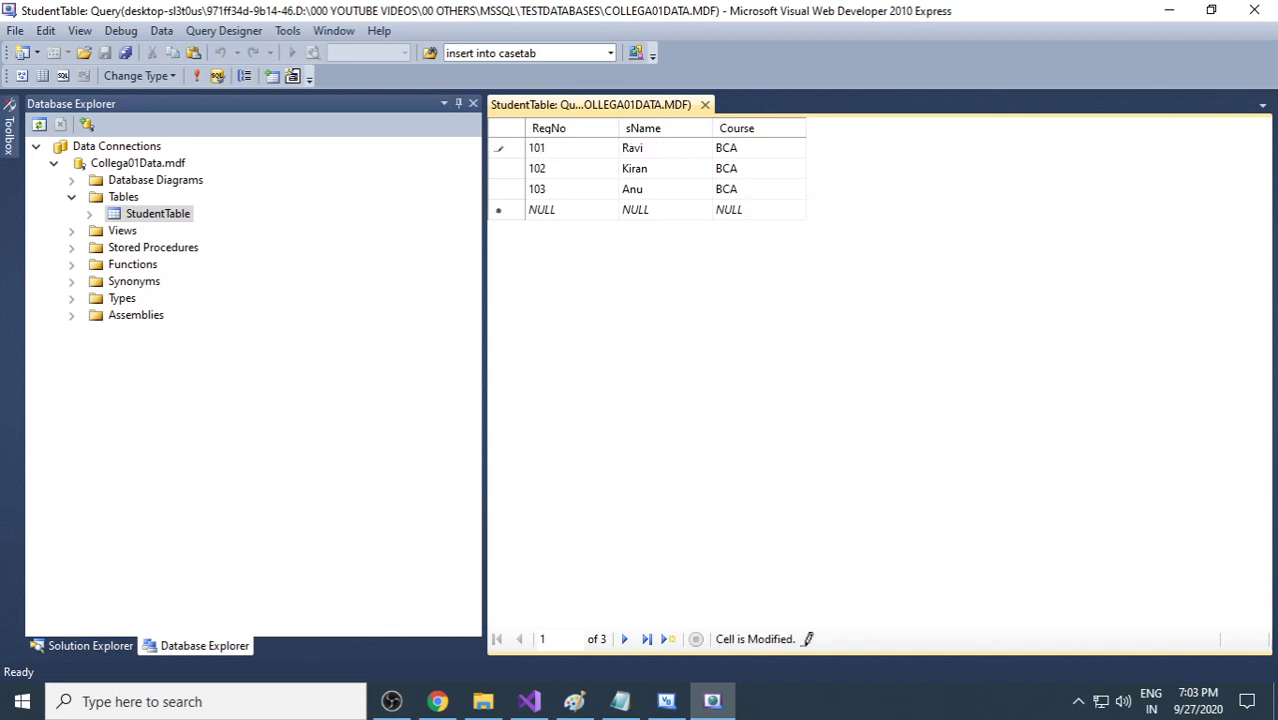
type(". M")
key("Down")
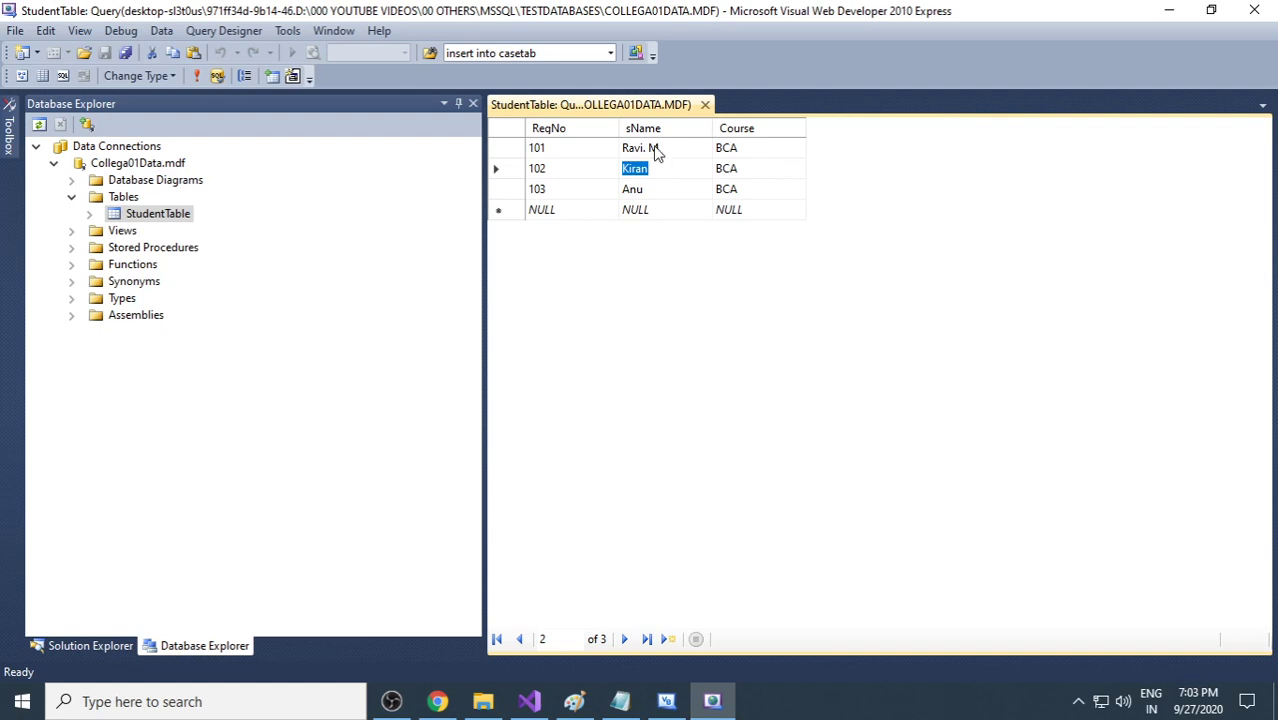
Step: Append the initials S S to the student's name in the RegNo 102 record
left_click(676, 188)
key("Up")
left_click(688, 168)
type("S S")
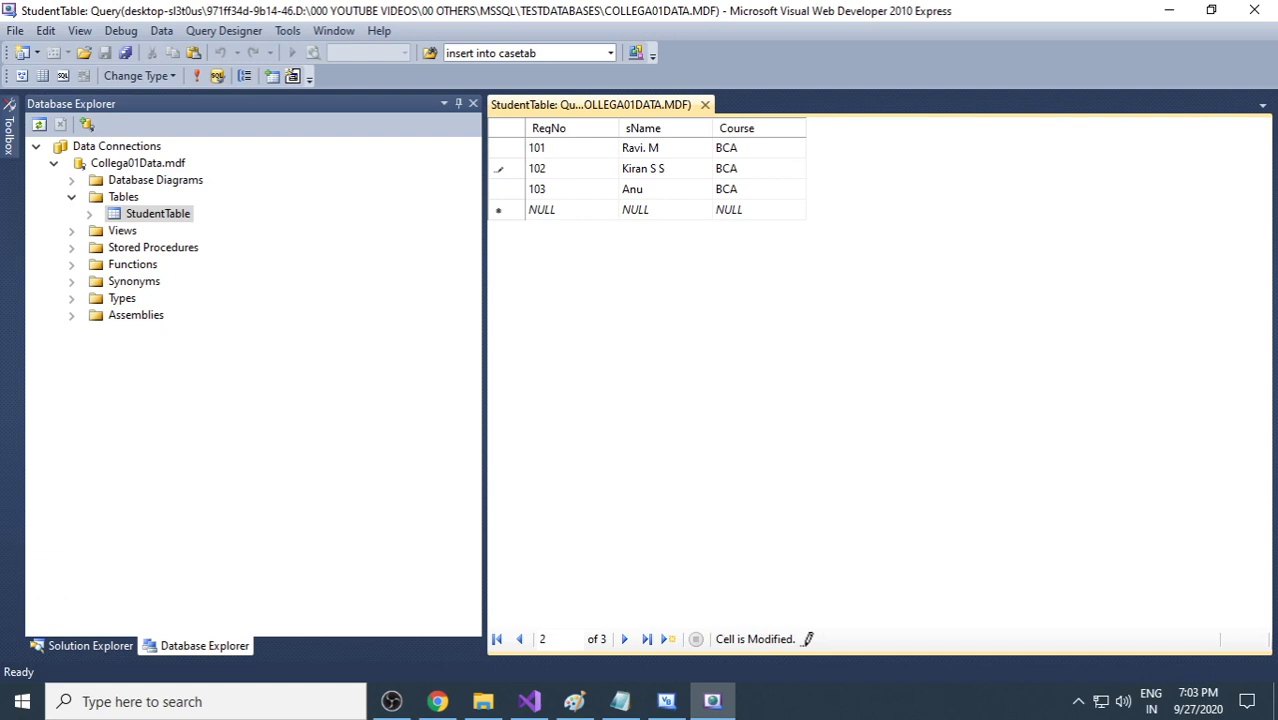
left_click(658, 190)
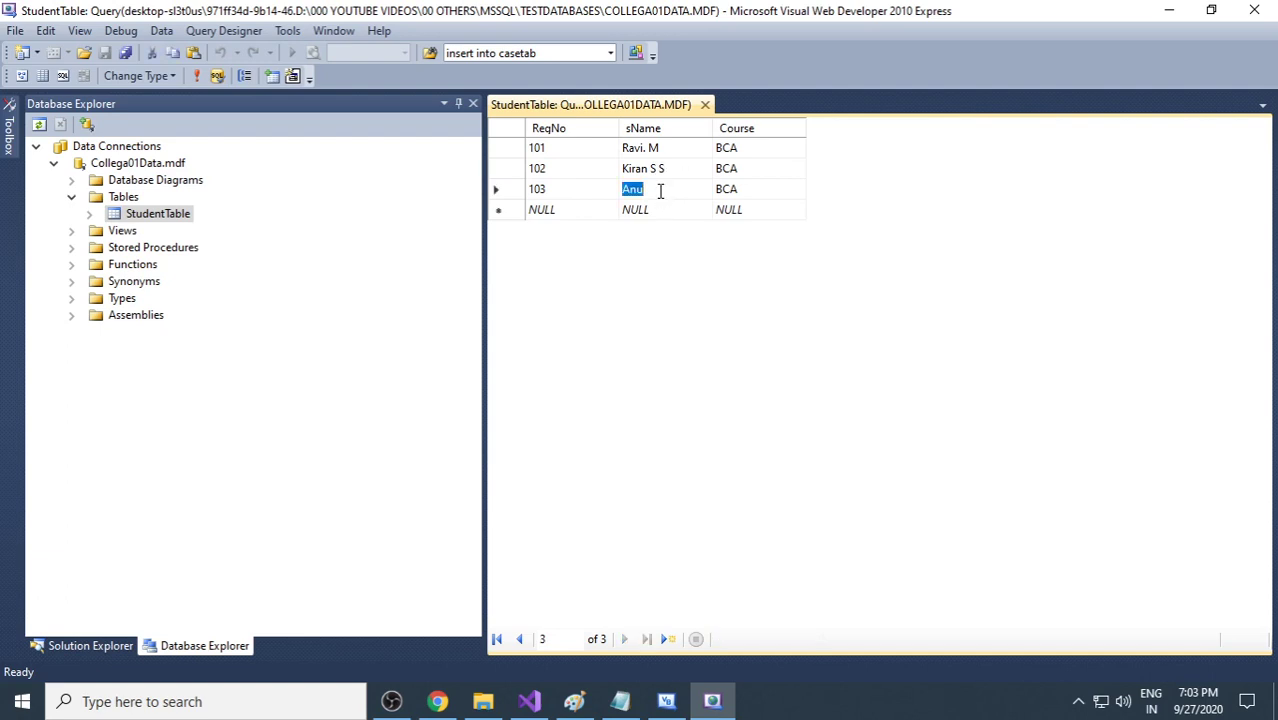
Step: Switch to Paint and circle "modify data" in dark red with the Pencil
left_click(573, 701)
mouse_move(64, 532)
left_mouse_down()
mouse_move(100, 546)
mouse_move(362, 546)
mouse_move(340, 480)
mouse_move(62, 466)
mouse_move(110, 542)
mouse_move(370, 522)
mouse_move(306, 478)
mouse_move(66, 470)
mouse_move(56, 514)
left_mouse_up()
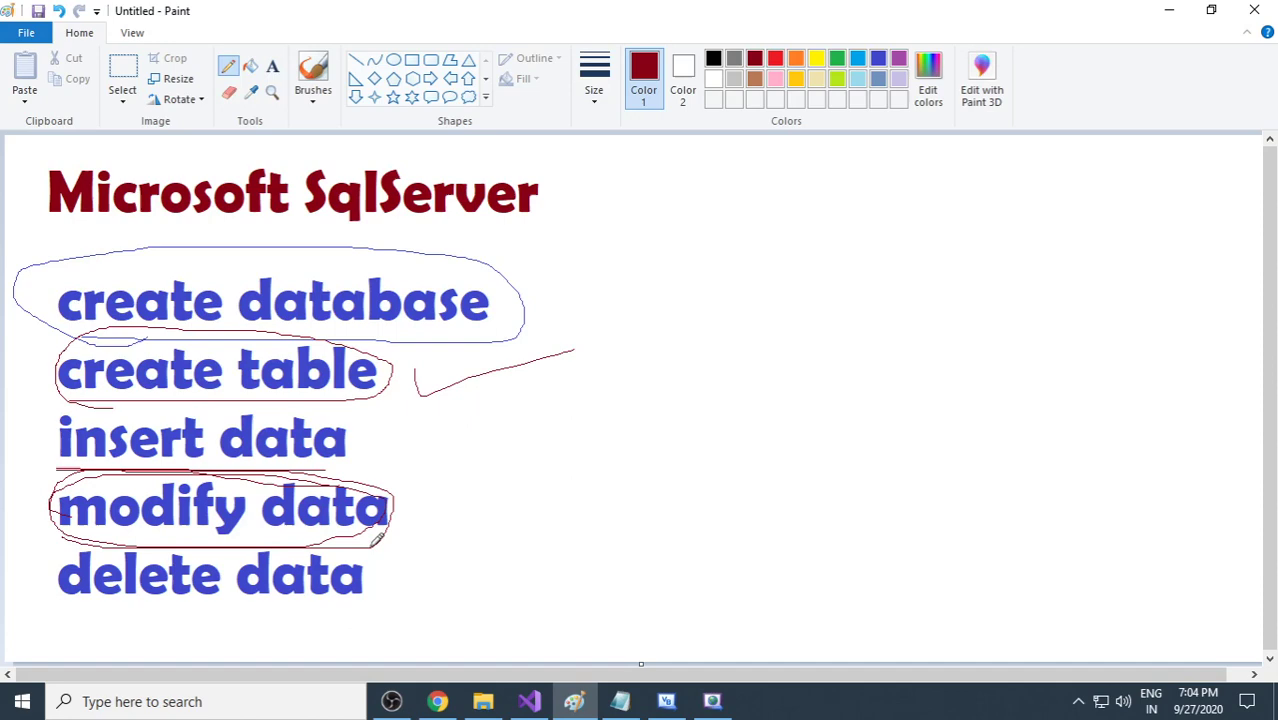
Step: Switch back to Visual Web Developer and review the Course entries of the 102 and 103 records in StudentTable
left_click(722, 705)
right_click(177, 216)
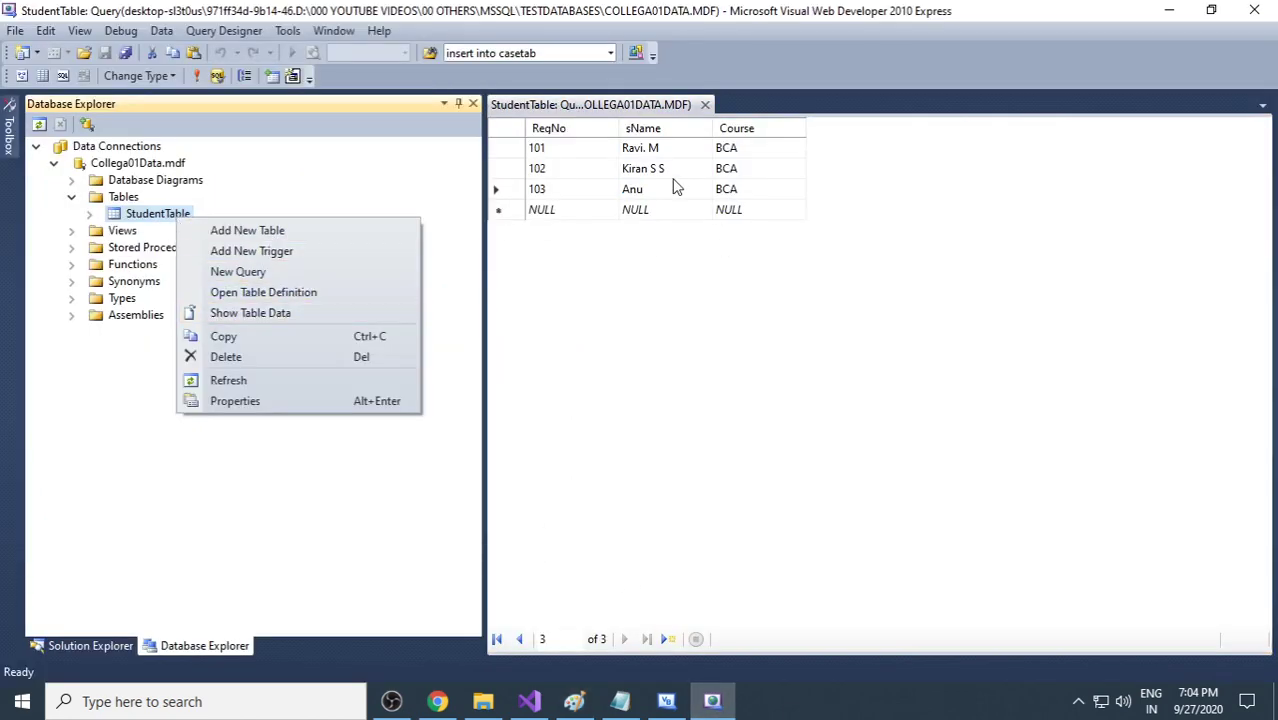
left_click(740, 170)
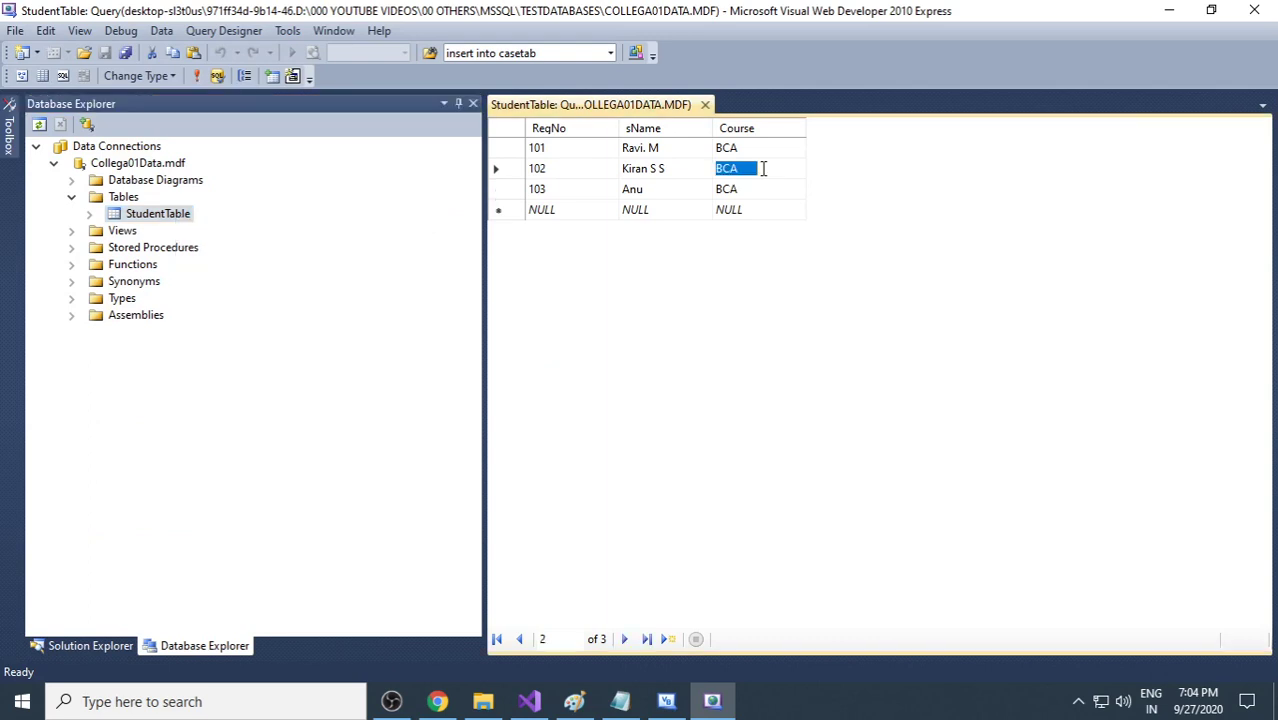
left_click(744, 192)
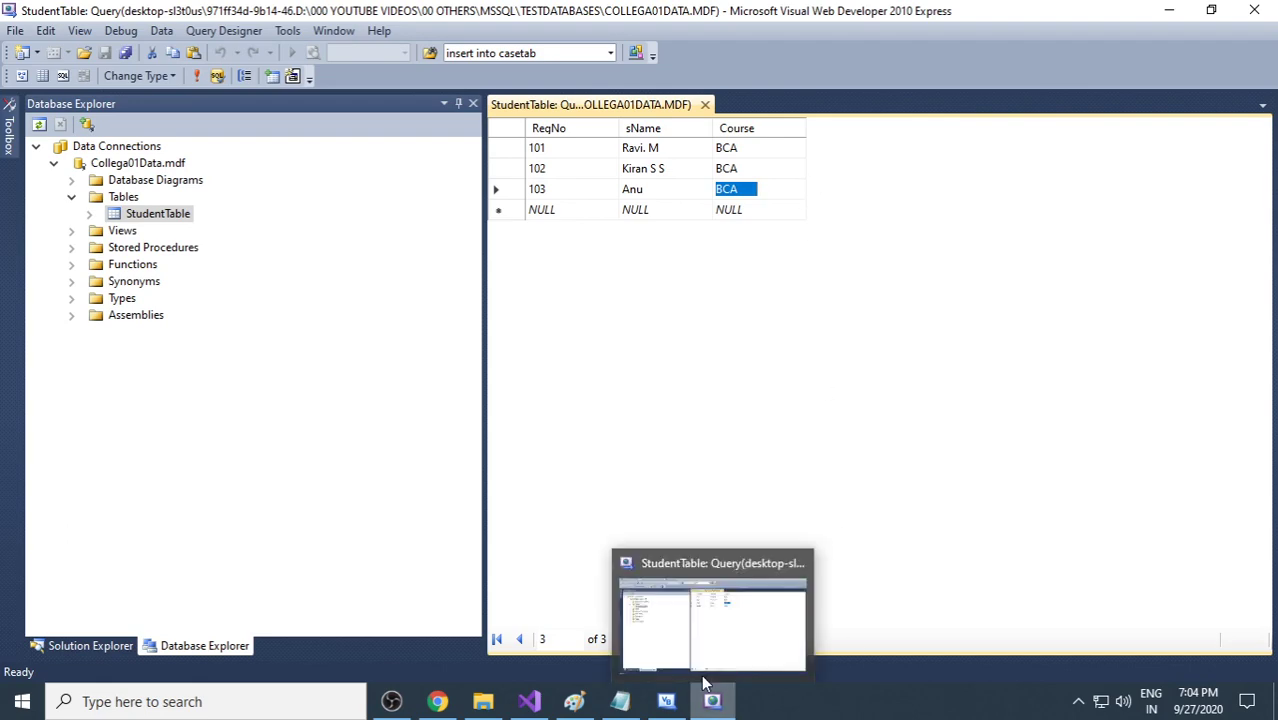
Step: Switch to Paint and circle "delete data" in dark red with the Pencil
left_click(574, 701)
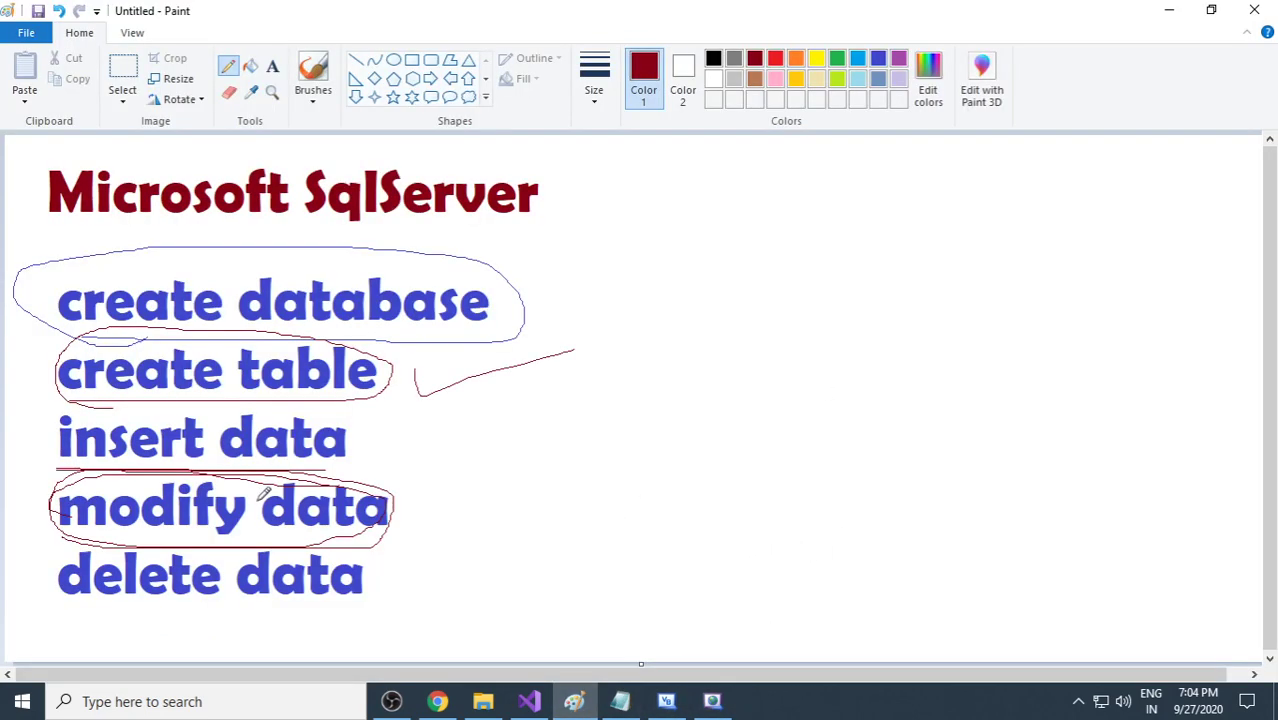
mouse_move(115, 558)
left_mouse_down()
mouse_move(70, 538)
mouse_move(120, 606)
mouse_move(366, 580)
mouse_move(185, 513)
left_mouse_up()
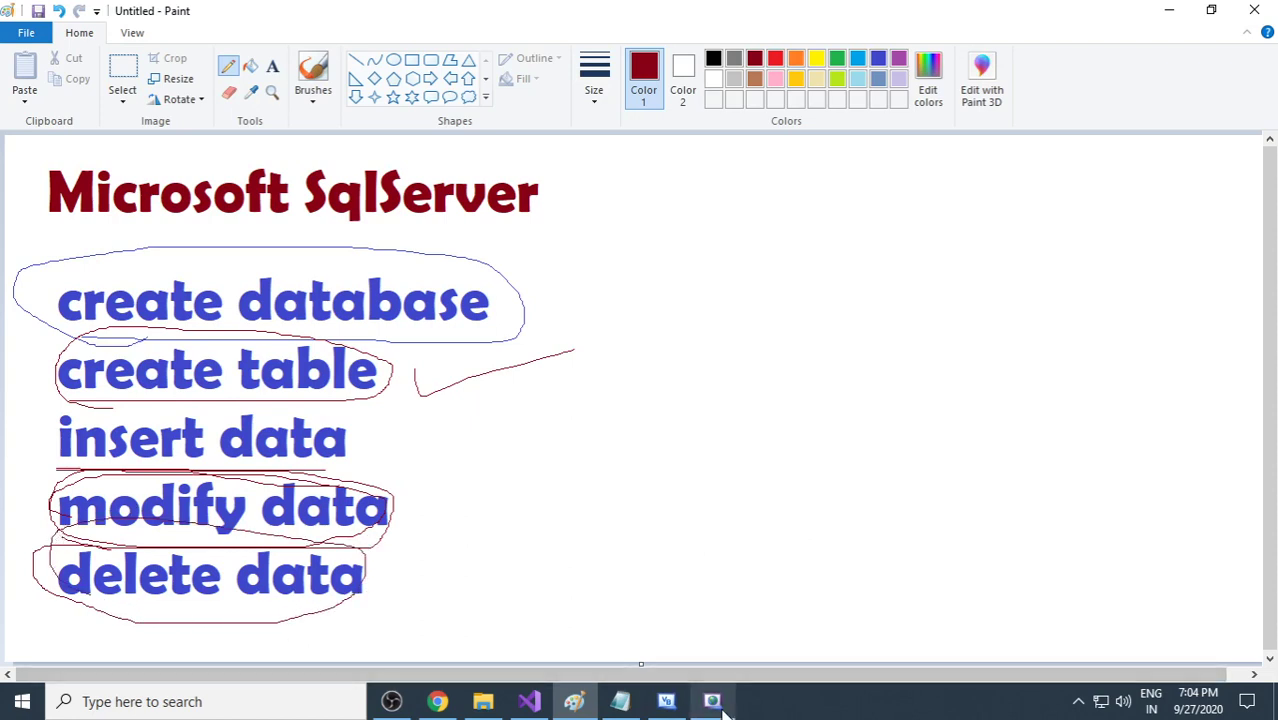
Step: Switch back to Visual Web Developer and permanently delete the record numbered 103 from StudentTable
left_click(712, 701)
left_click(503, 193)
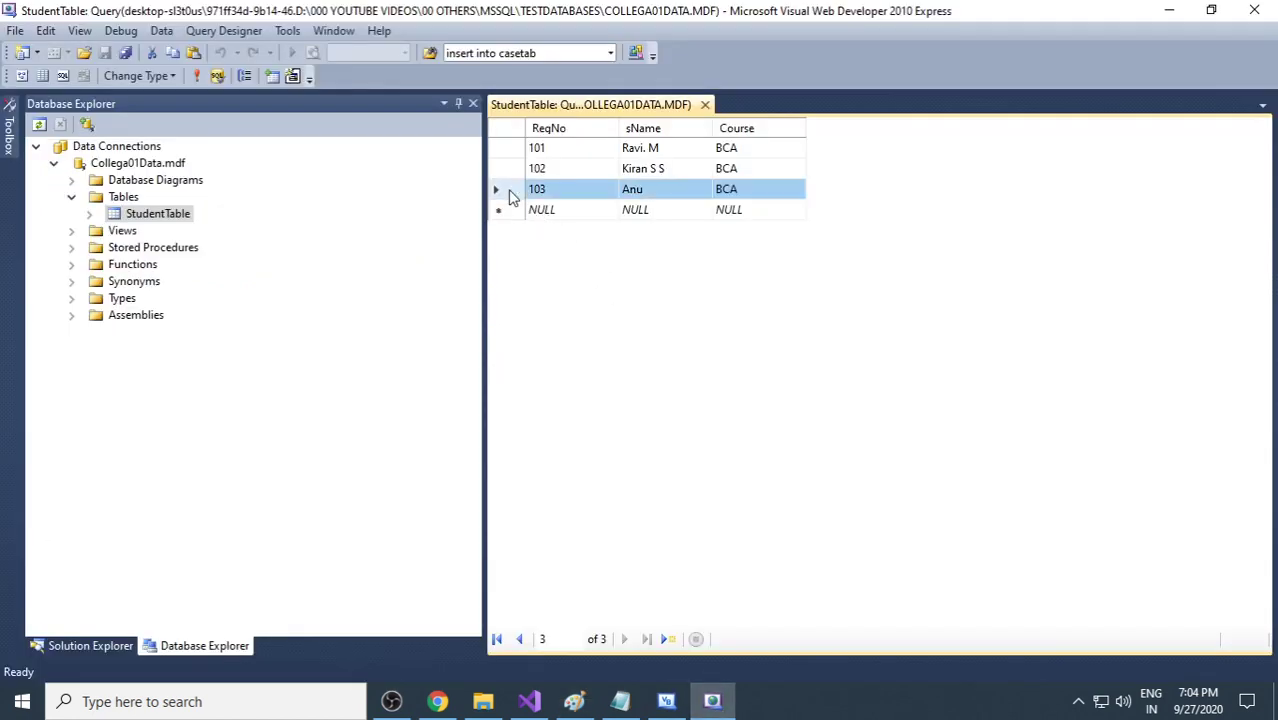
right_click(509, 195)
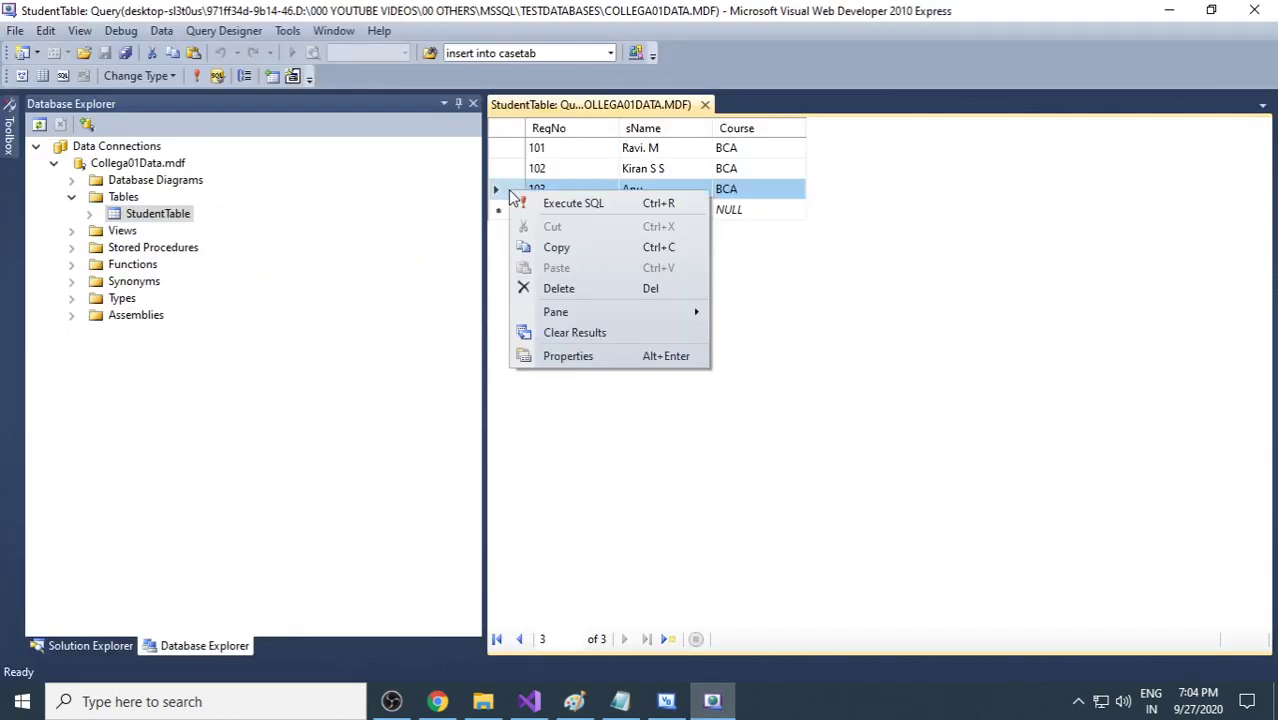
left_click(598, 288)
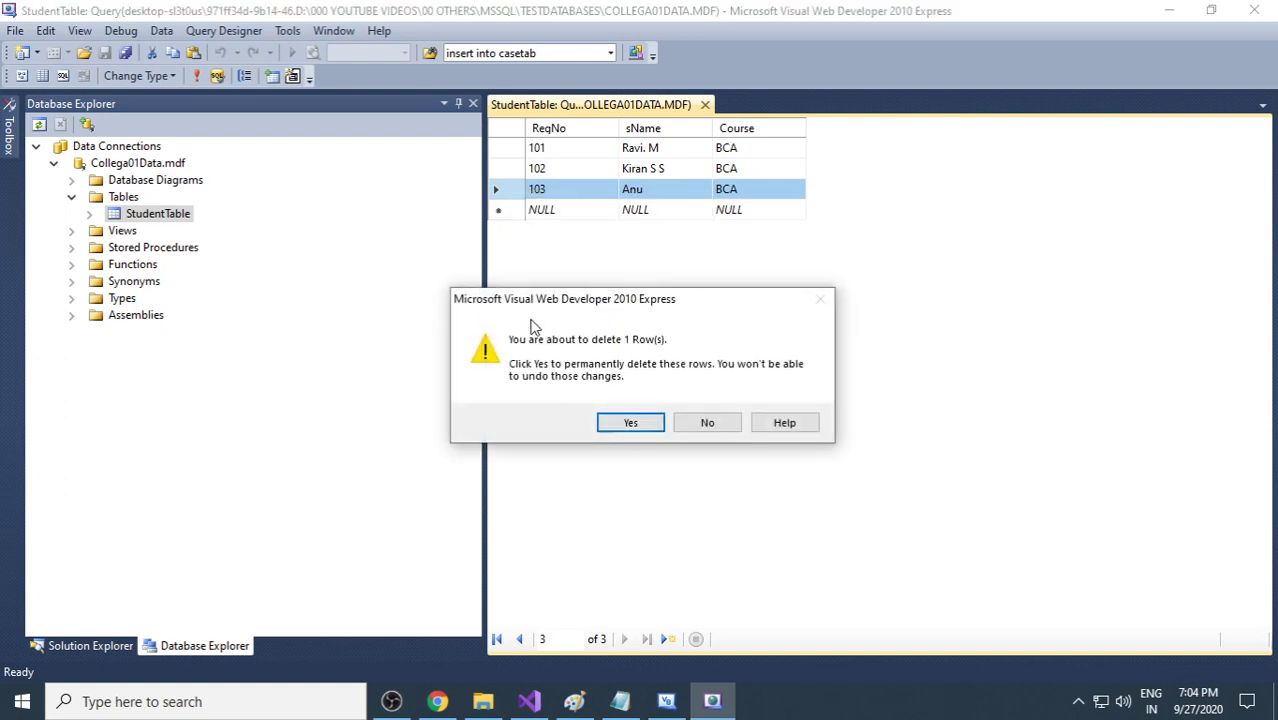
left_click(643, 430)
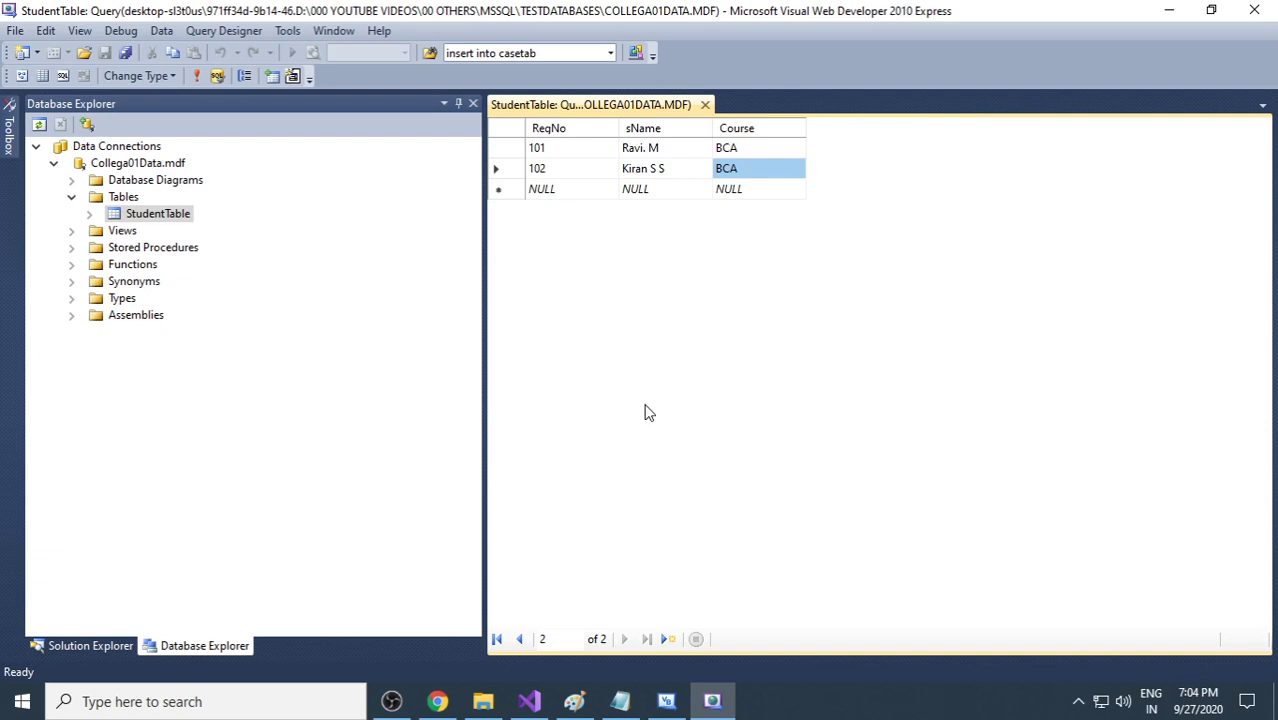
left_click(757, 189)
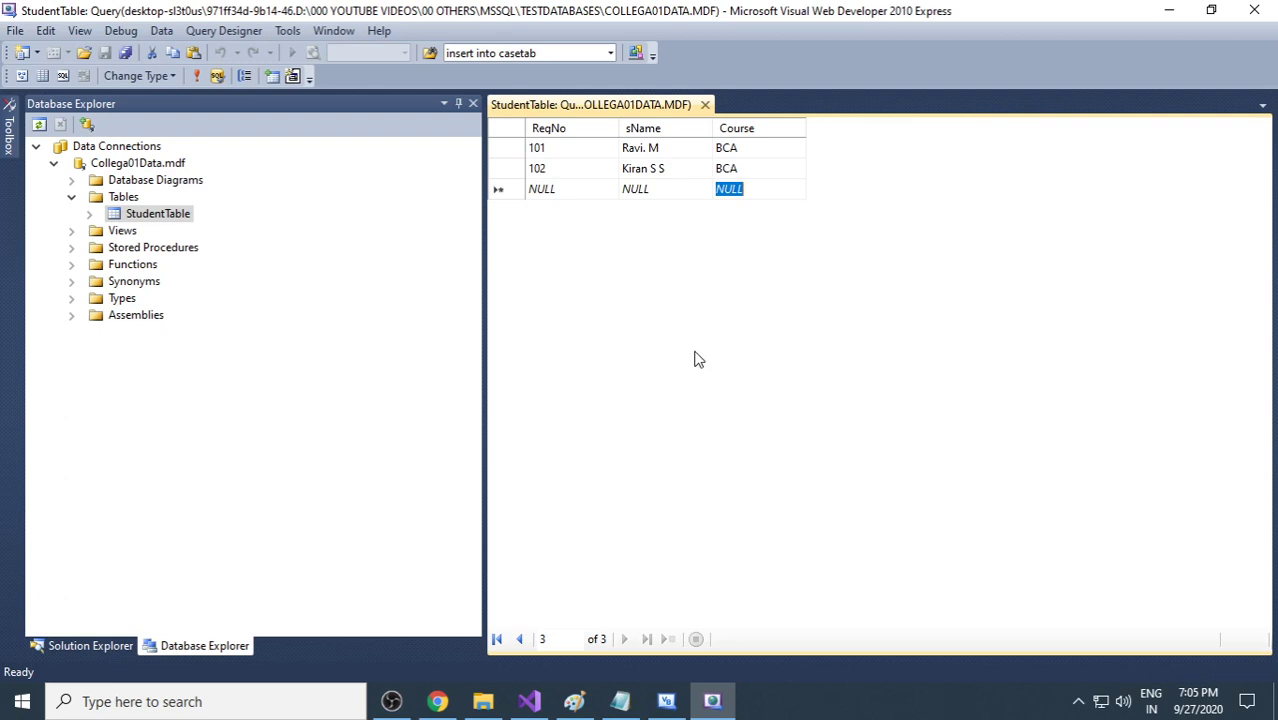
Step: Switch to Visual Studio 2019 and examine the SQL Server Data Tools entry among the installed products in its About information
left_click(532, 703)
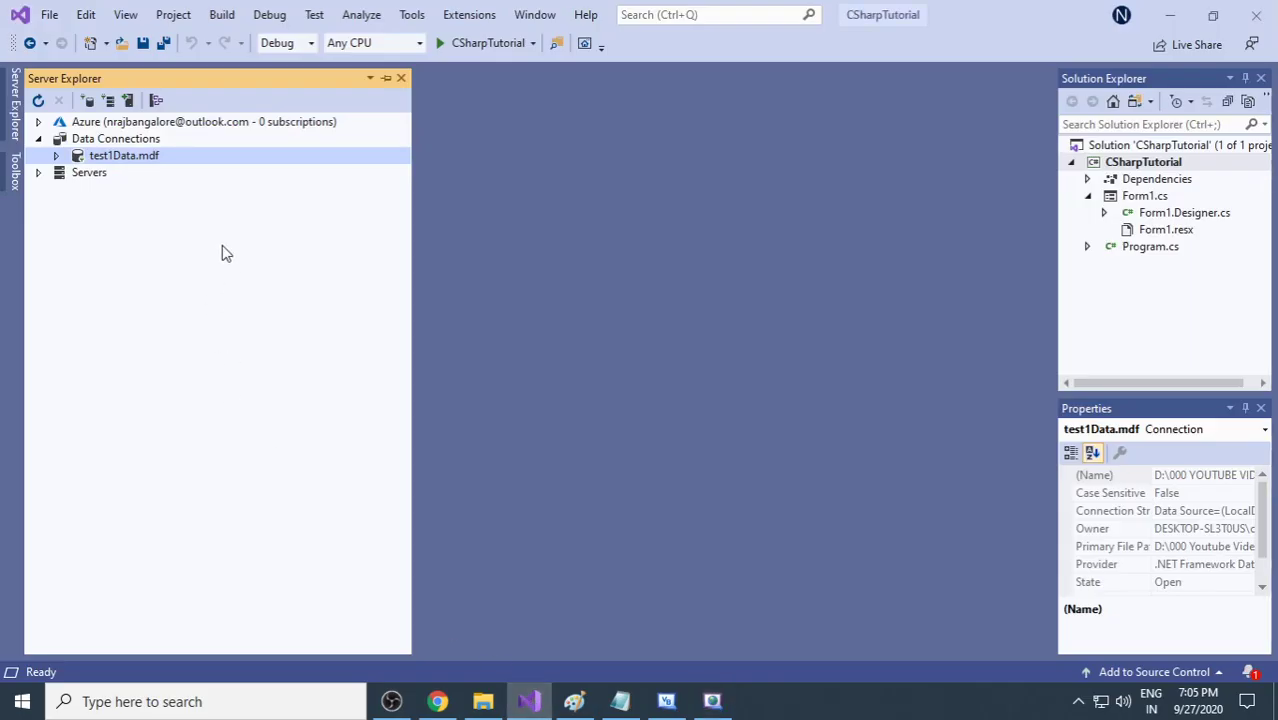
left_click(587, 15)
left_click(662, 220)
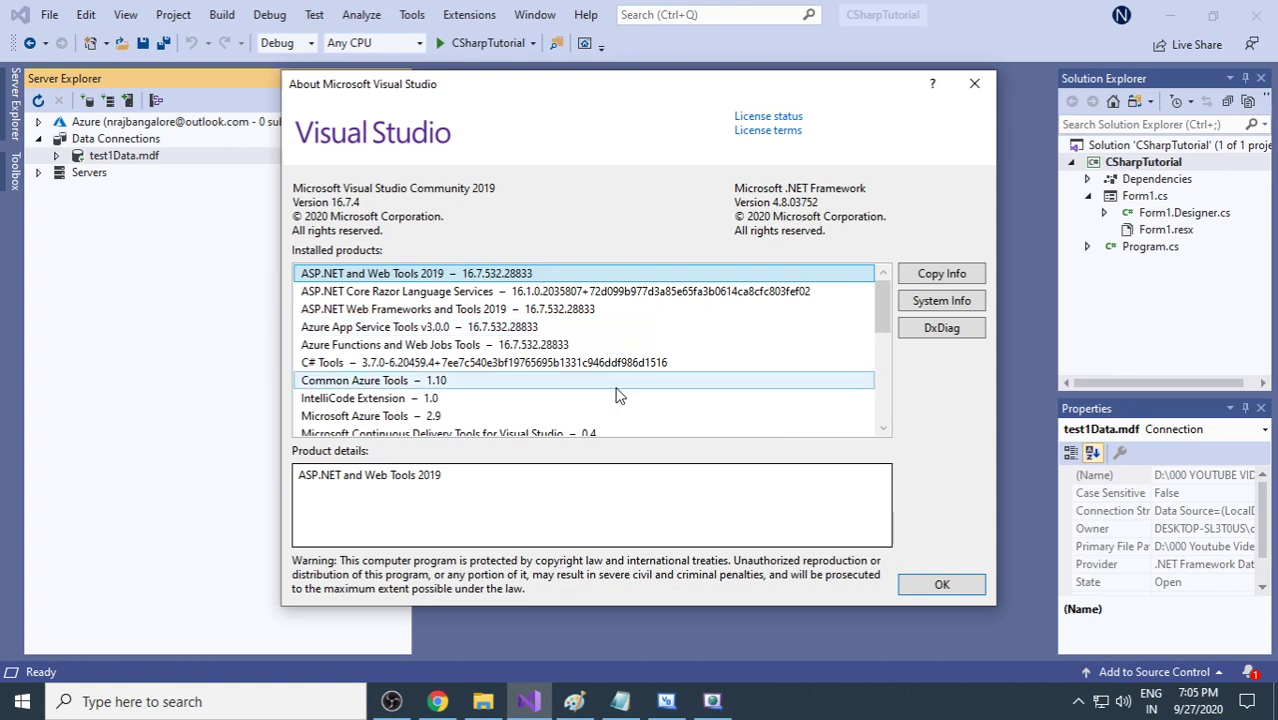
left_click_drag(883, 310, 880, 380)
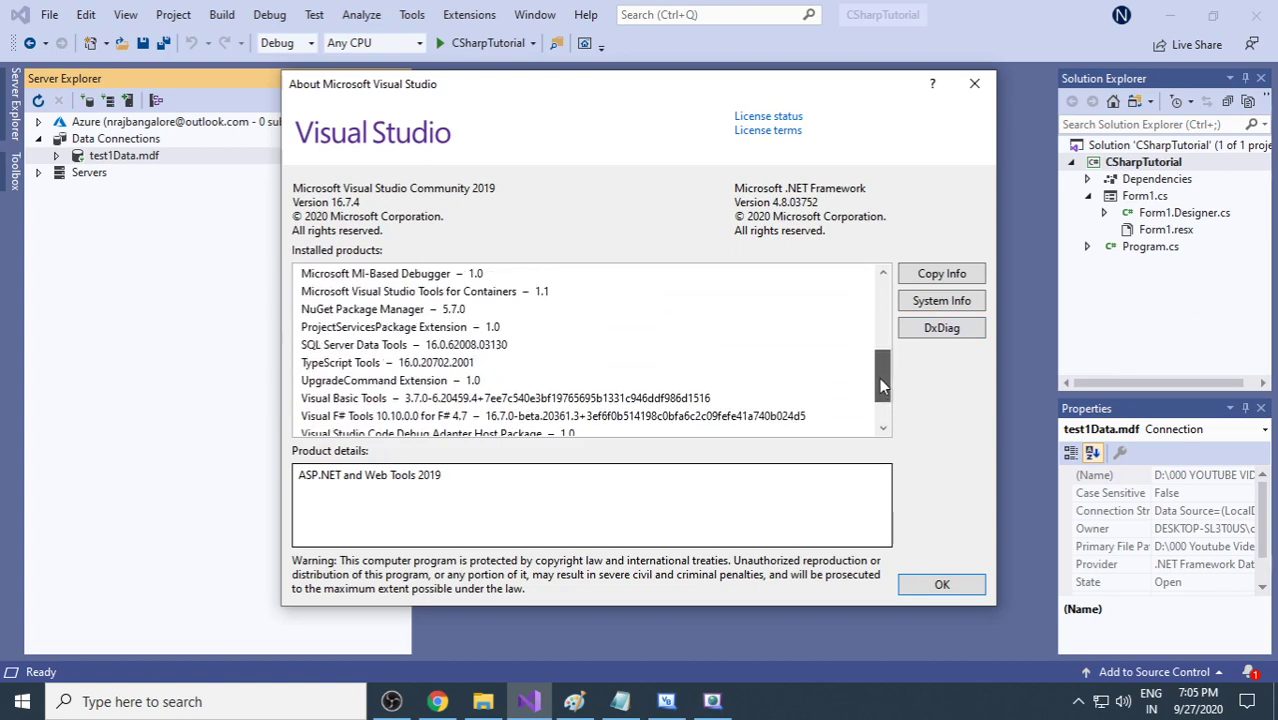
left_click(416, 349)
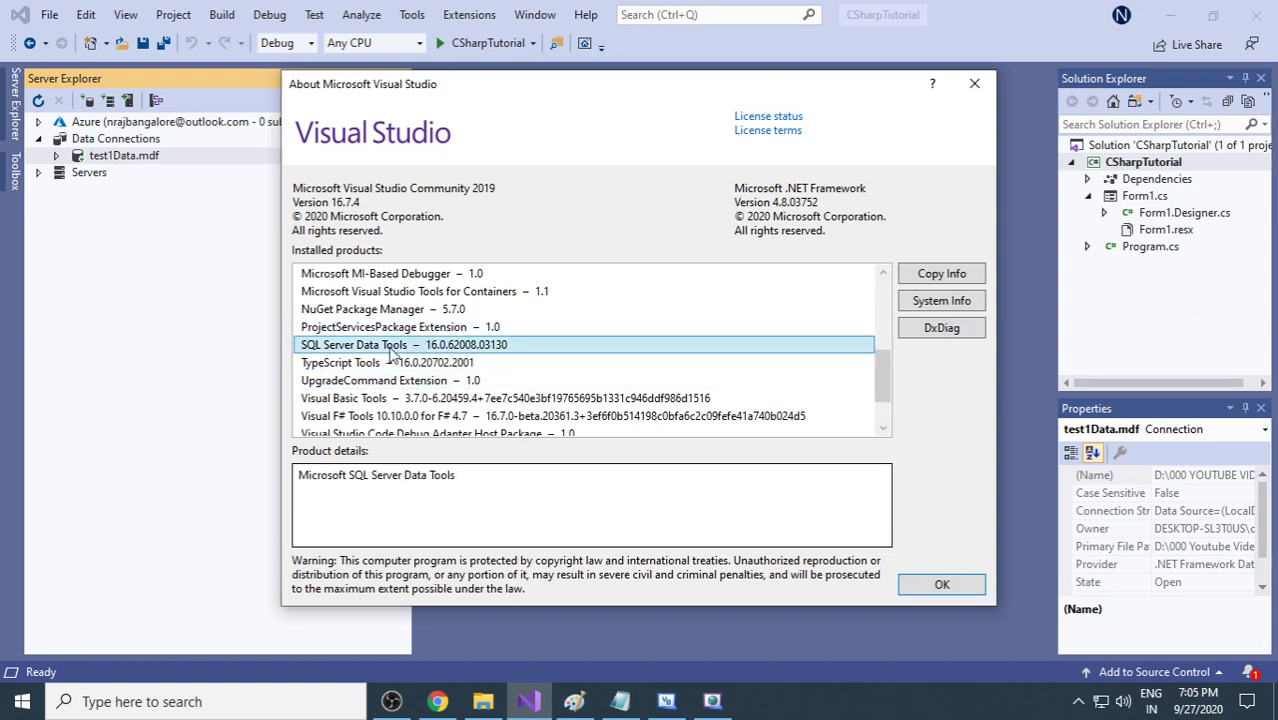
left_click(958, 588)
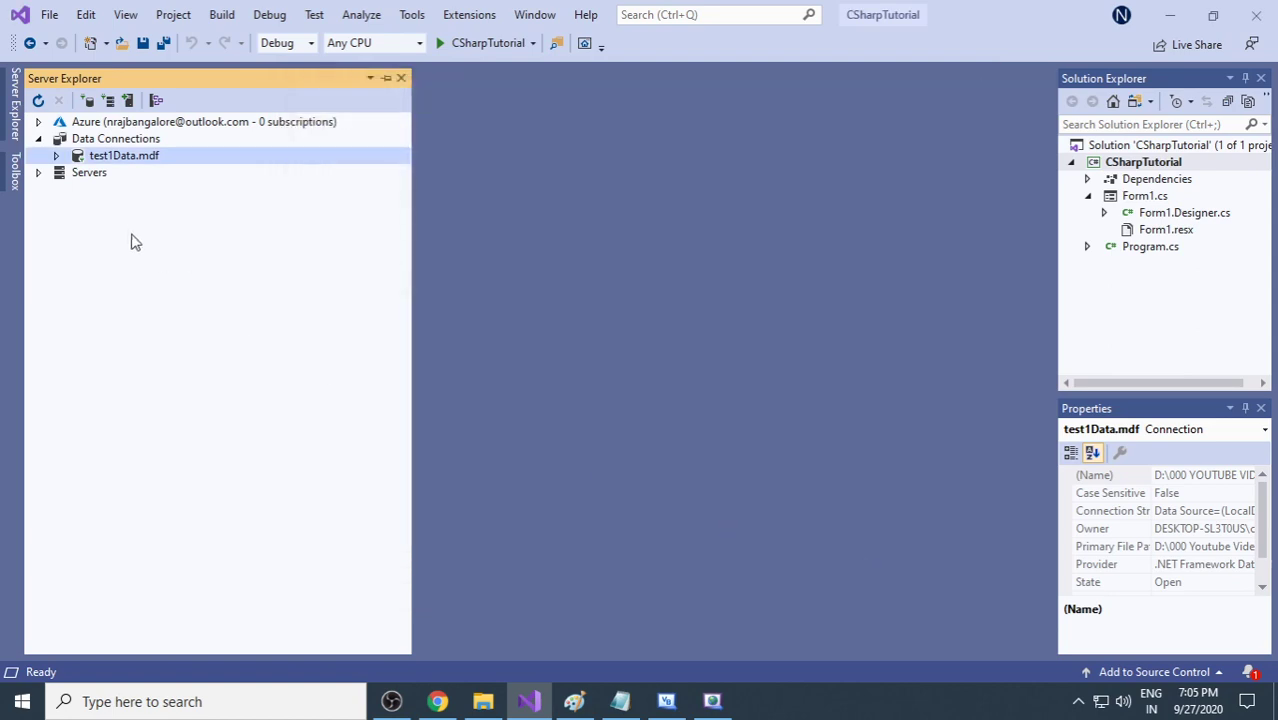
Step: Start adding a data connection in Server Explorer with Microsoft SQL Server Database File as the data source
left_click(136, 143)
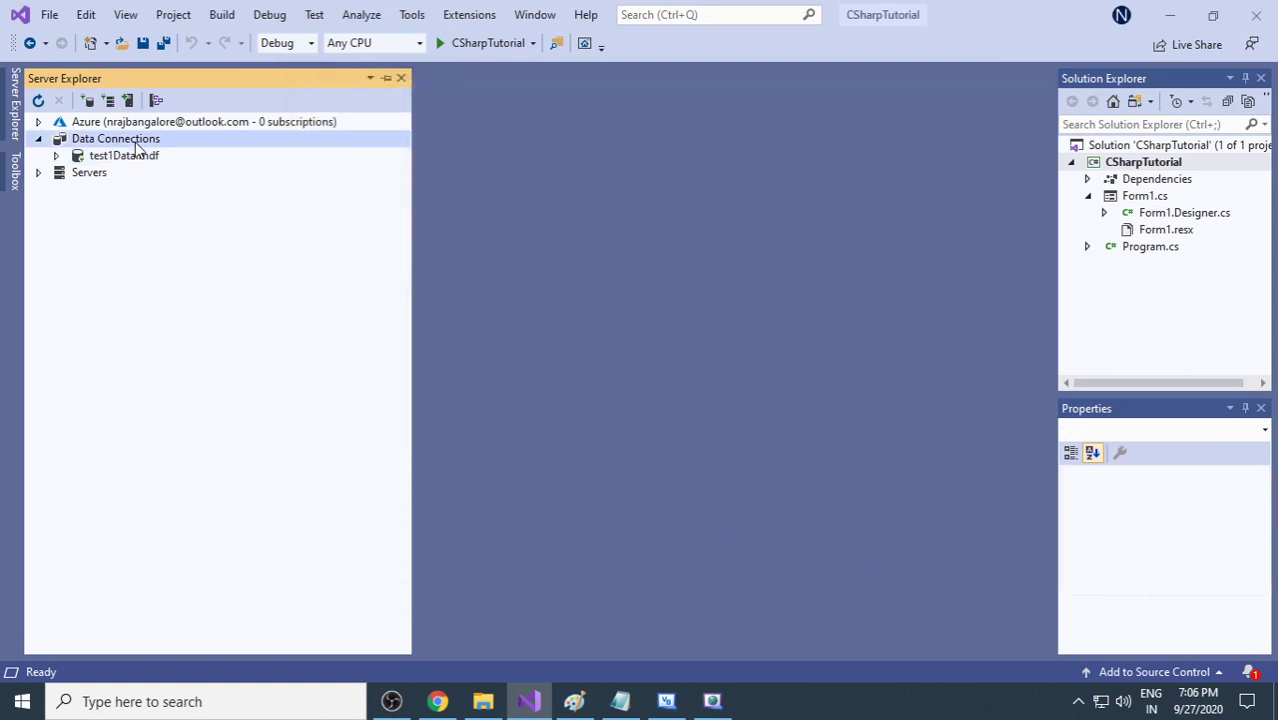
right_click(136, 147)
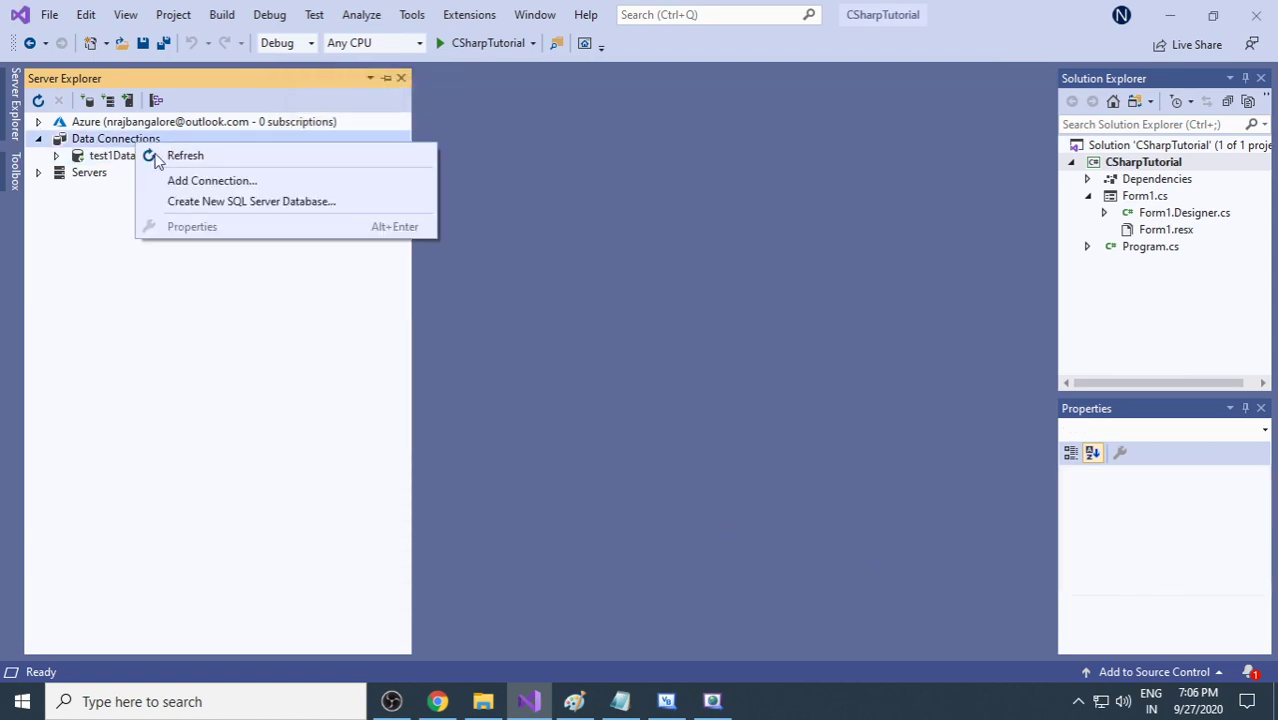
left_click(212, 181)
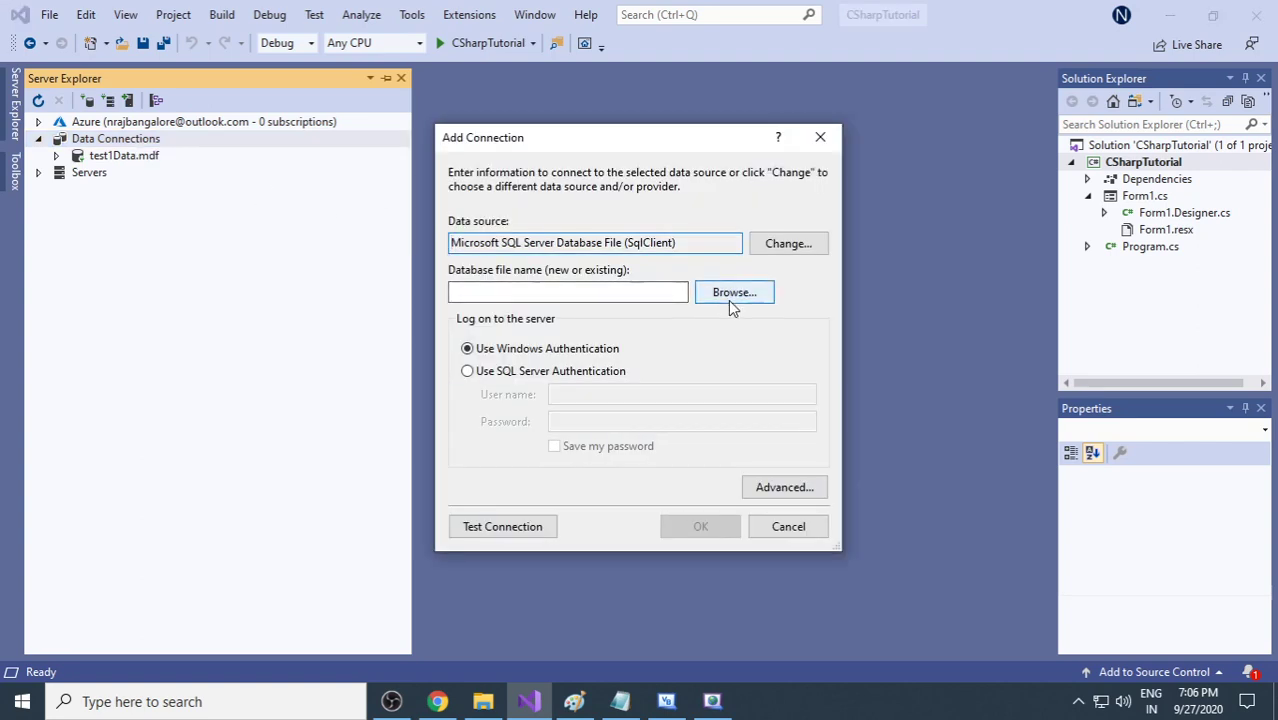
left_click(789, 245)
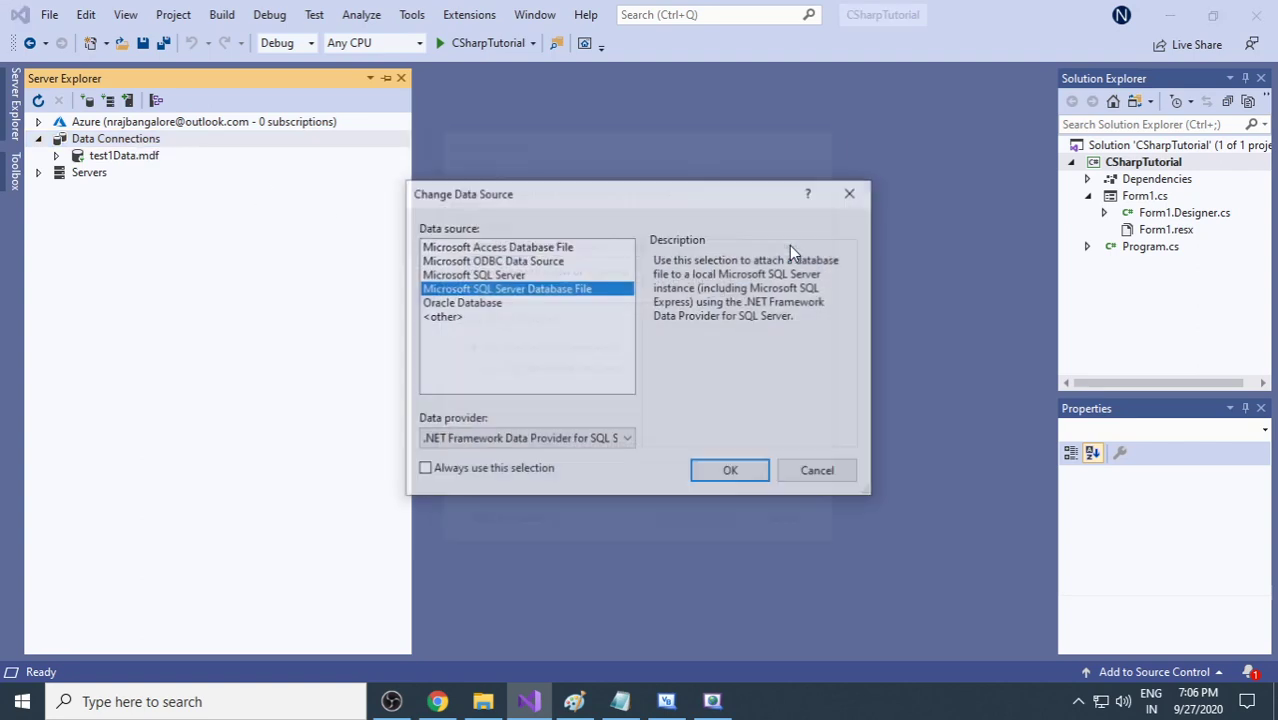
left_click(592, 303)
left_click(592, 289)
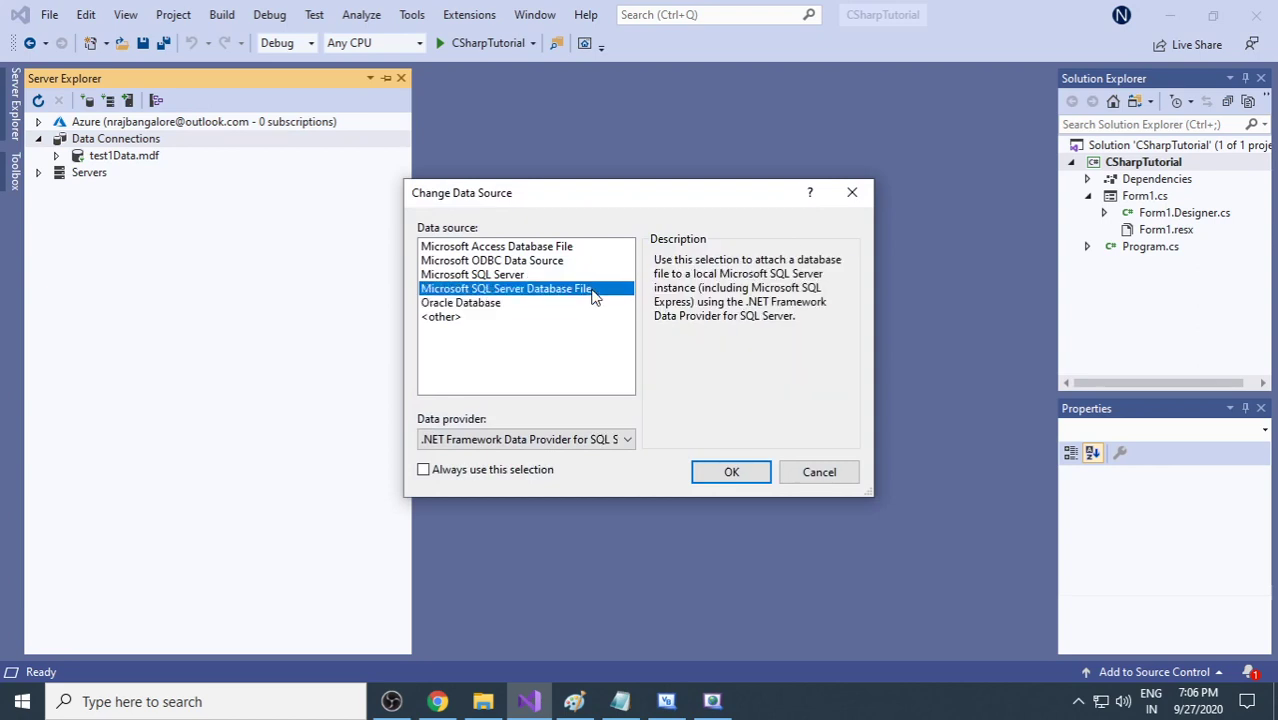
left_click(733, 473)
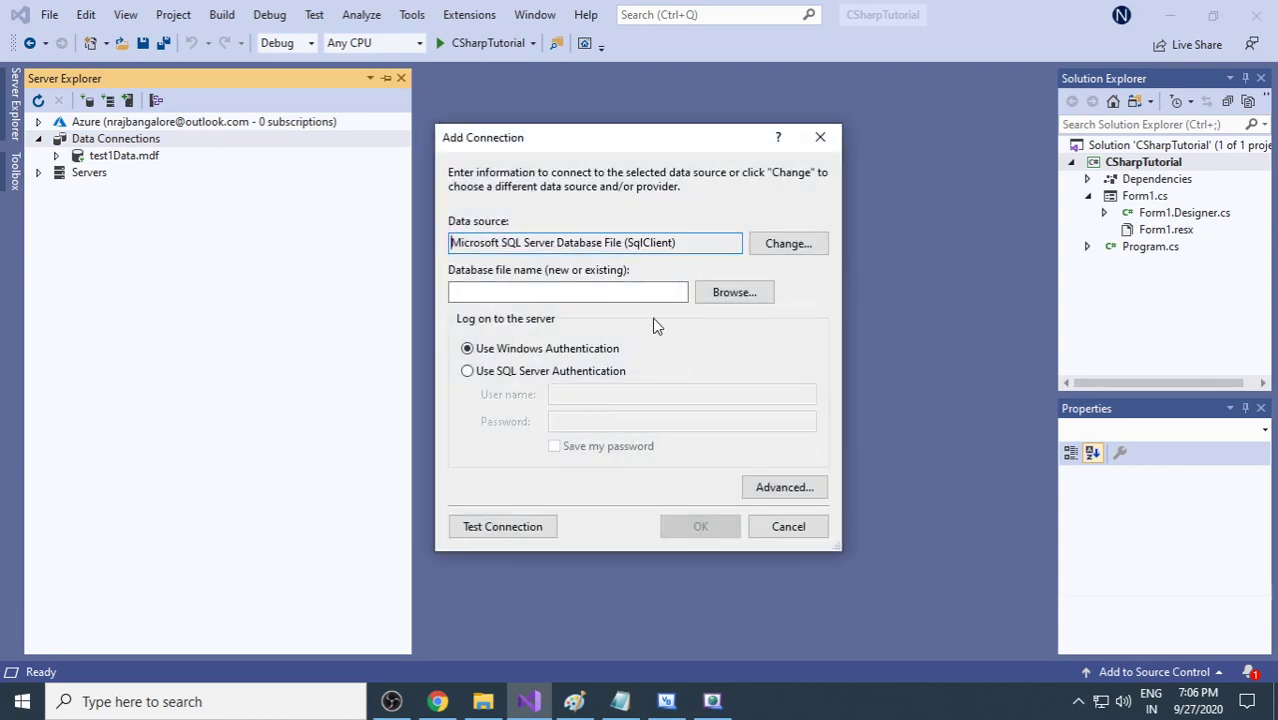
Step: Name the database file College02Data in the TestDatabases folder and create it as a new database
left_click(727, 295)
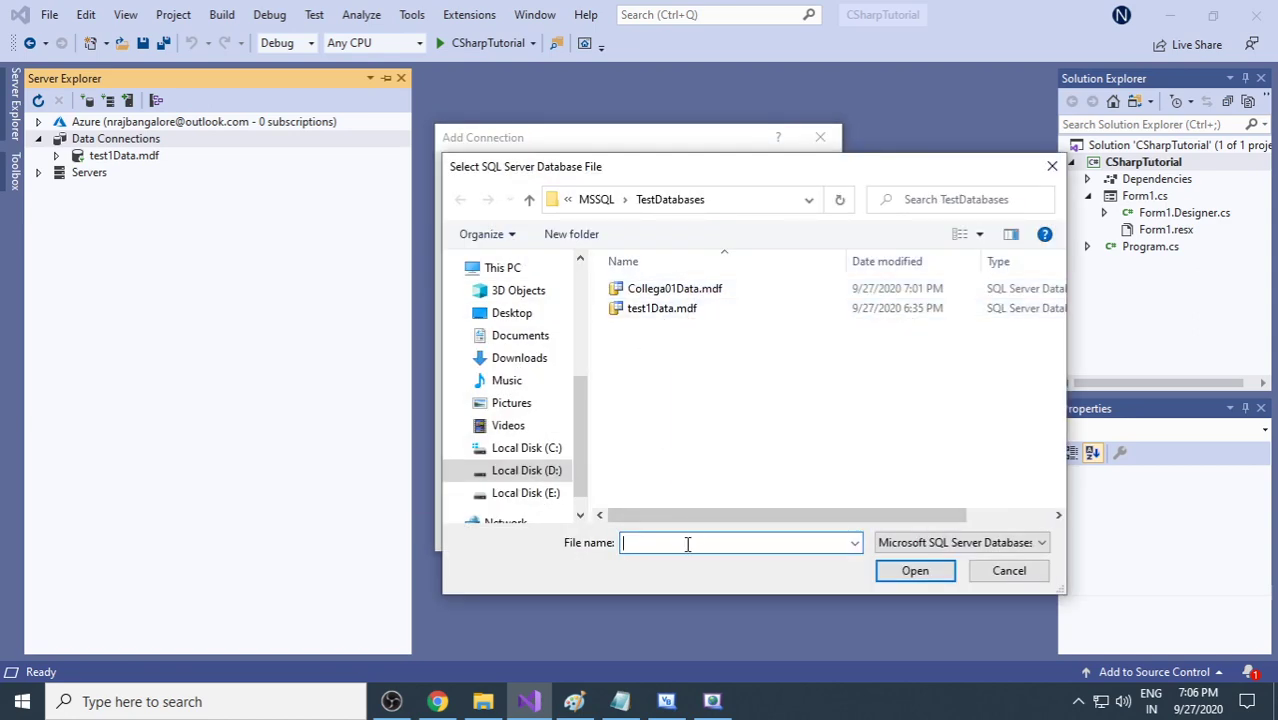
type("Colle")
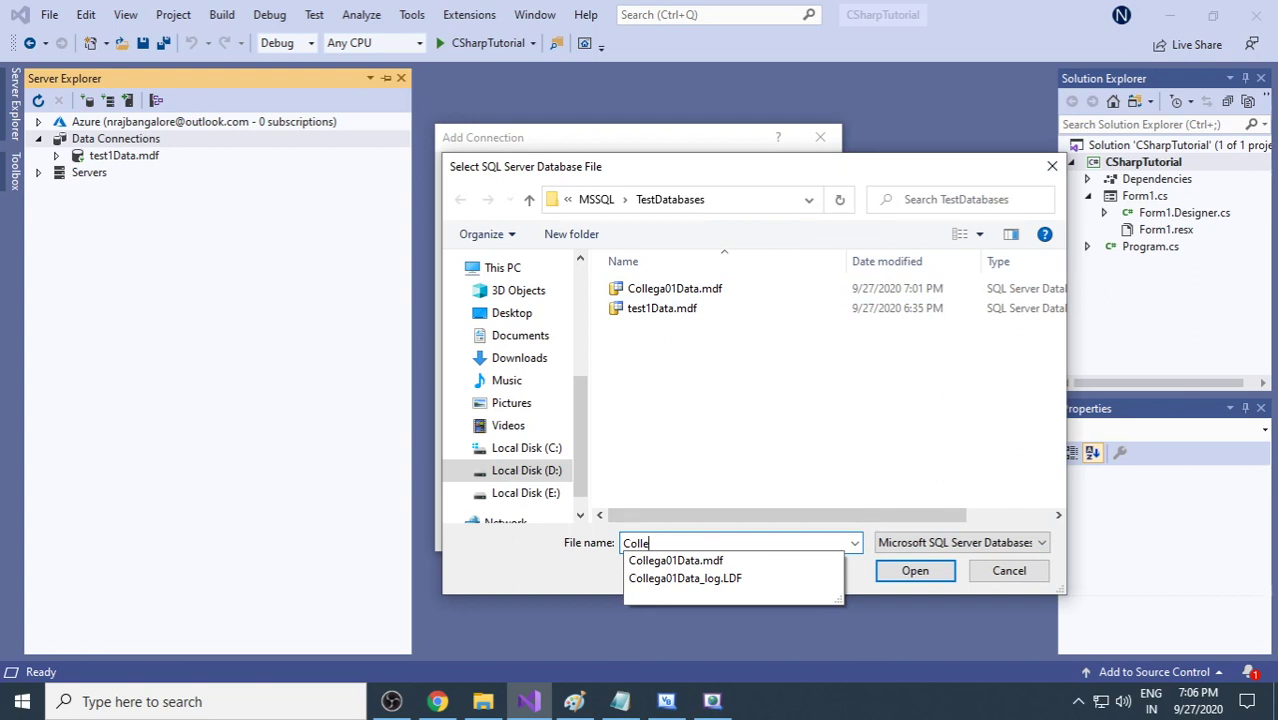
type("ge02Data")
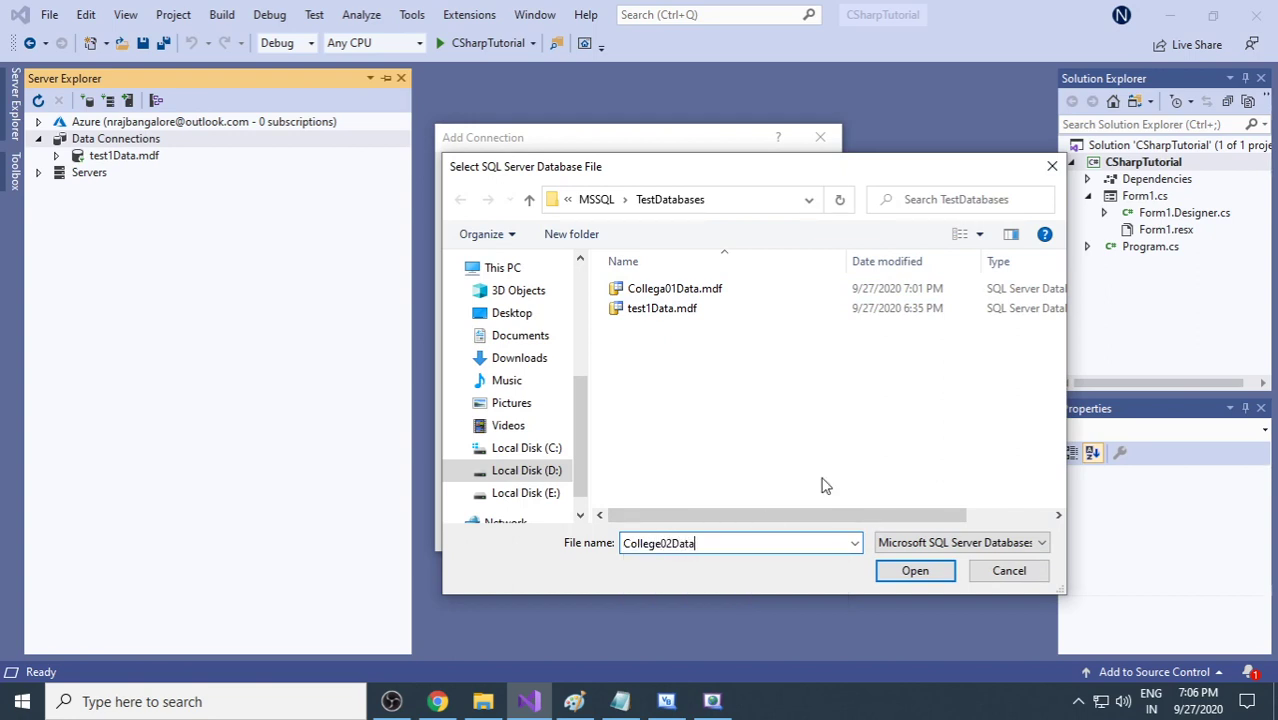
left_click(915, 570)
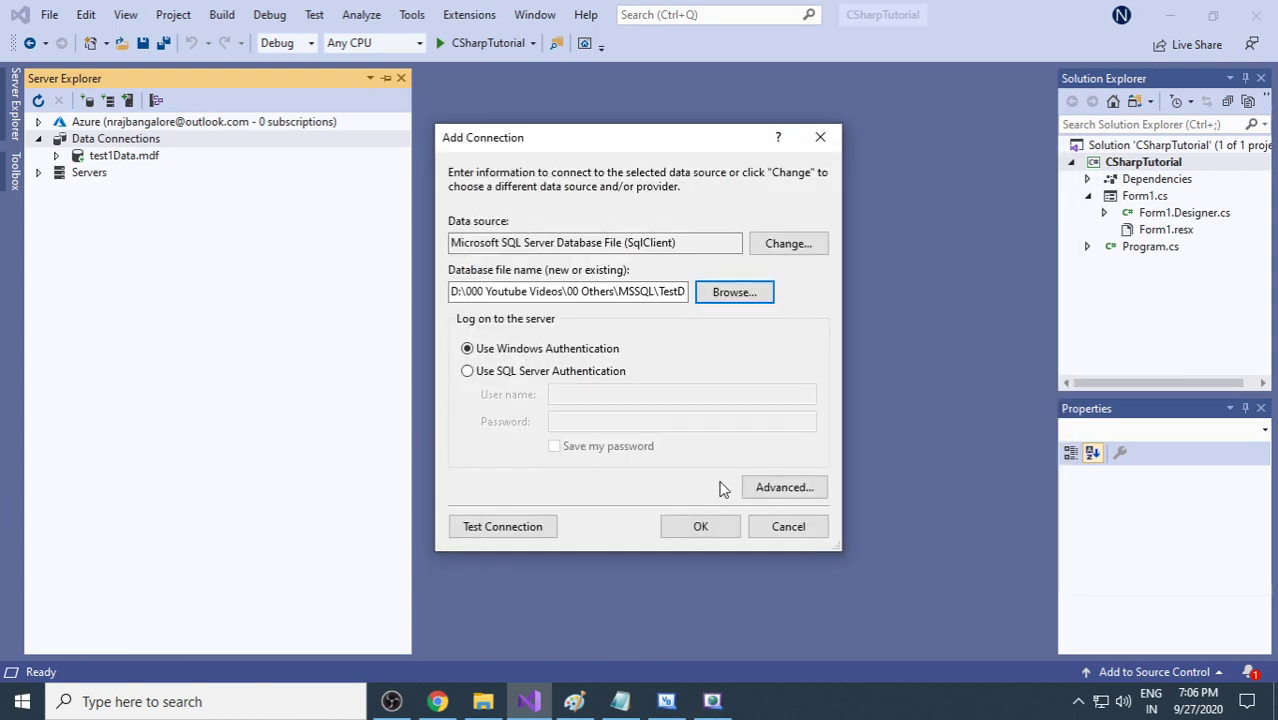
left_click(687, 528)
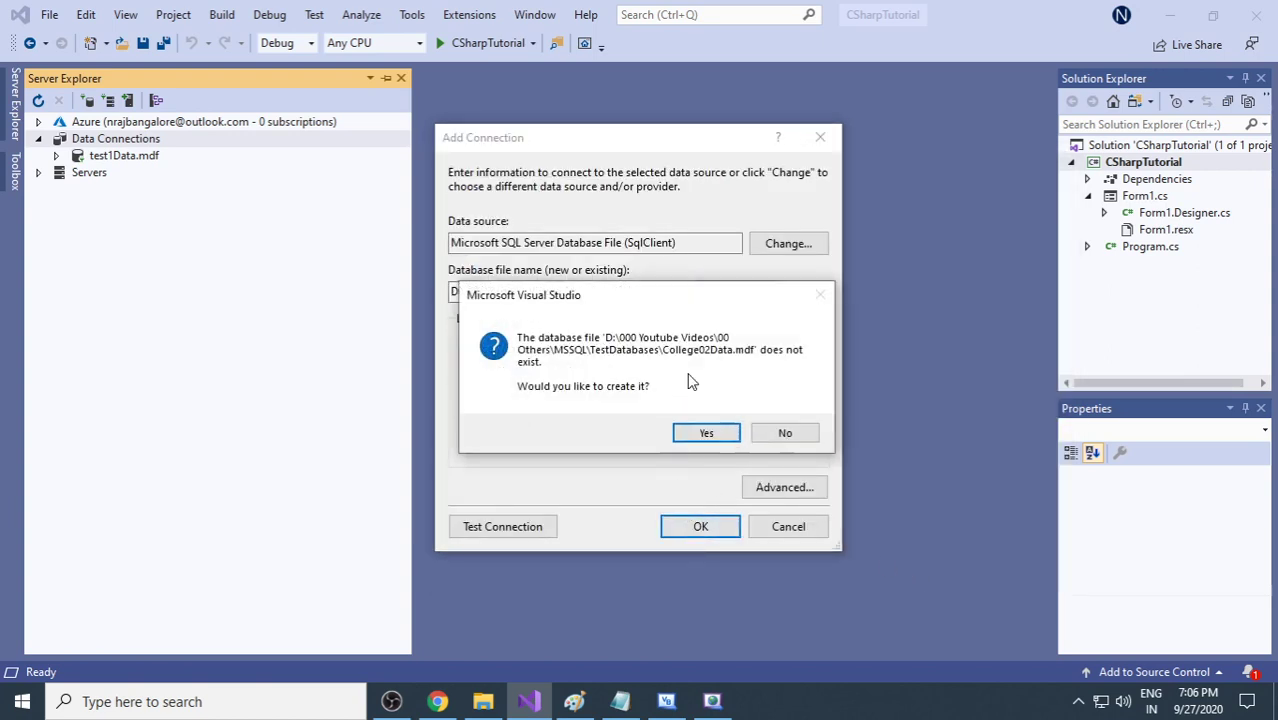
left_click(705, 433)
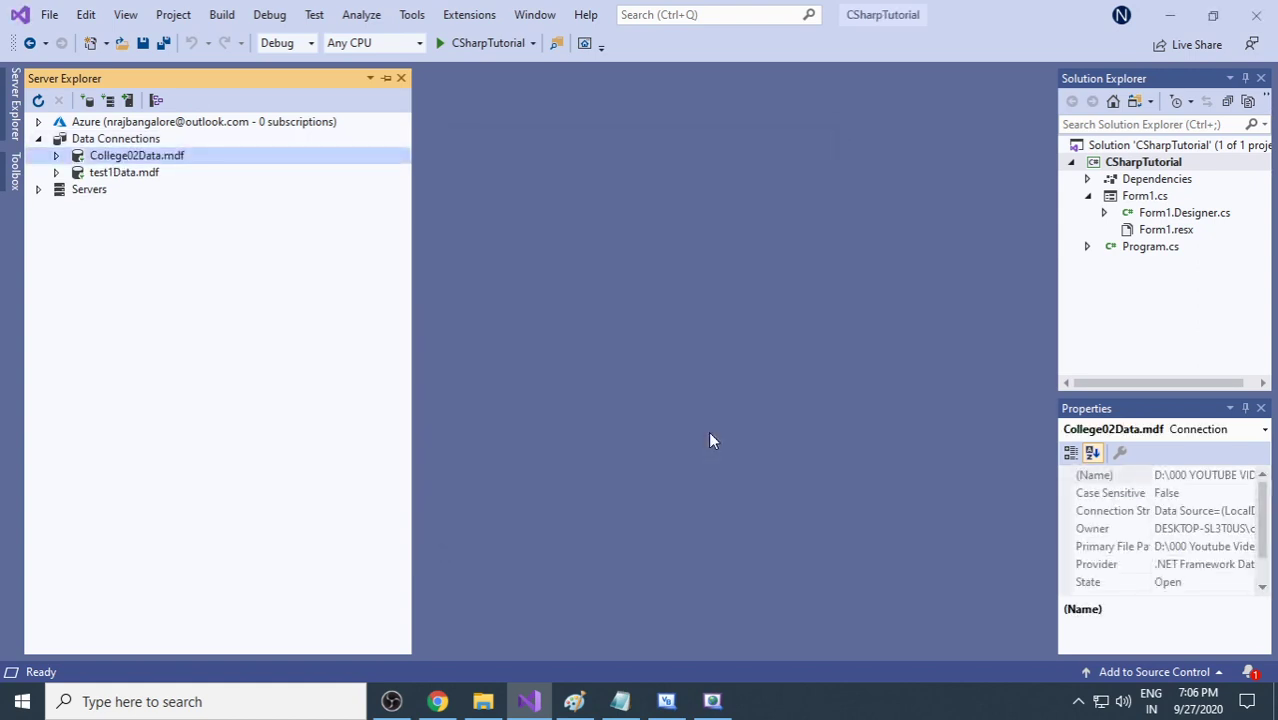
Step: Expand the College02Data.mdf connection and add a new table to its Tables folder
left_click(57, 157)
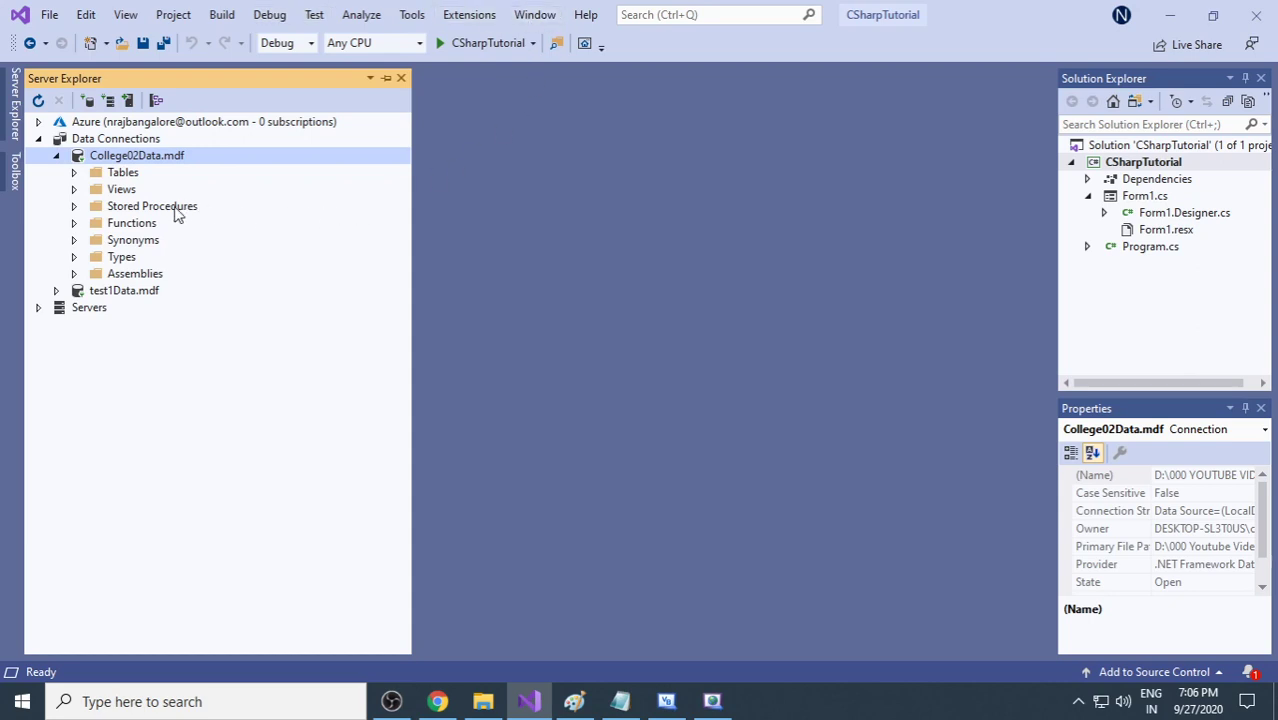
left_click(73, 174)
left_click(123, 177)
right_click(125, 178)
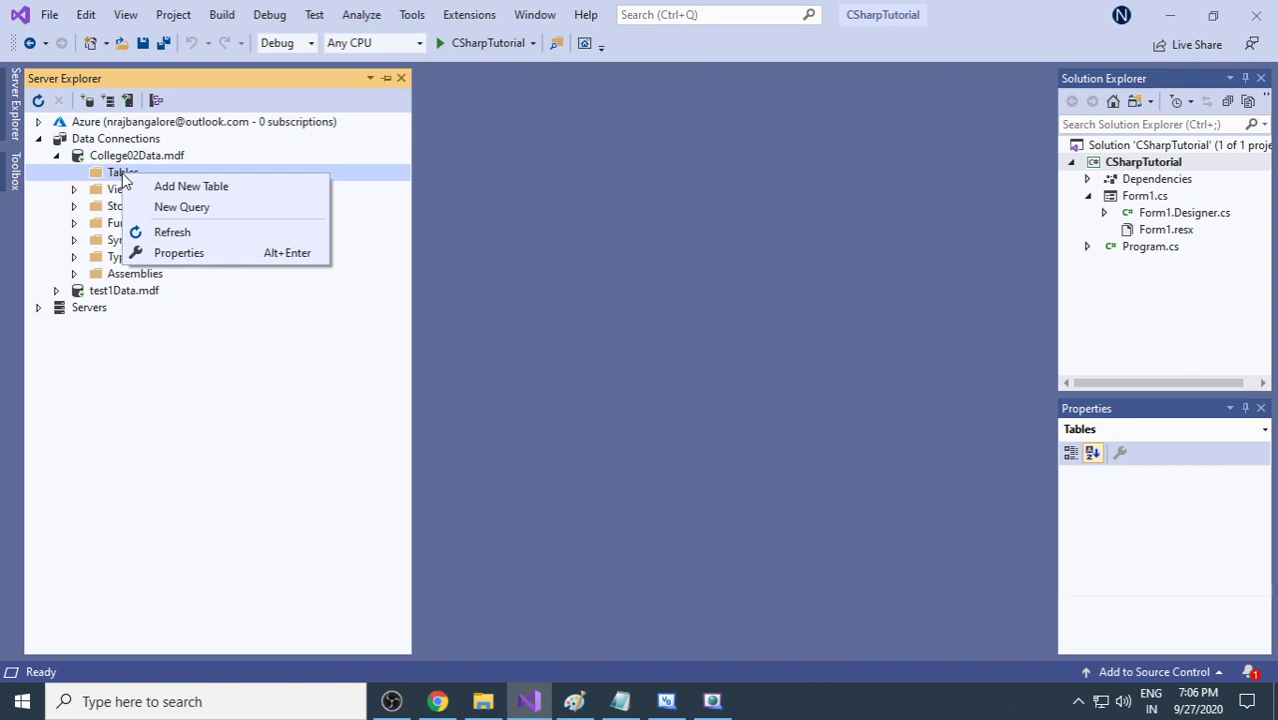
left_click(205, 190)
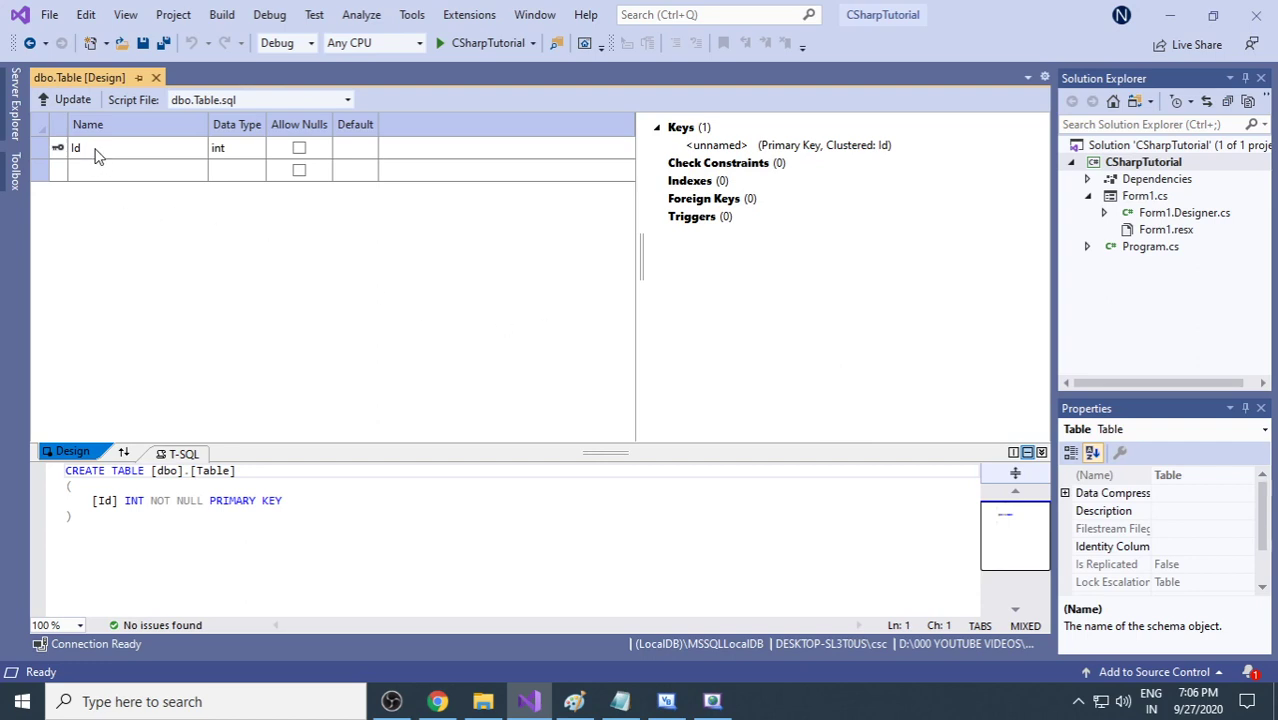
Step: Remove the primary key from the Id column in the new table's design
left_click(58, 150)
right_click(61, 153)
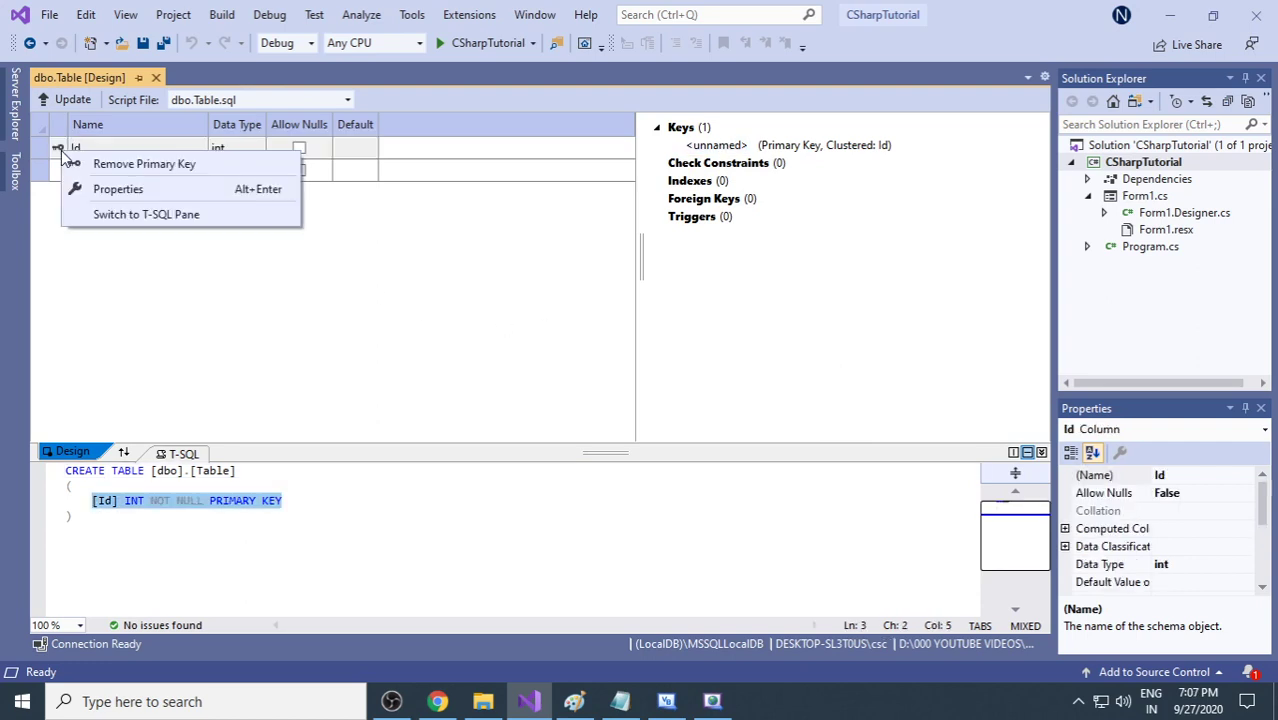
left_click(112, 166)
Step: Rename the Id column to RegNo and set its data type to nchar(10)
left_click(113, 149)
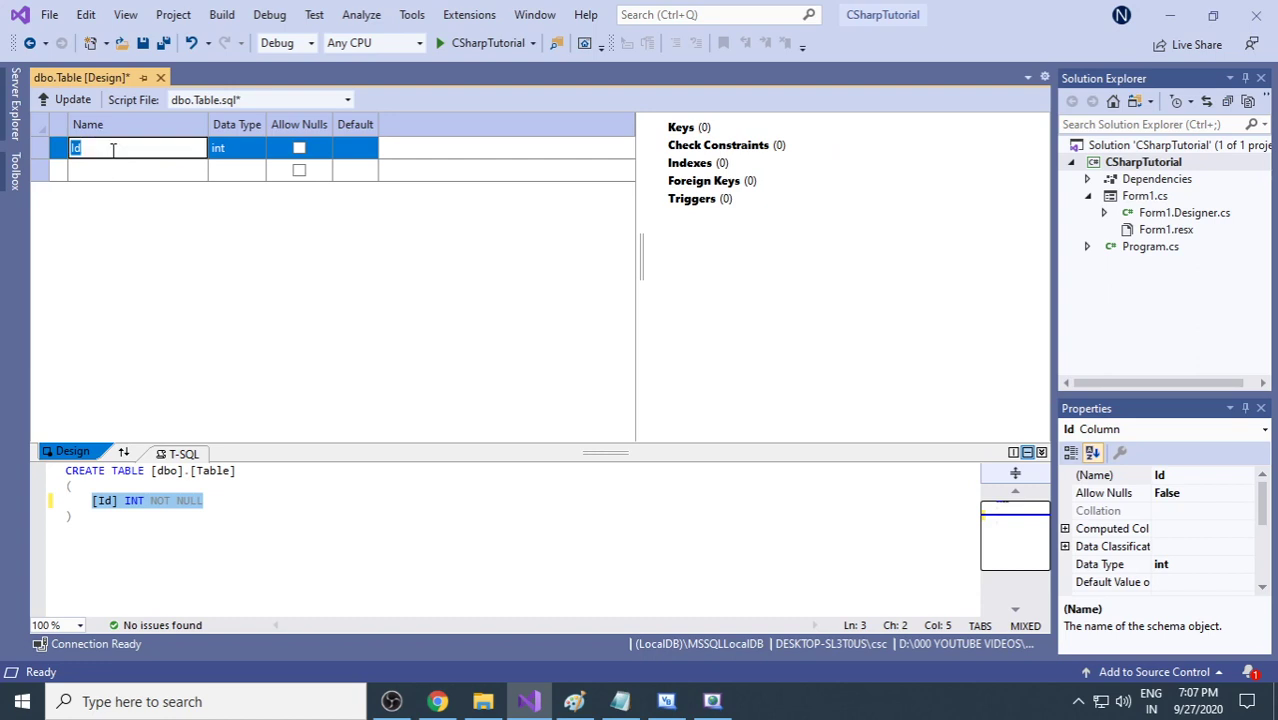
type("RegNo")
key("Tab")
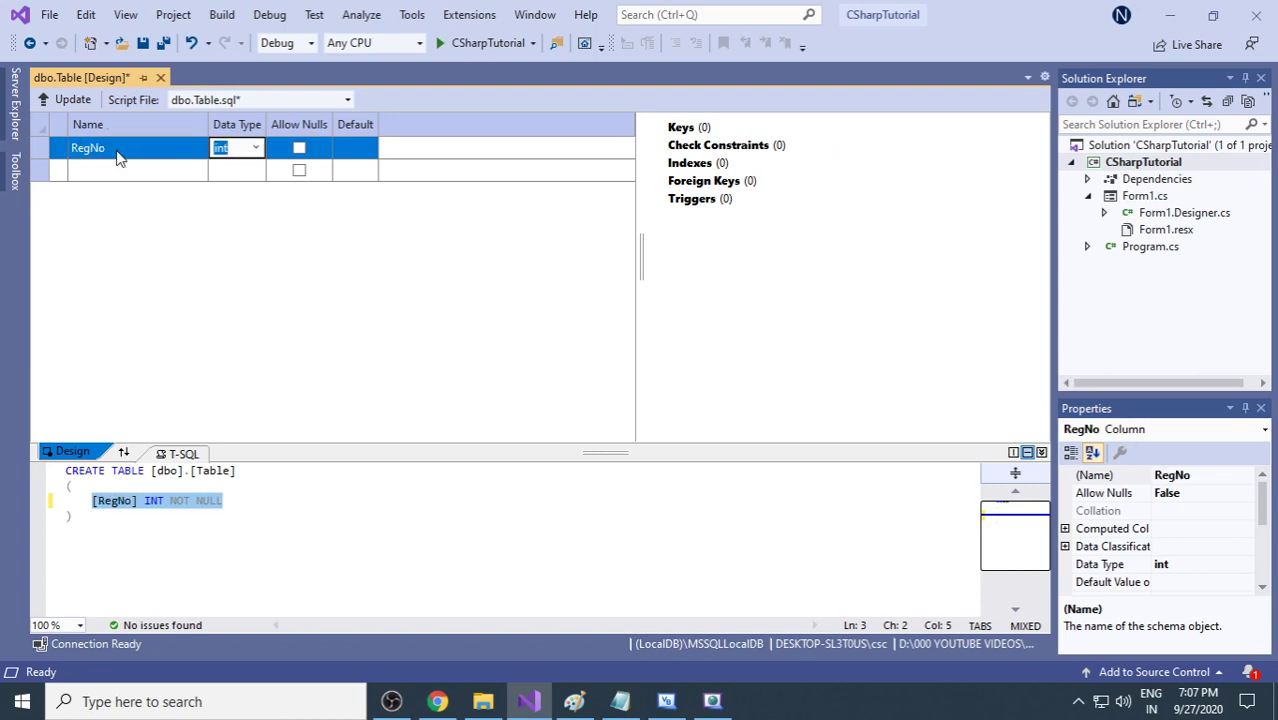
left_click(256, 148)
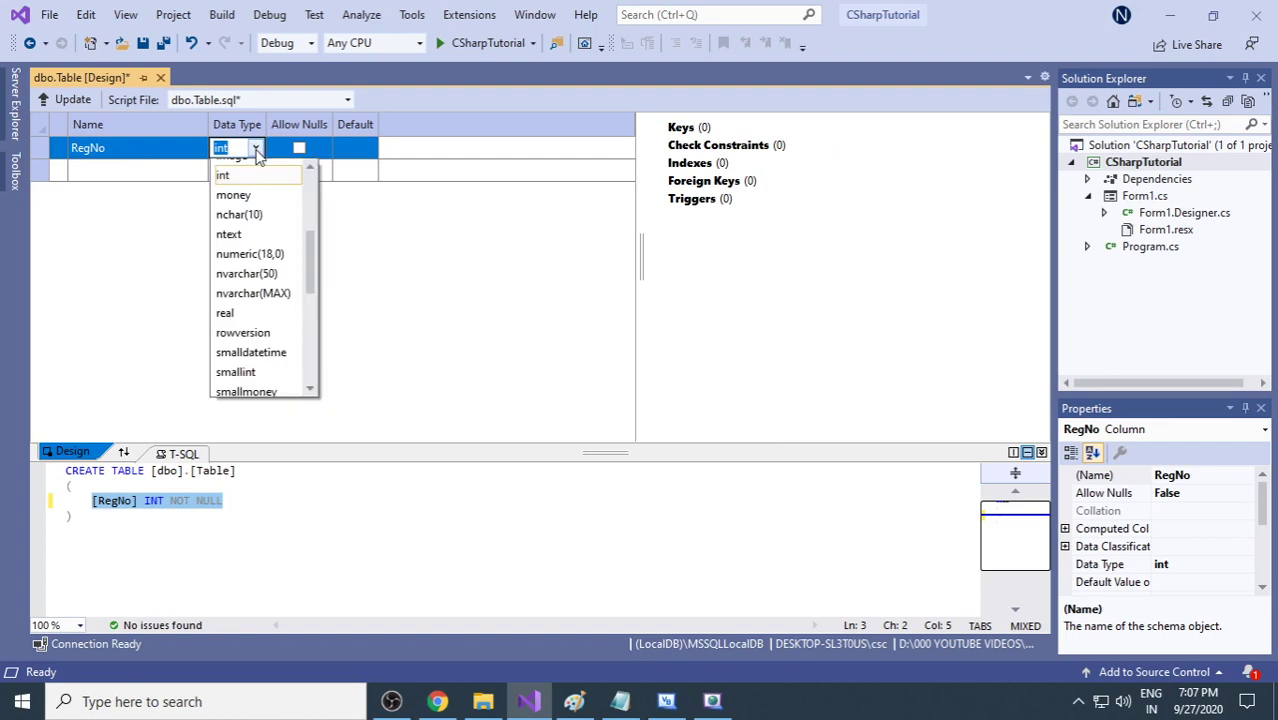
left_click(276, 219)
left_click(117, 175)
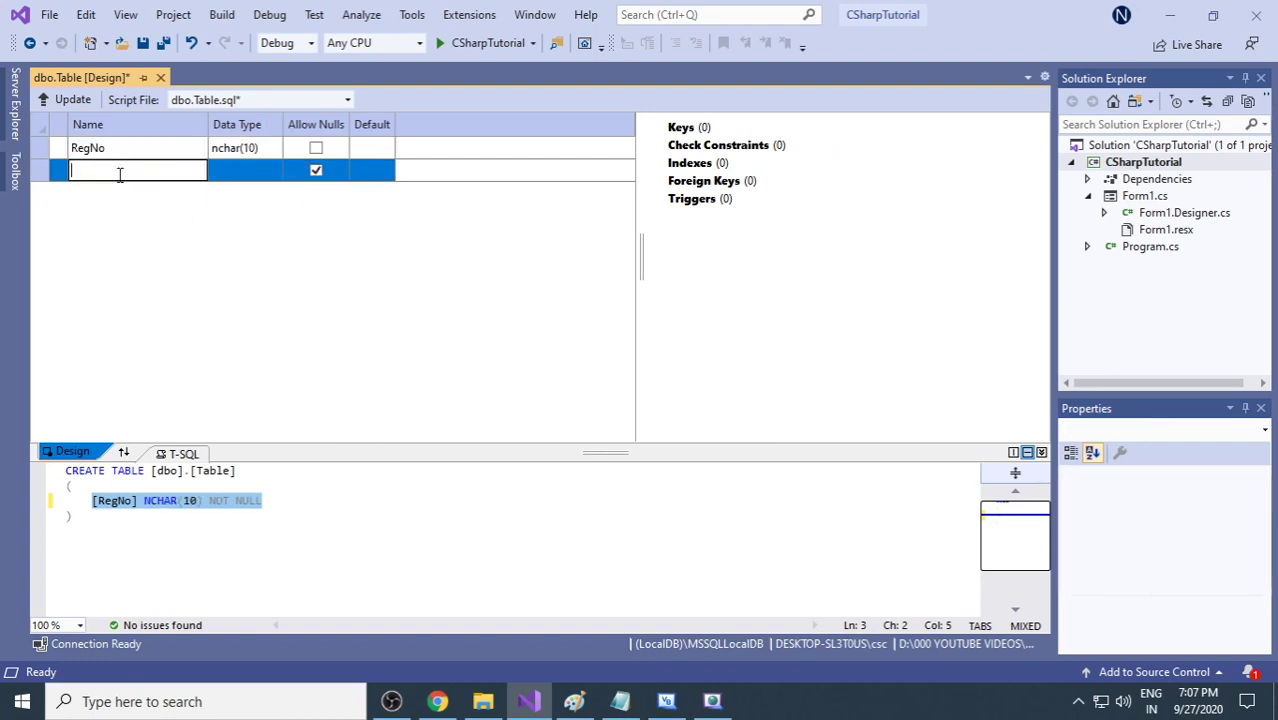
Step: Add a column named sName to the table and set its data type to nvarchar(50)
type("sName")
key("Tab")
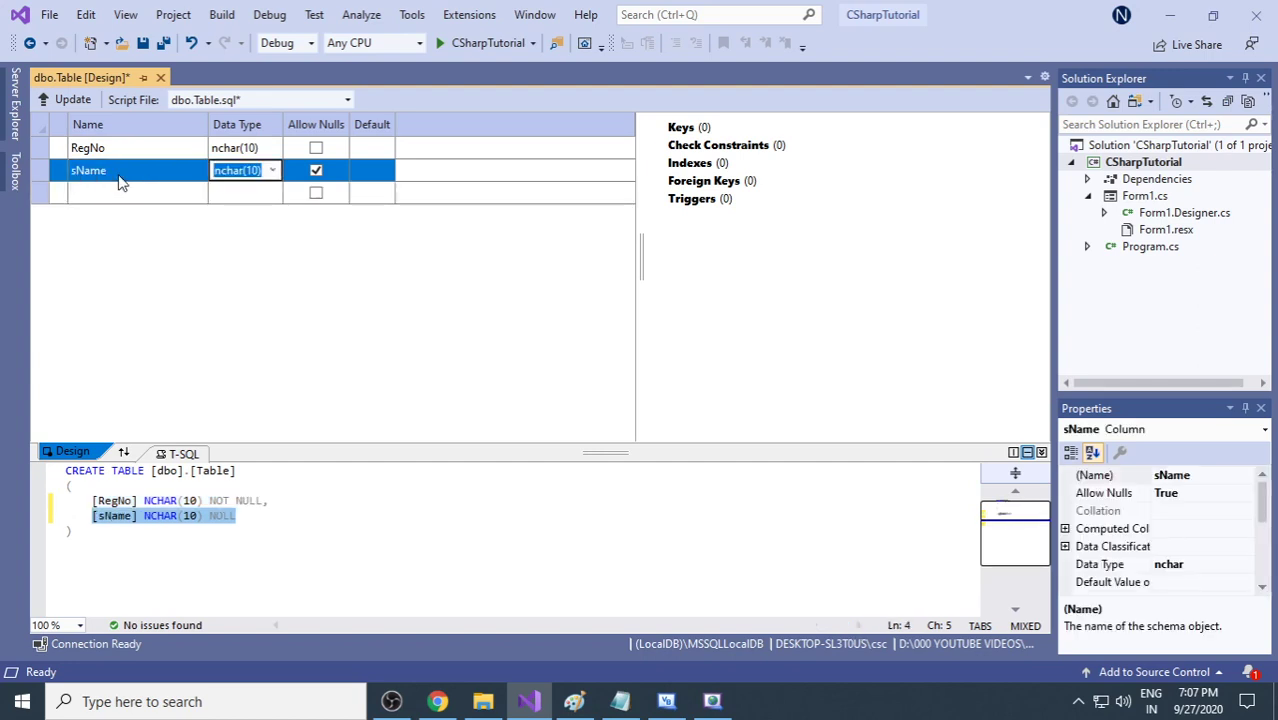
left_click(272, 171)
left_click(274, 262)
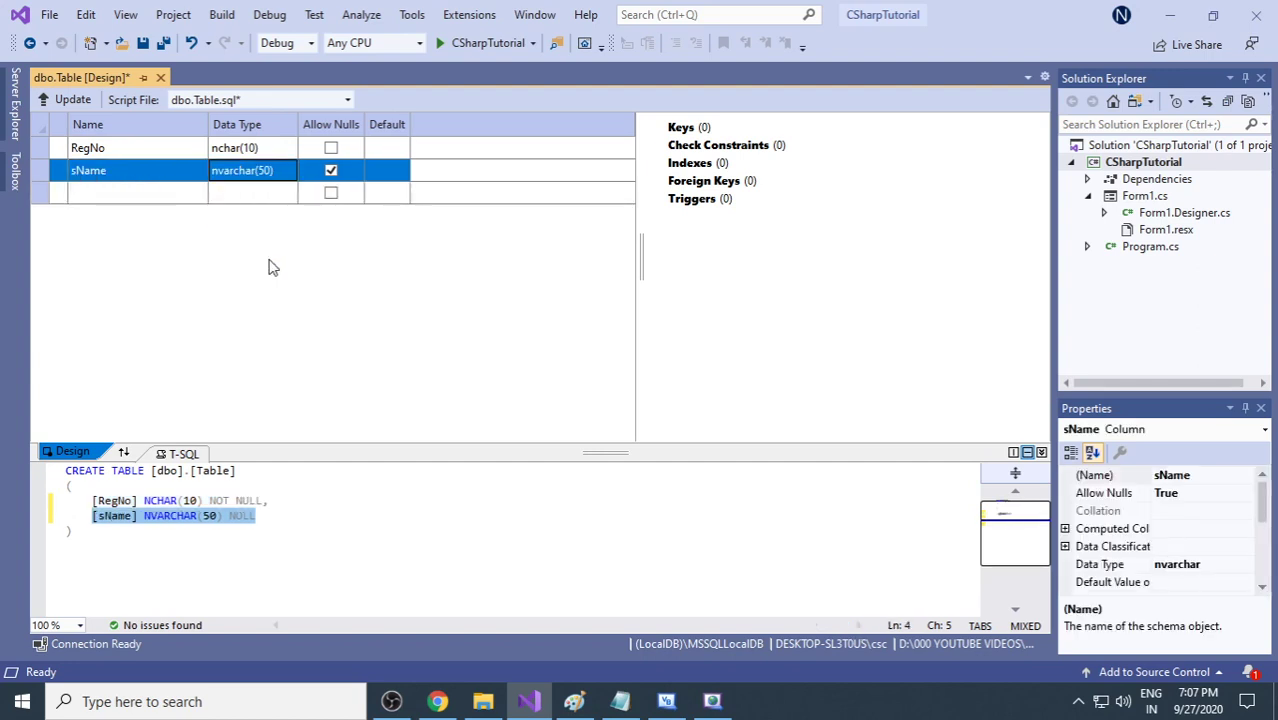
Step: Add a column named Course with the data type nchar(10) below sName
left_click(162, 197)
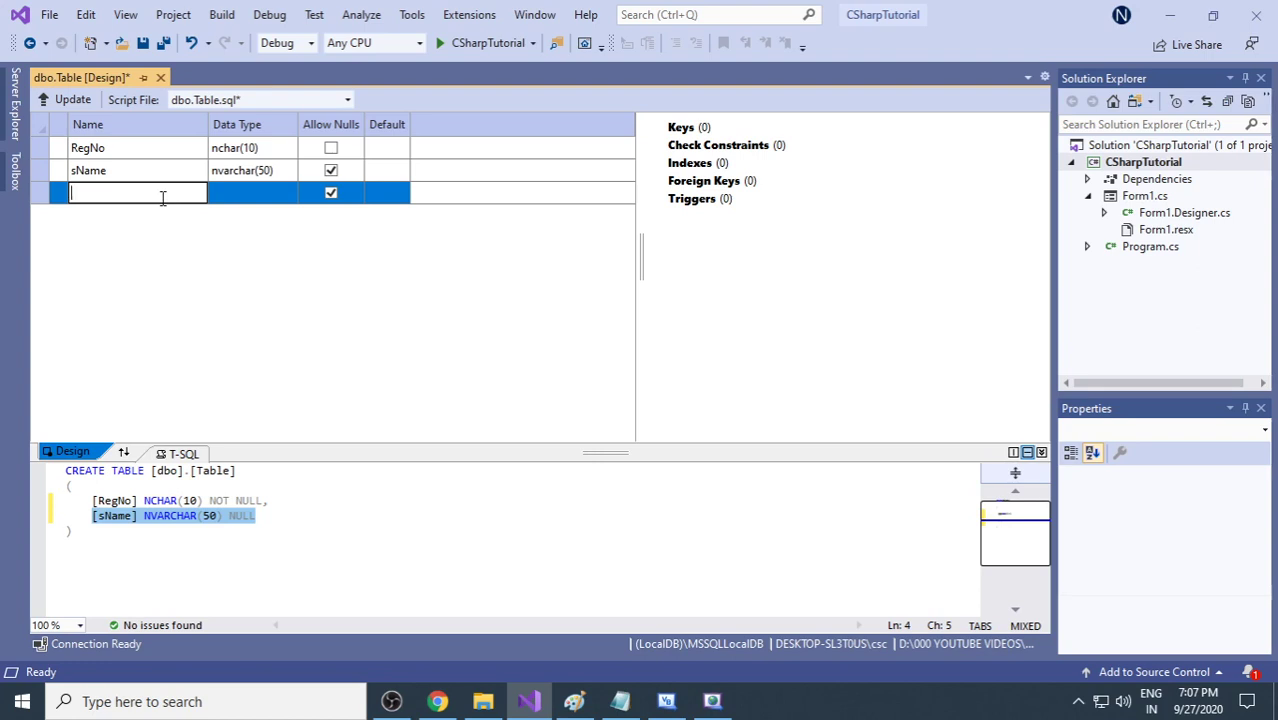
type("Course")
left_click(268, 193)
left_click(288, 194)
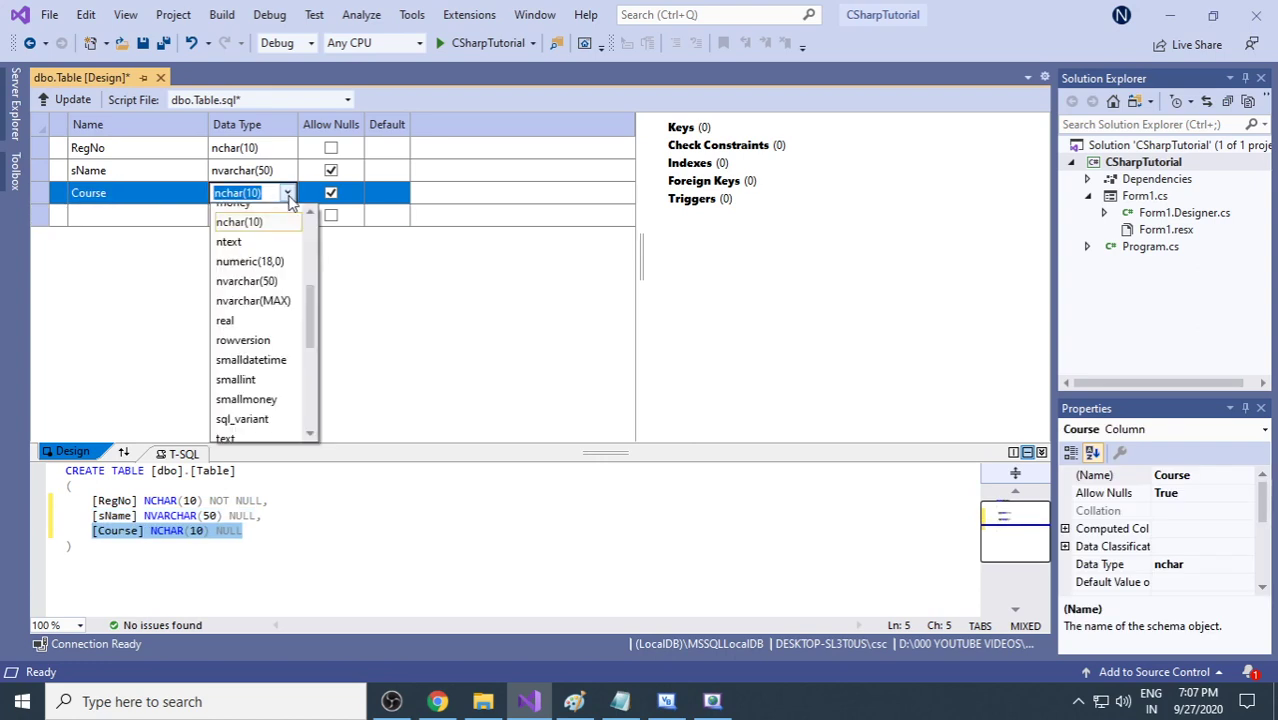
left_click(279, 228)
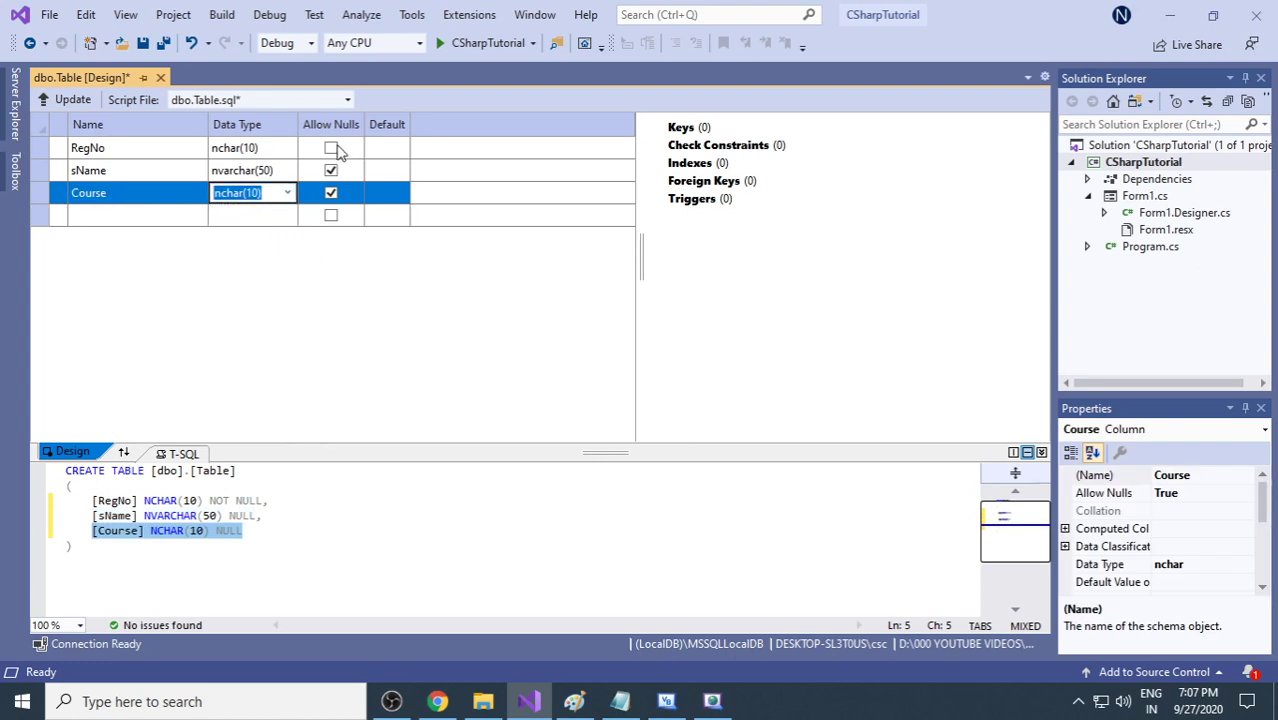
Step: Allow nulls in the RegNo column and rename the table to Student in the CREATE TABLE script
left_click(333, 149)
left_click(332, 148)
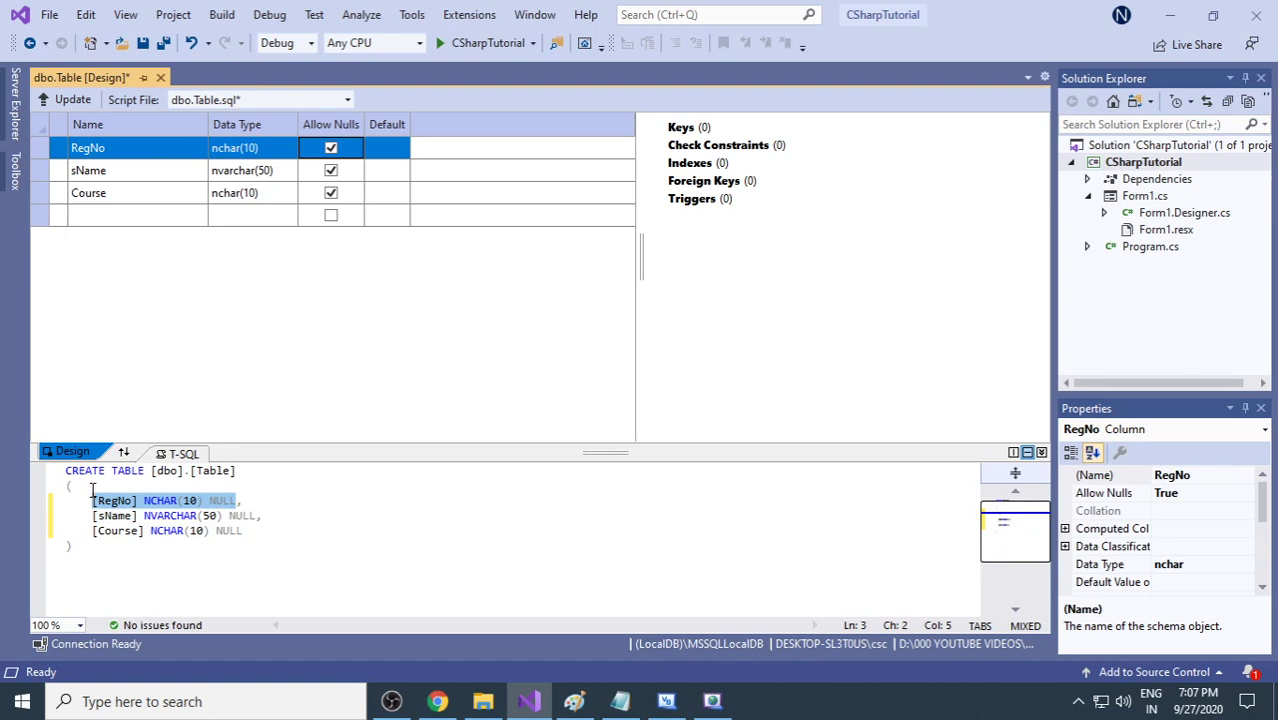
left_click_drag(232, 474, 198, 472)
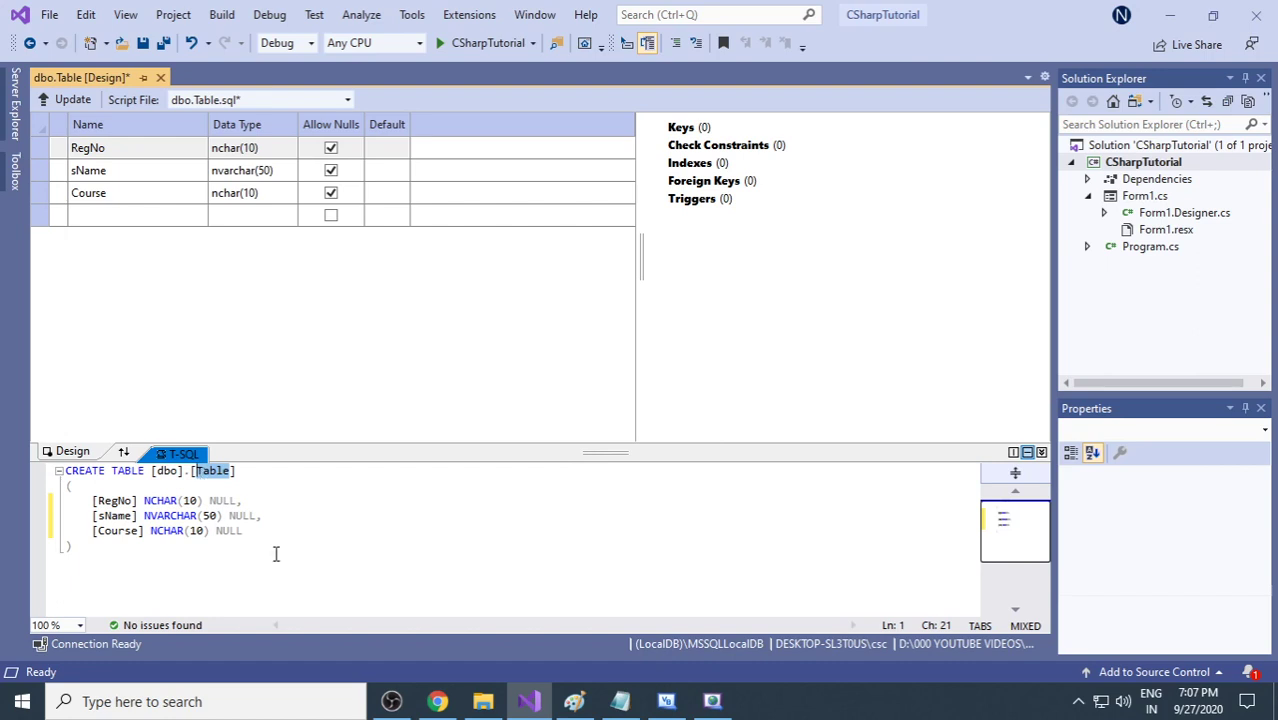
type("Student")
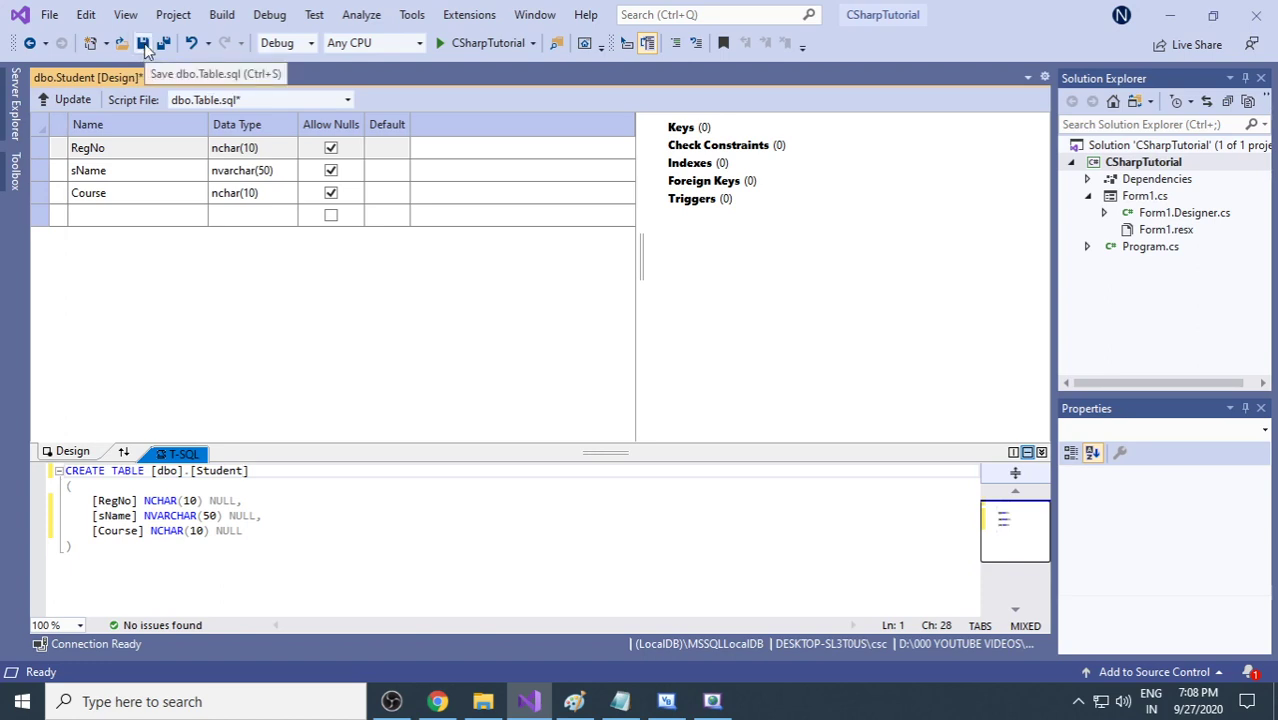
Step: Update the database with the Student table design and refresh the data connections
left_click(66, 101)
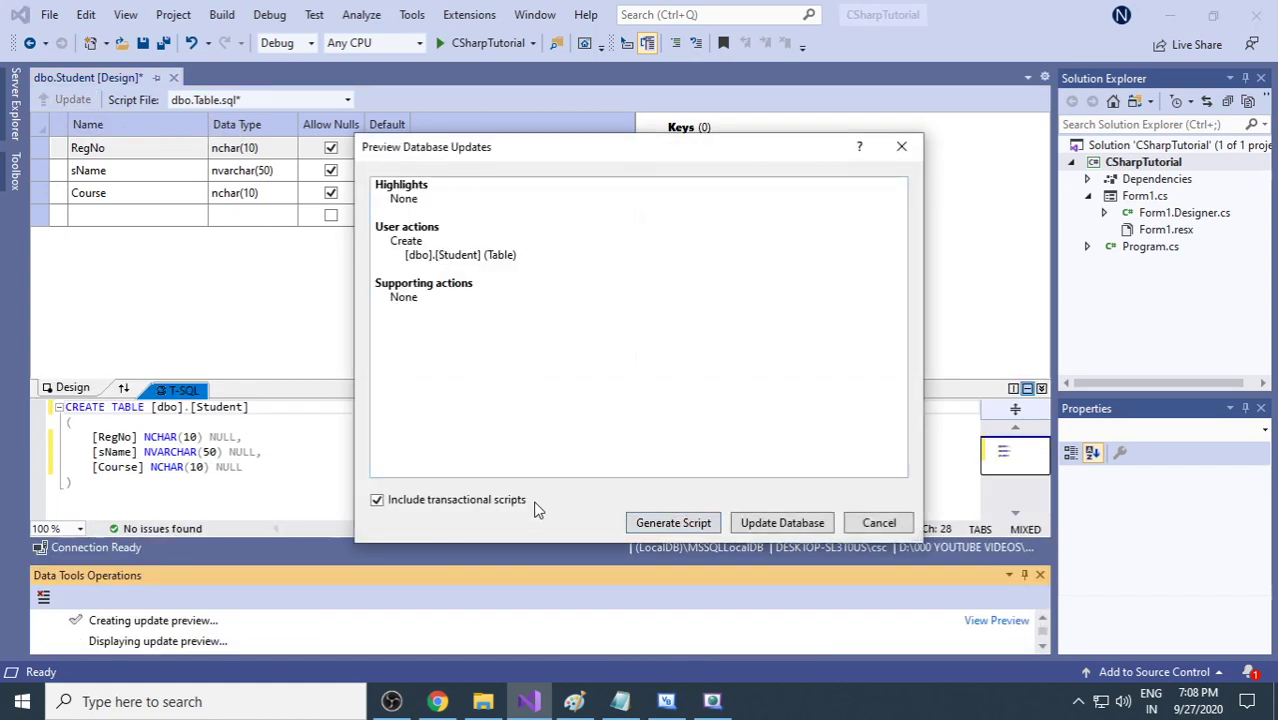
left_click(790, 525)
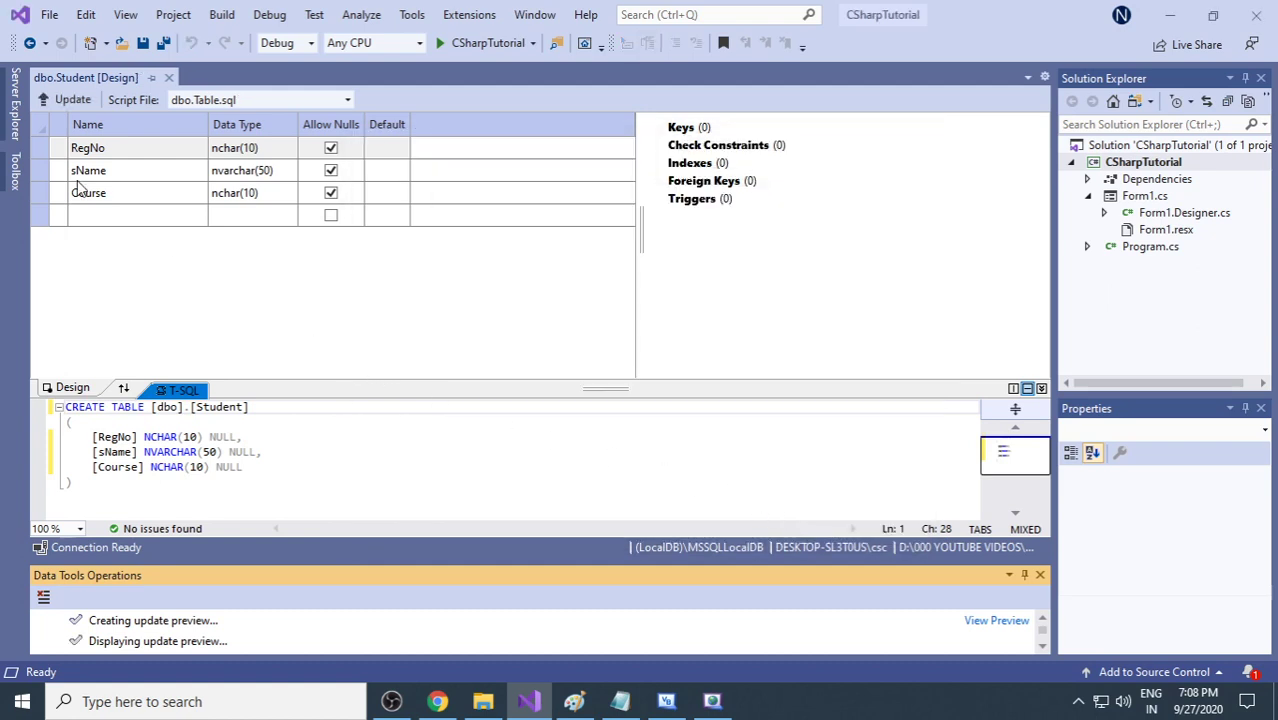
left_click(15, 128)
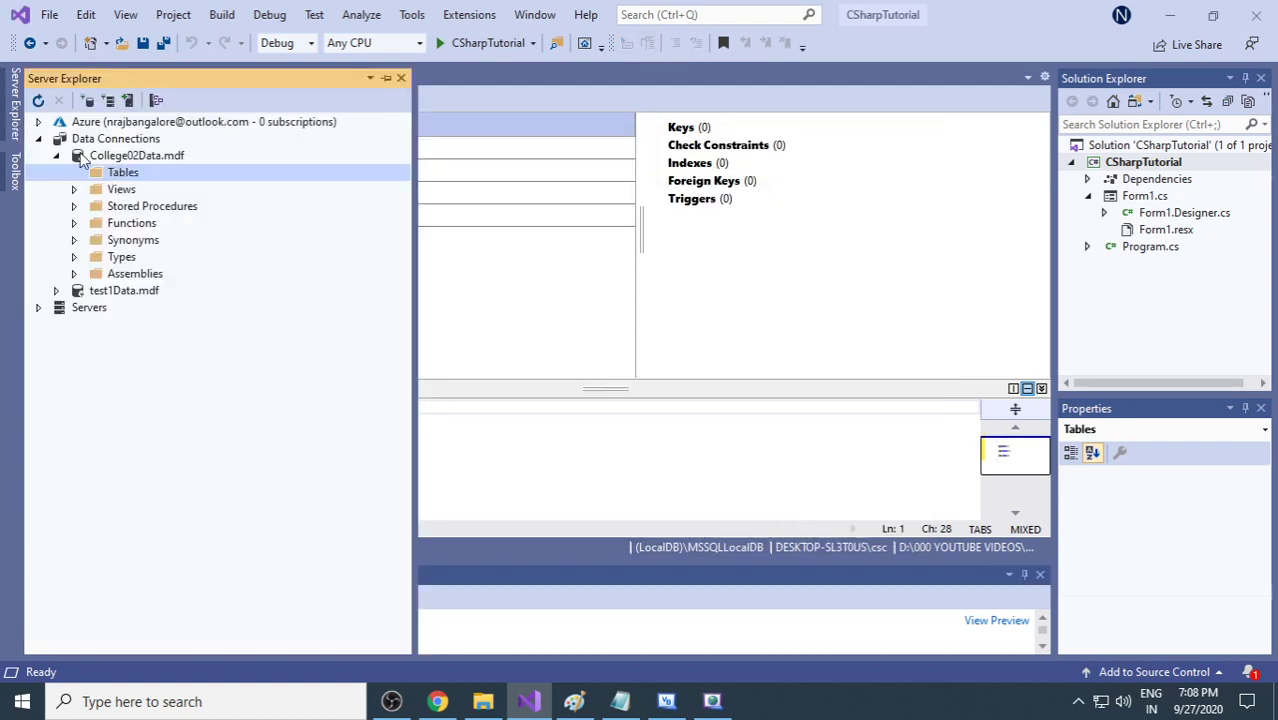
left_click(39, 101)
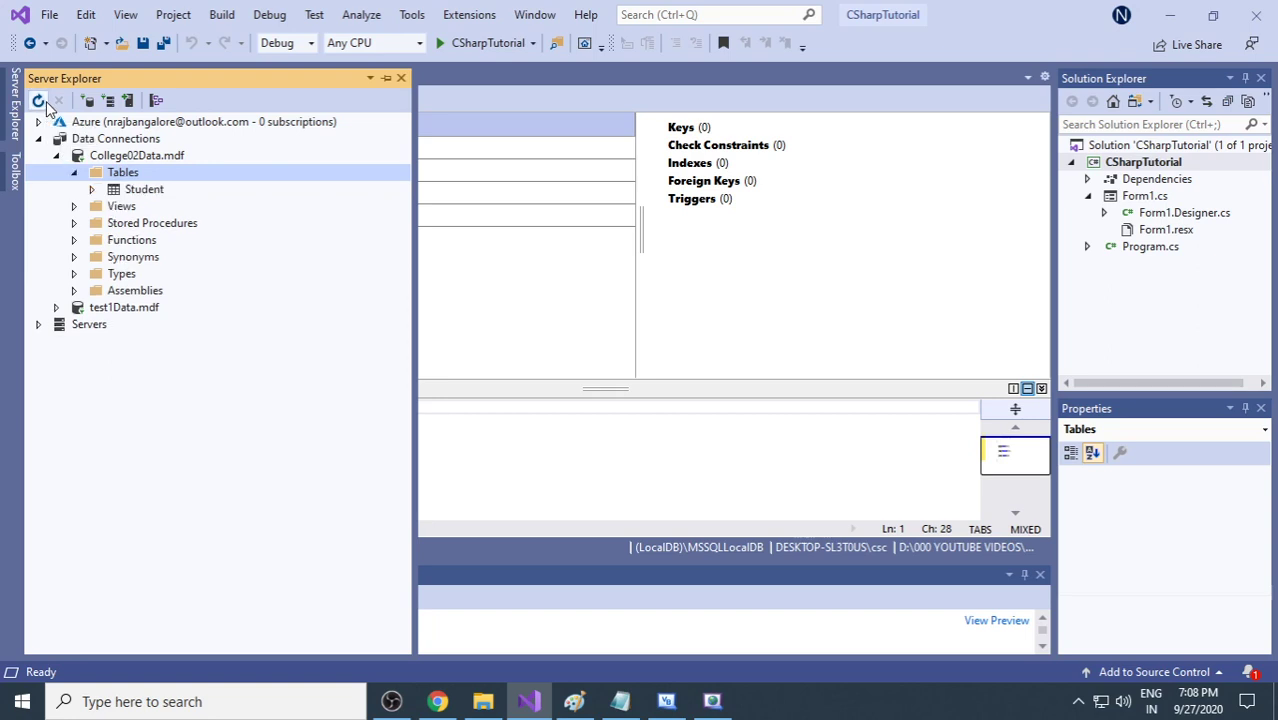
Step: Show the table data of the Student table in College02Data.mdf
left_click(162, 195)
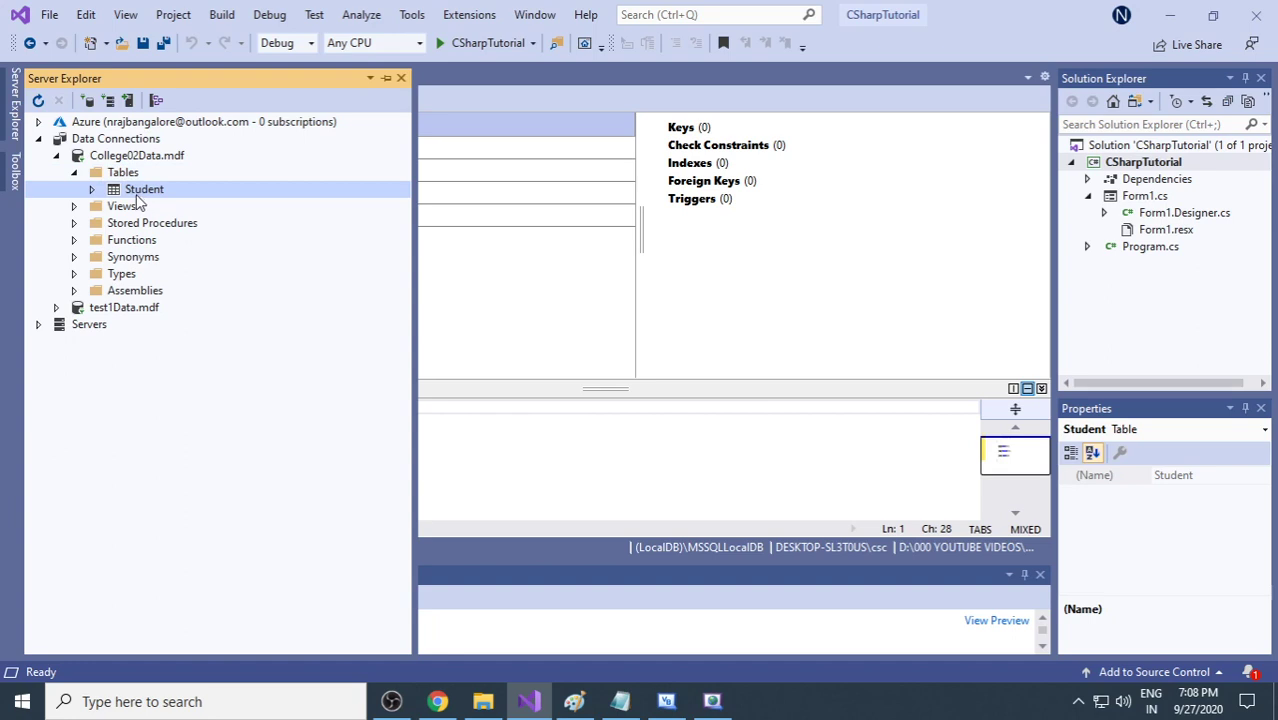
right_click(141, 191)
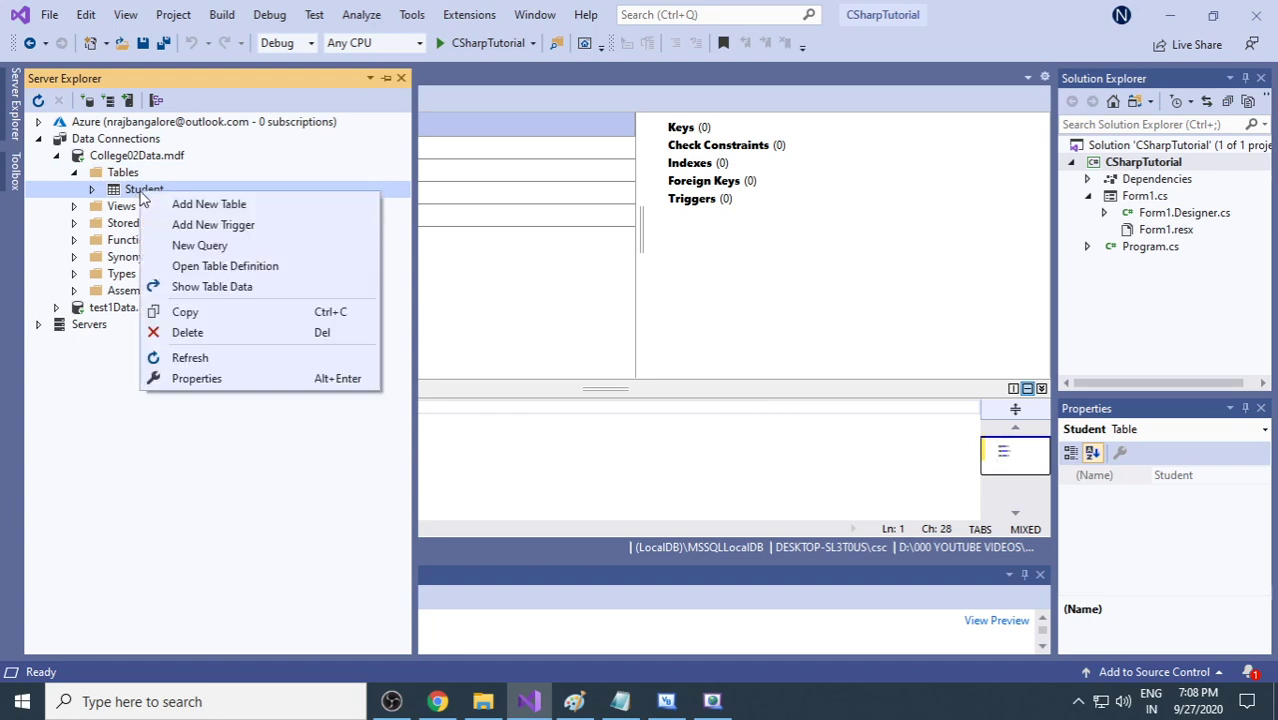
left_click(218, 288)
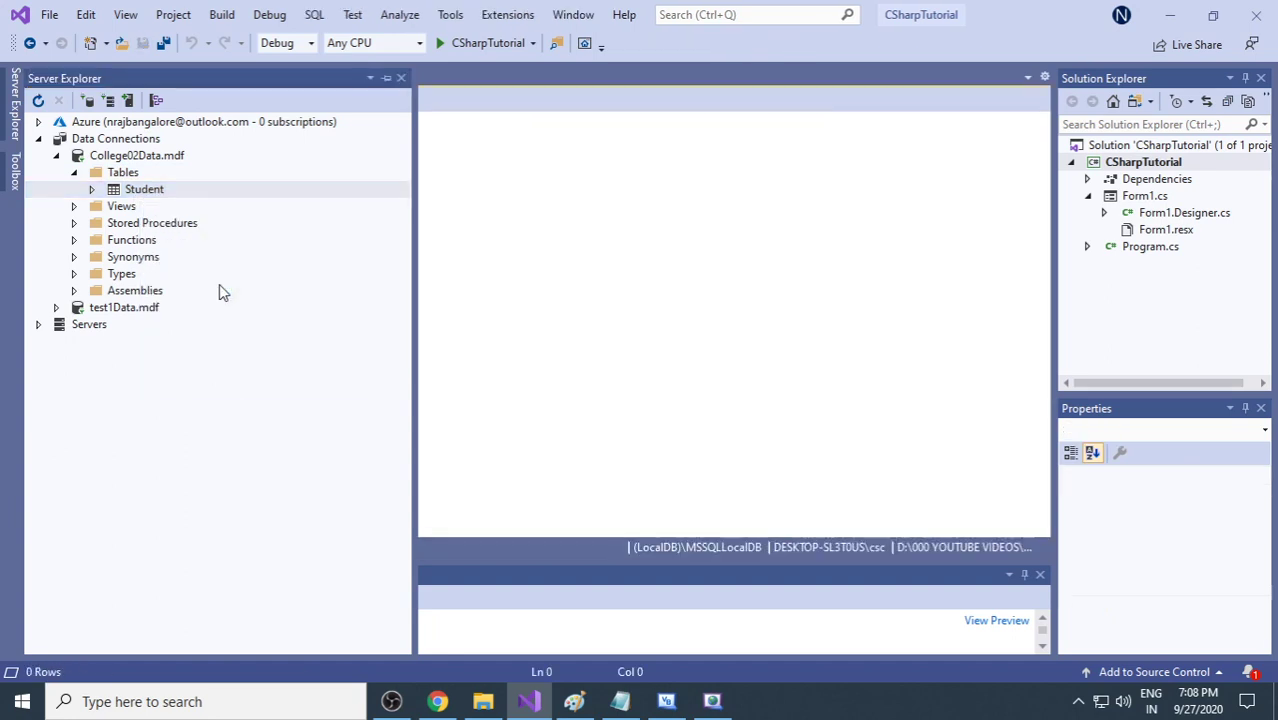
Step: Insert a first student row with RegNo 101, the student's name and the course BCA
left_click(120, 149)
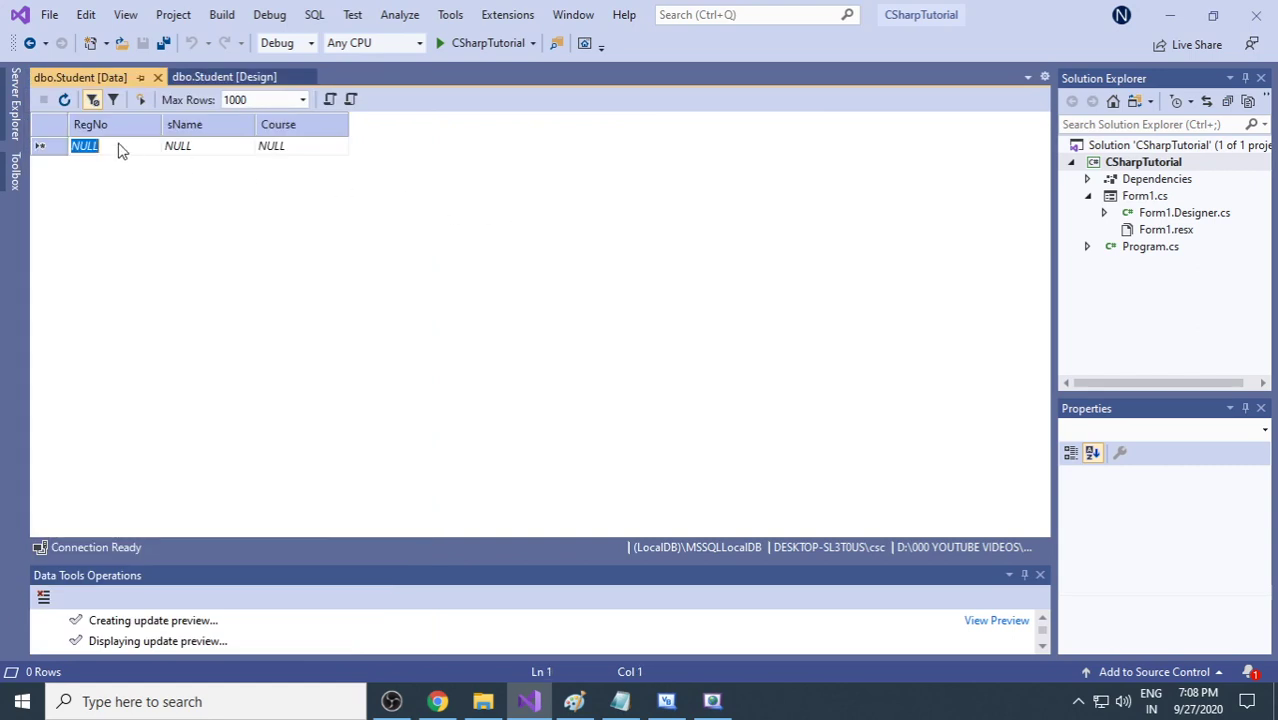
type("101")
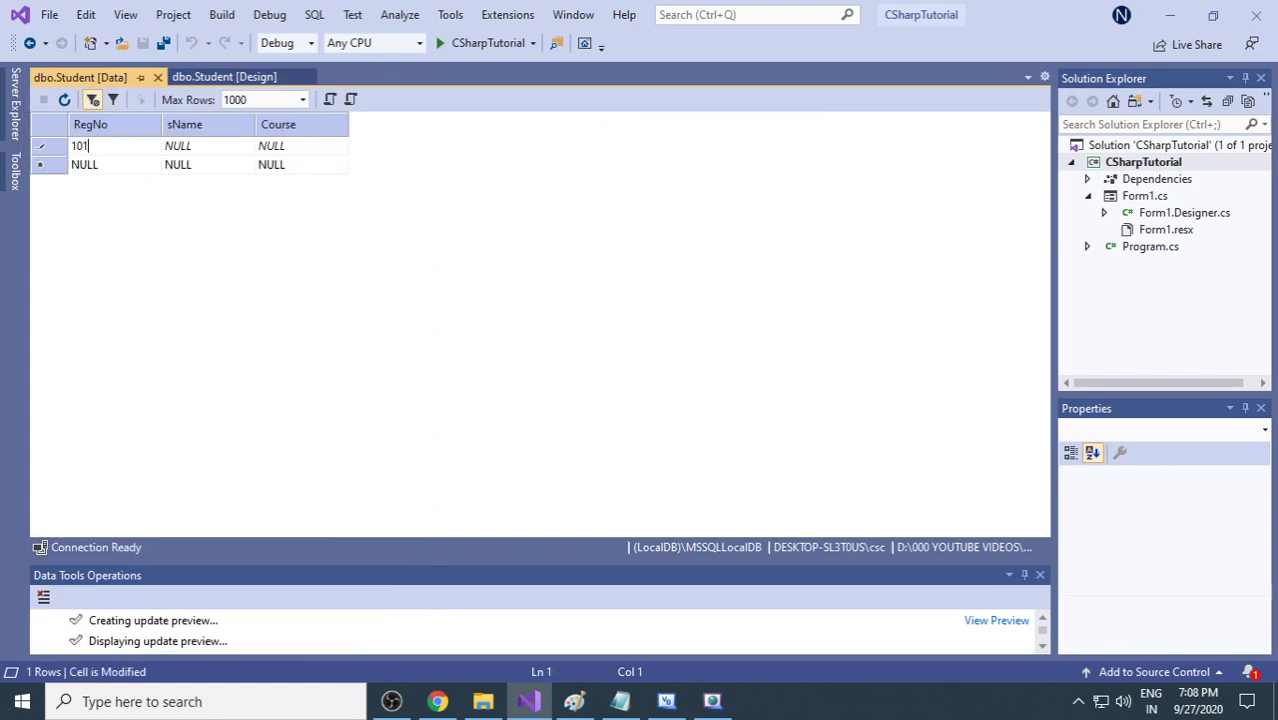
key("Tab")
type("Ravi")
key("Tab")
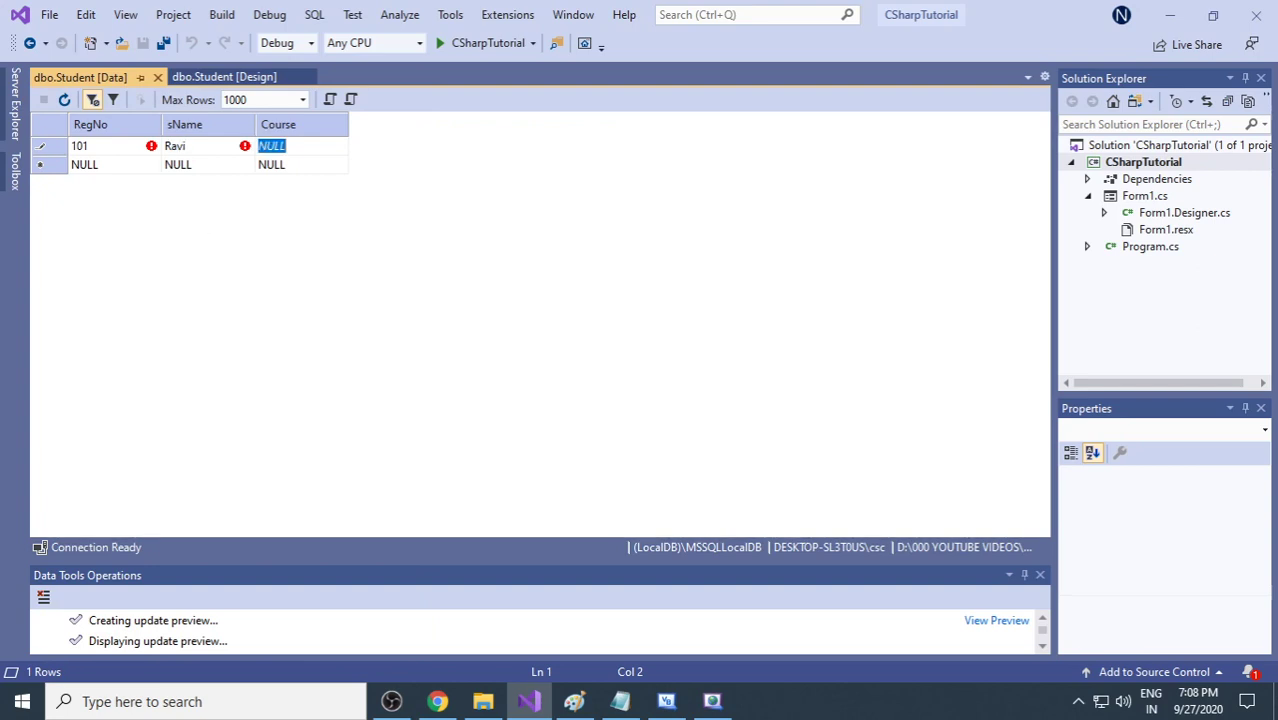
type("BCA")
key("Tab")
Step: Insert a second student row with RegNo 102, the student's name and the course BCA
type("102")
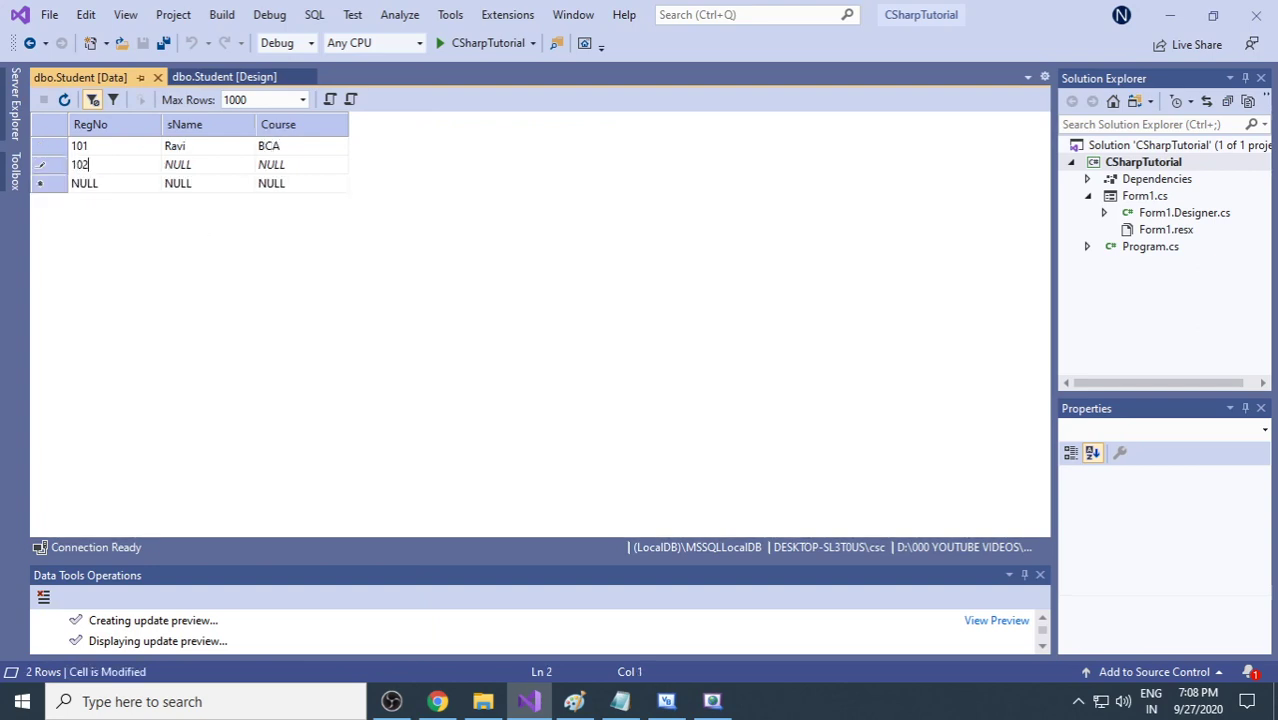
key("Tab")
type("Kiran")
key("Tab")
type("BCA")
key("Tab")
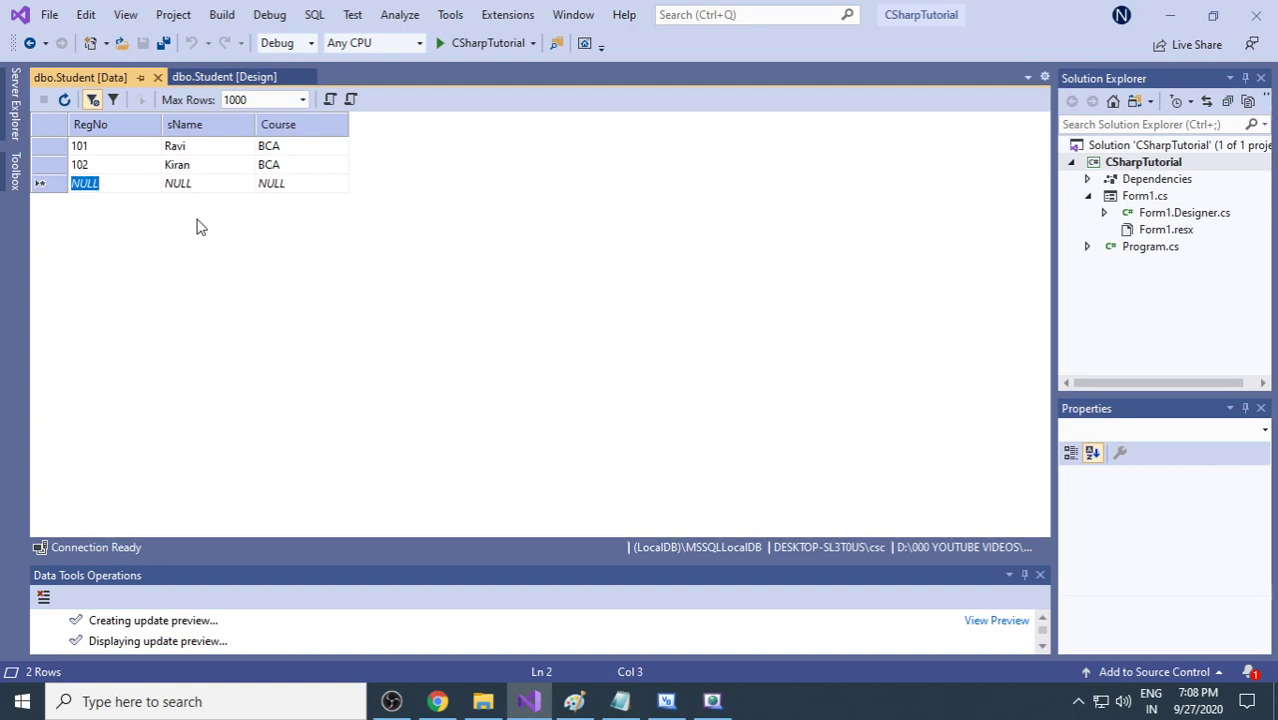
Step: Insert a third student row with RegNo 103, the student's name and the course BCA
type("103")
key("Tab")
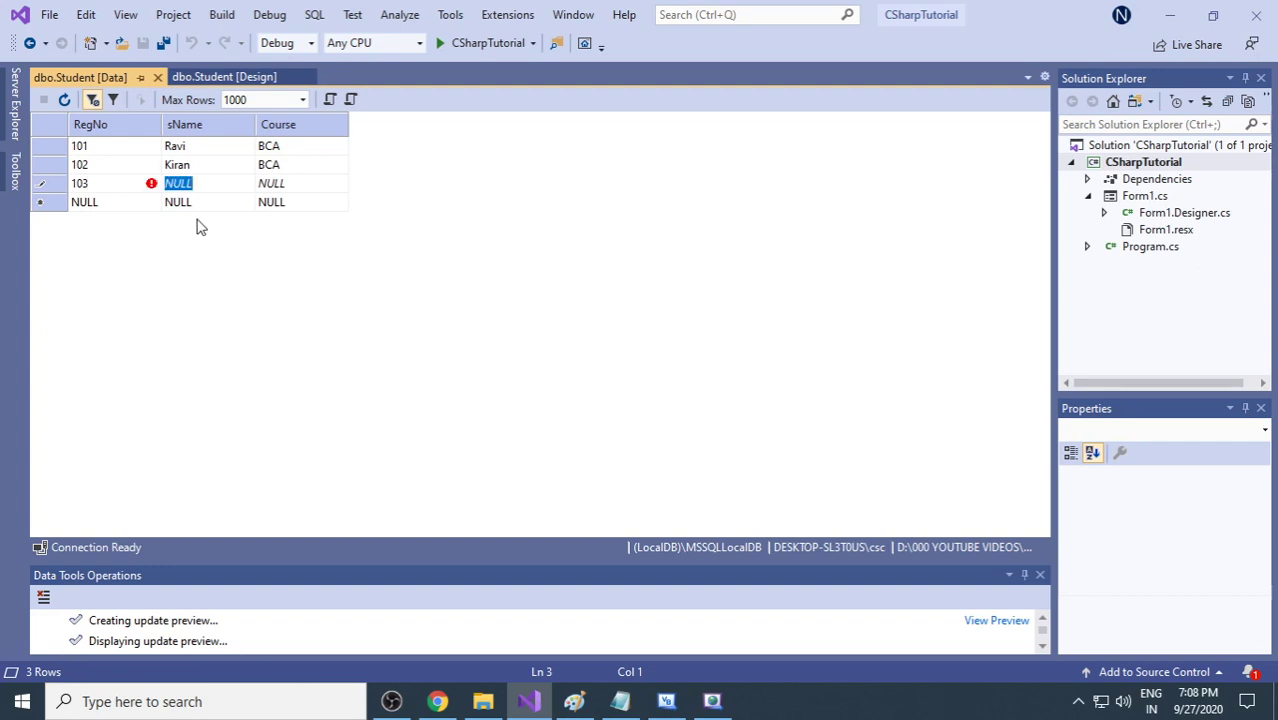
type("Anu")
key("Tab")
type("B")
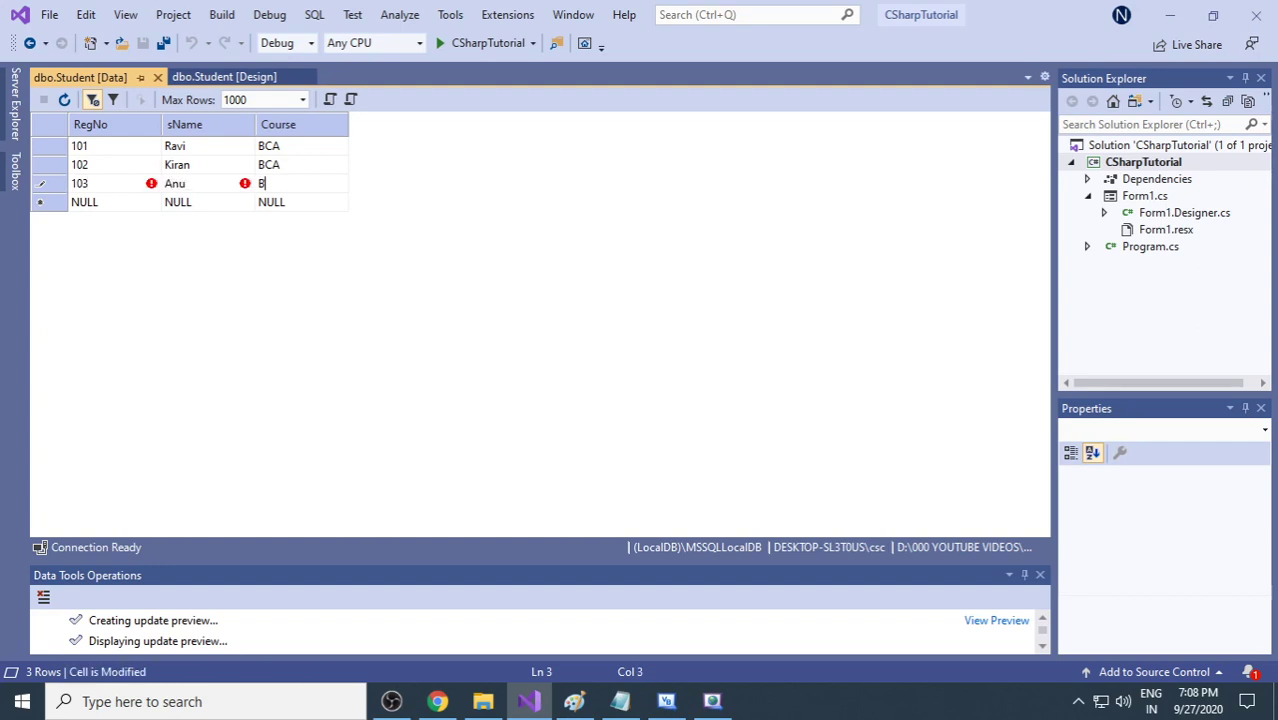
key("Tab")
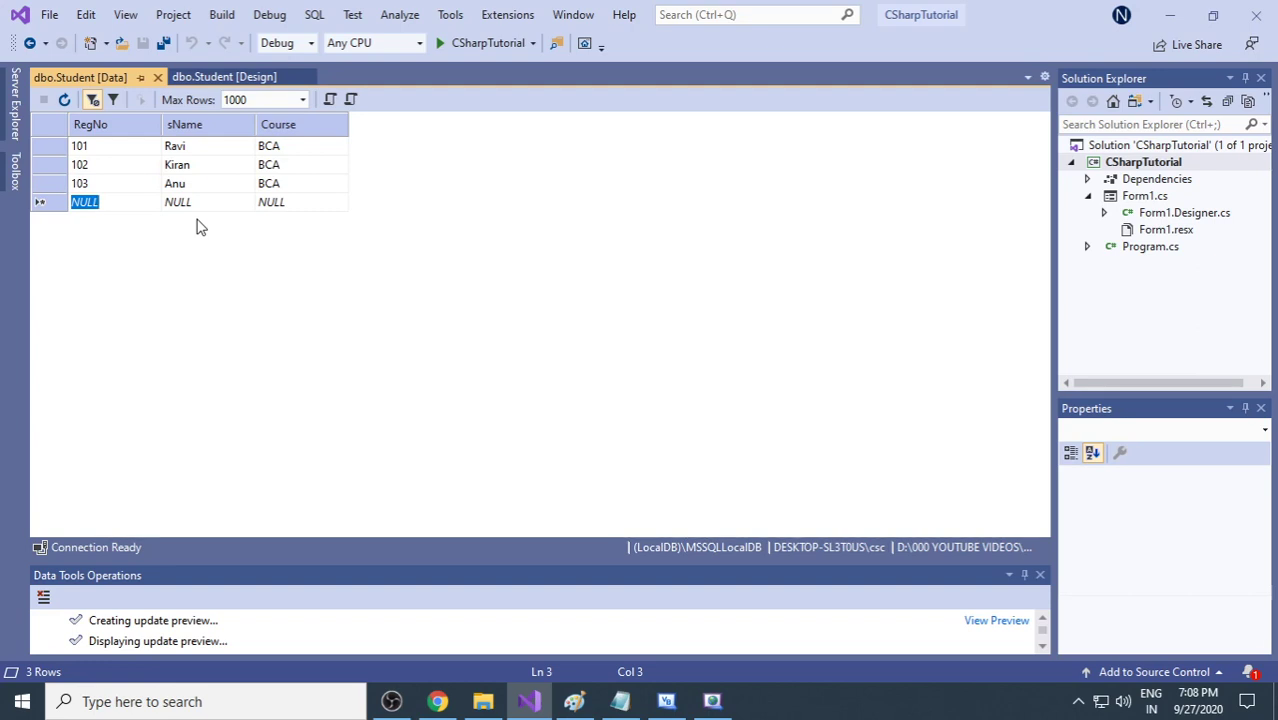
Step: Switch to Paint and draw a check mark beside the "insert data" topic
left_click(576, 699)
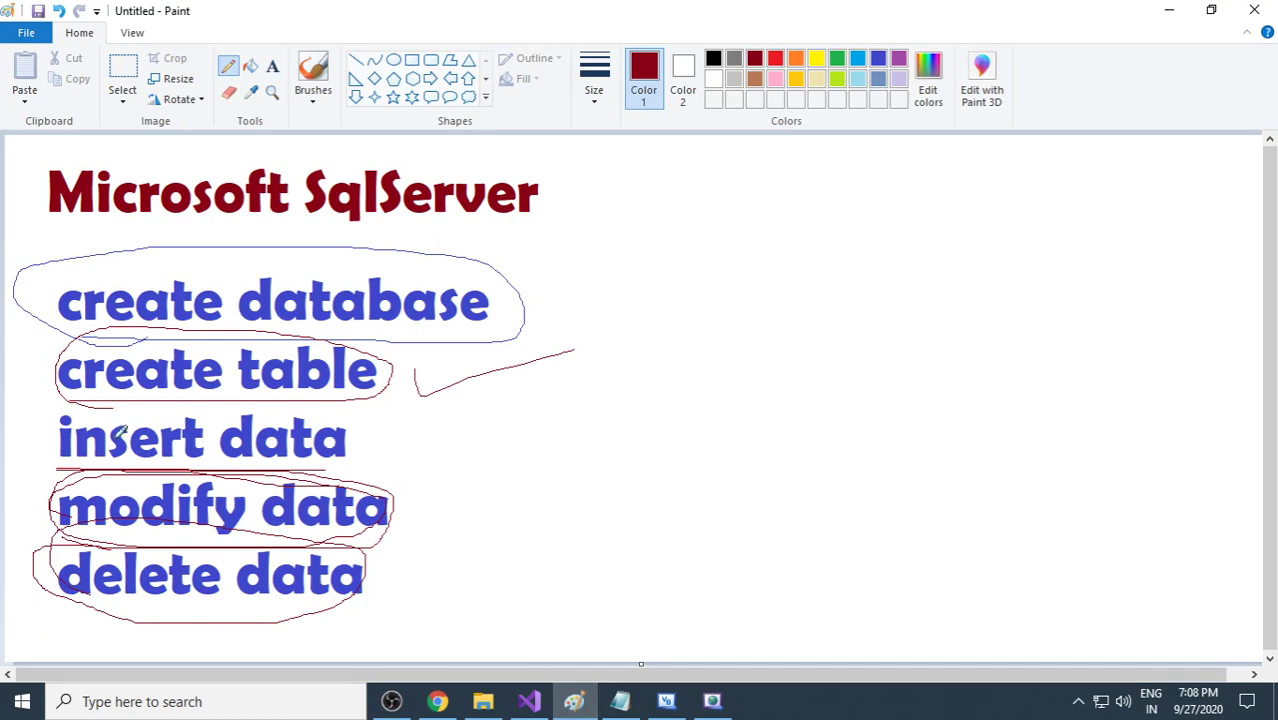
left_click_drag(363, 447, 497, 420)
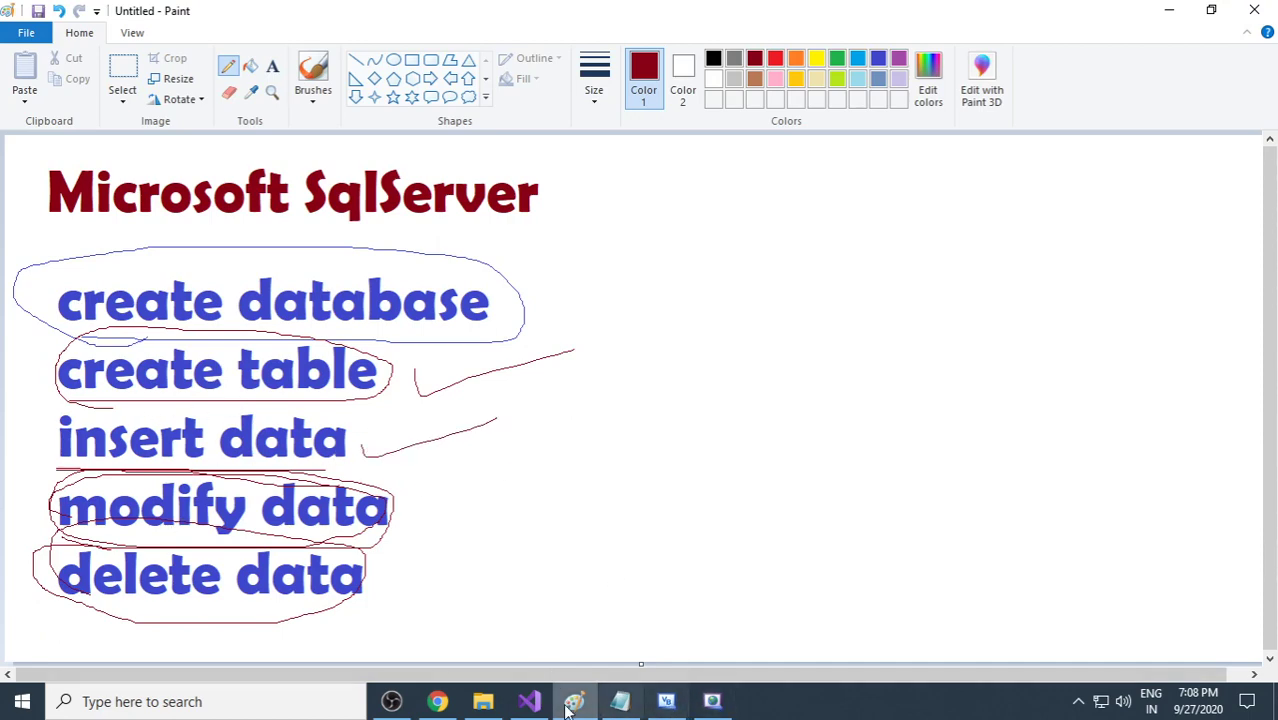
Step: Switch back to Visual Studio, close the Student data view and show the table's data again
left_click(527, 699)
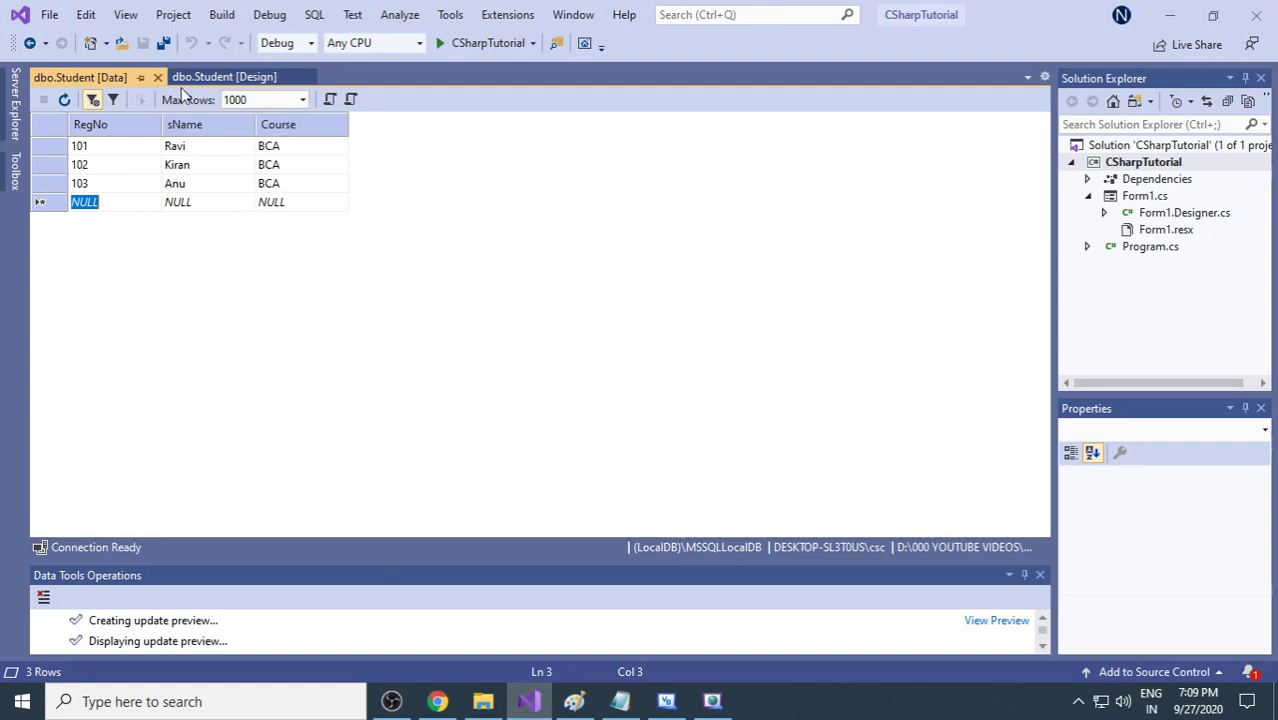
left_click(157, 77)
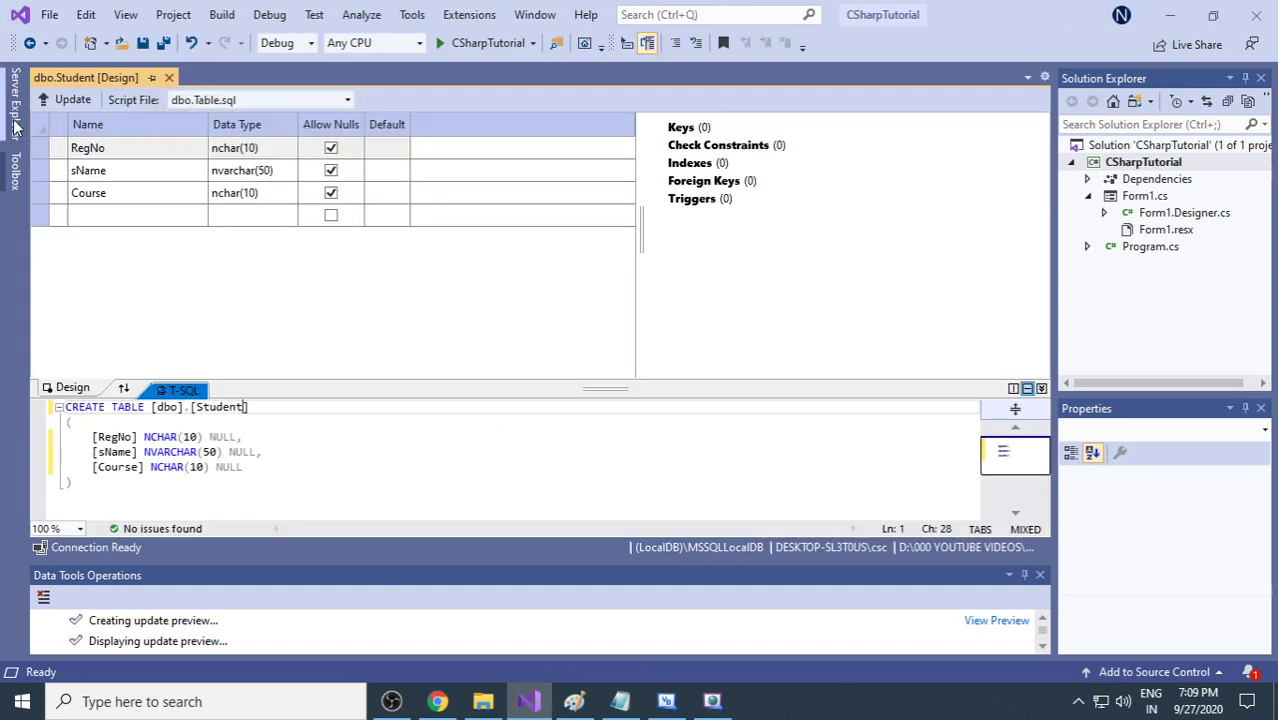
left_click(14, 105)
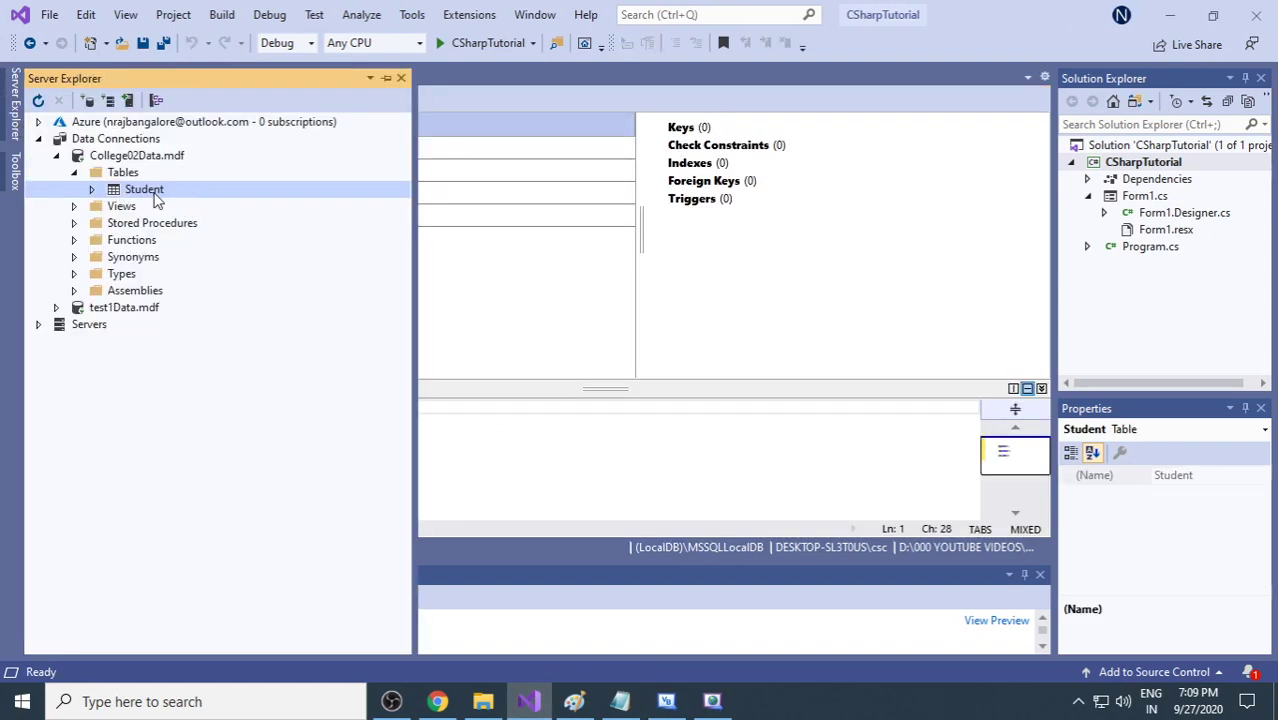
right_click(155, 197)
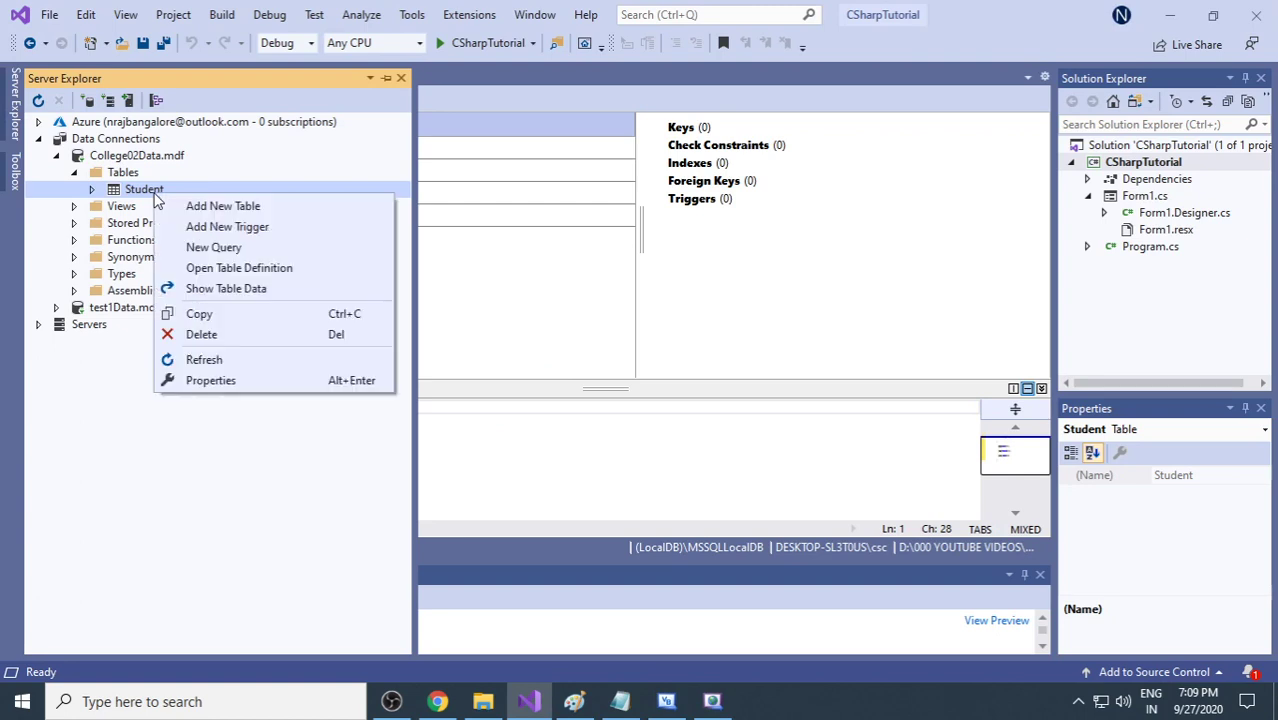
left_click(253, 296)
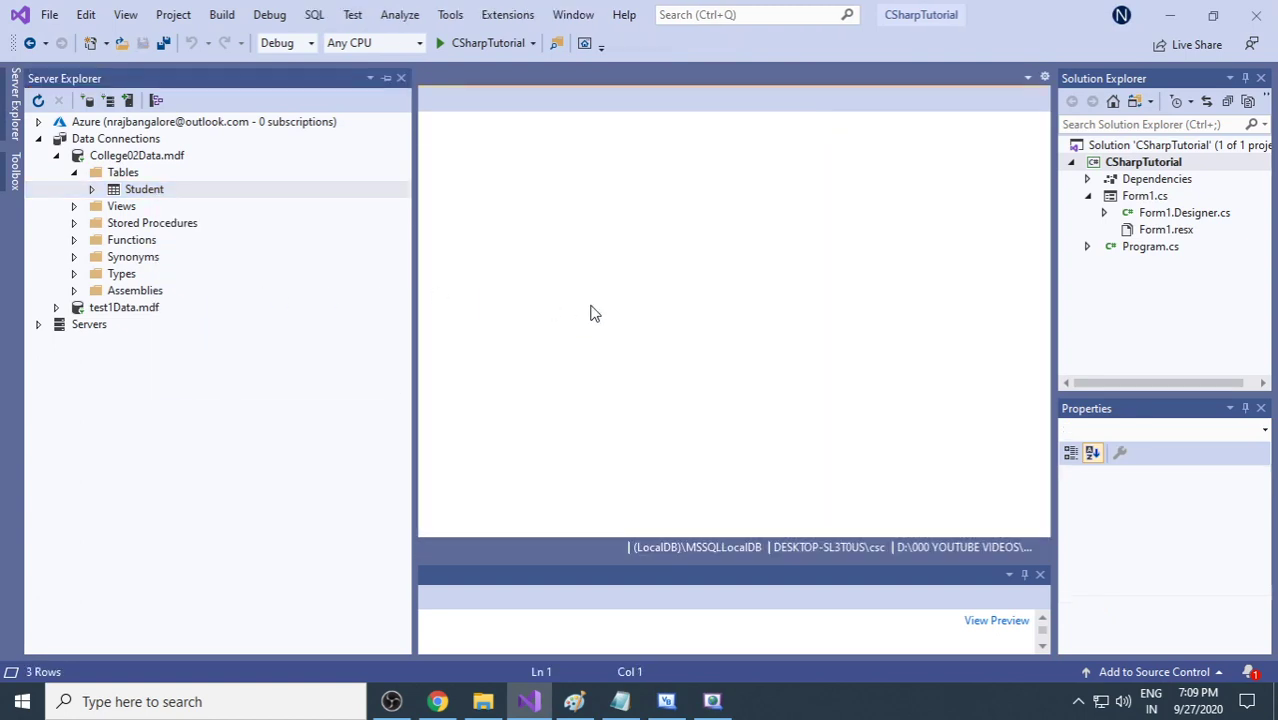
Step: Delete the row with RegNo 103 from the Student table and confirm the deletion
left_click(63, 186)
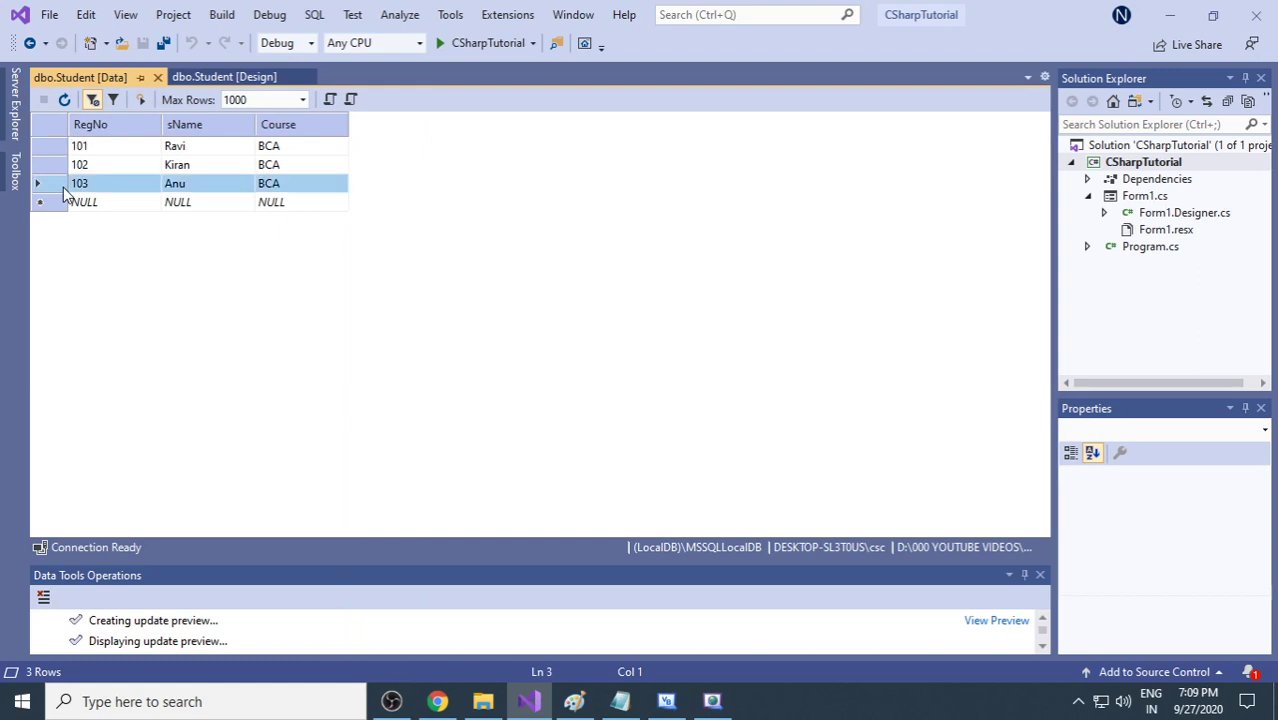
right_click(63, 187)
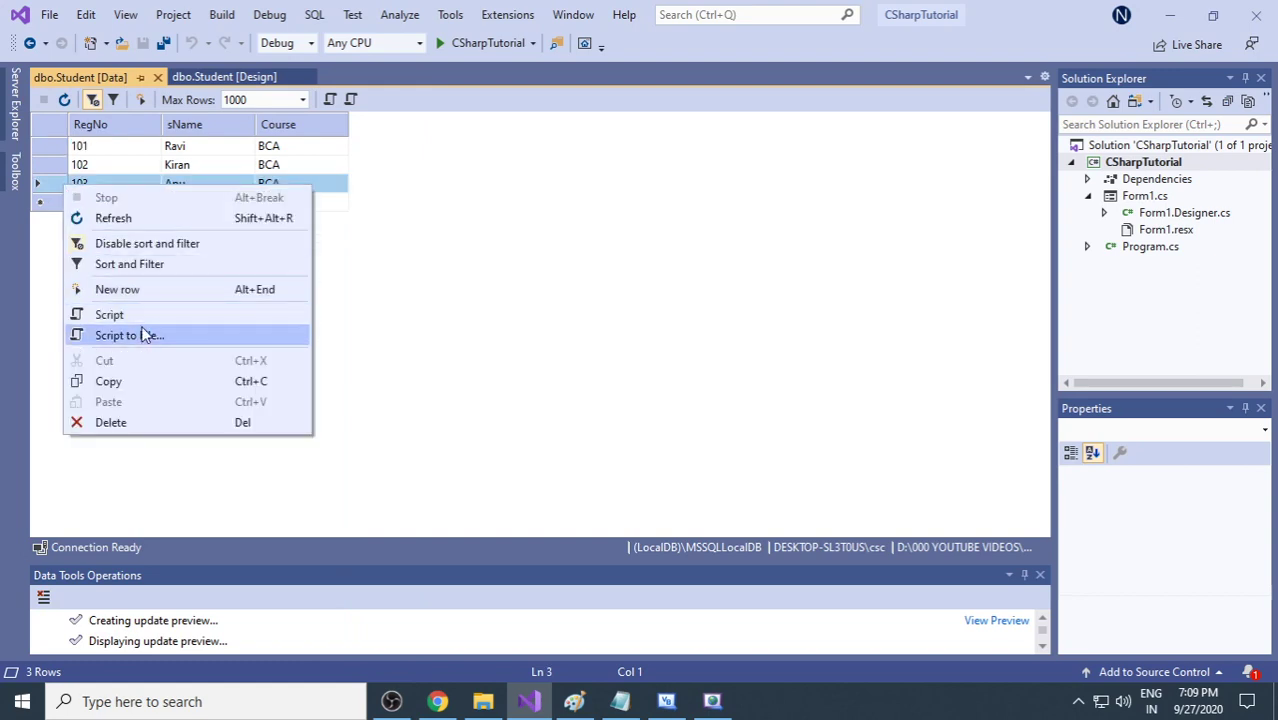
left_click(118, 422)
left_click(645, 430)
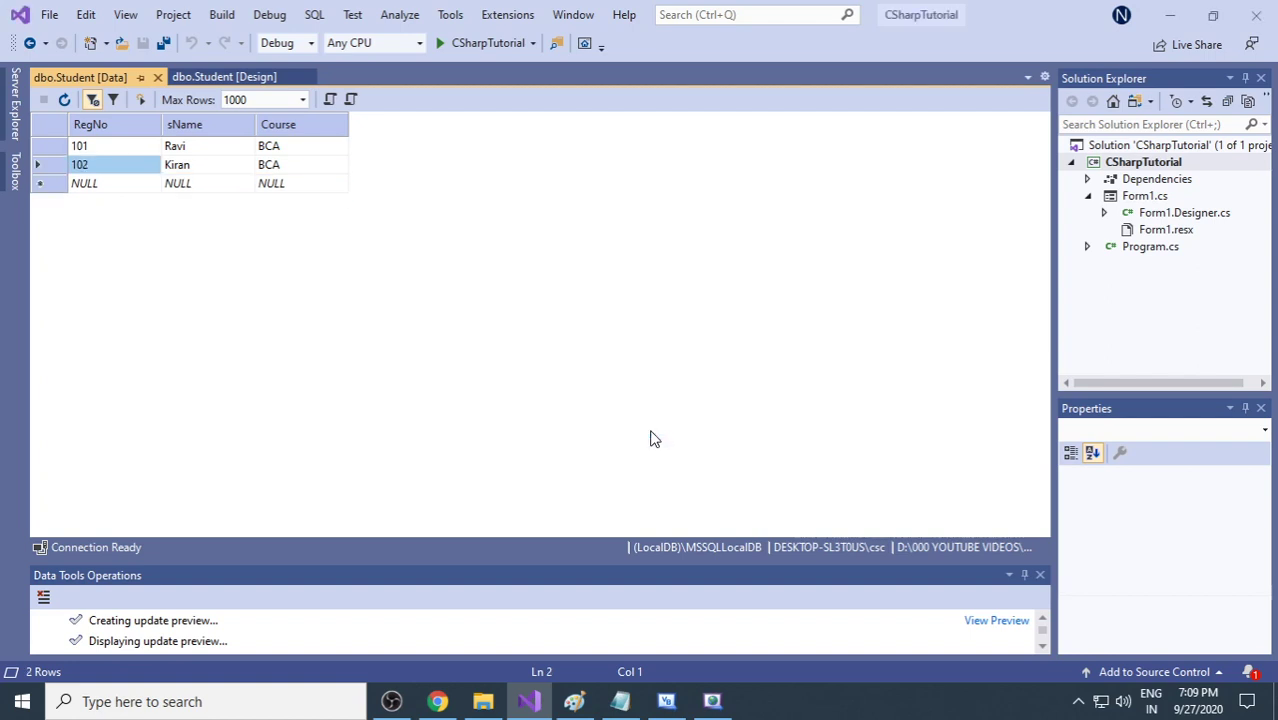
Step: Append the initial S to the student's name in the row with RegNo 102 and commit the row
left_click(203, 165)
left_click(203, 165)
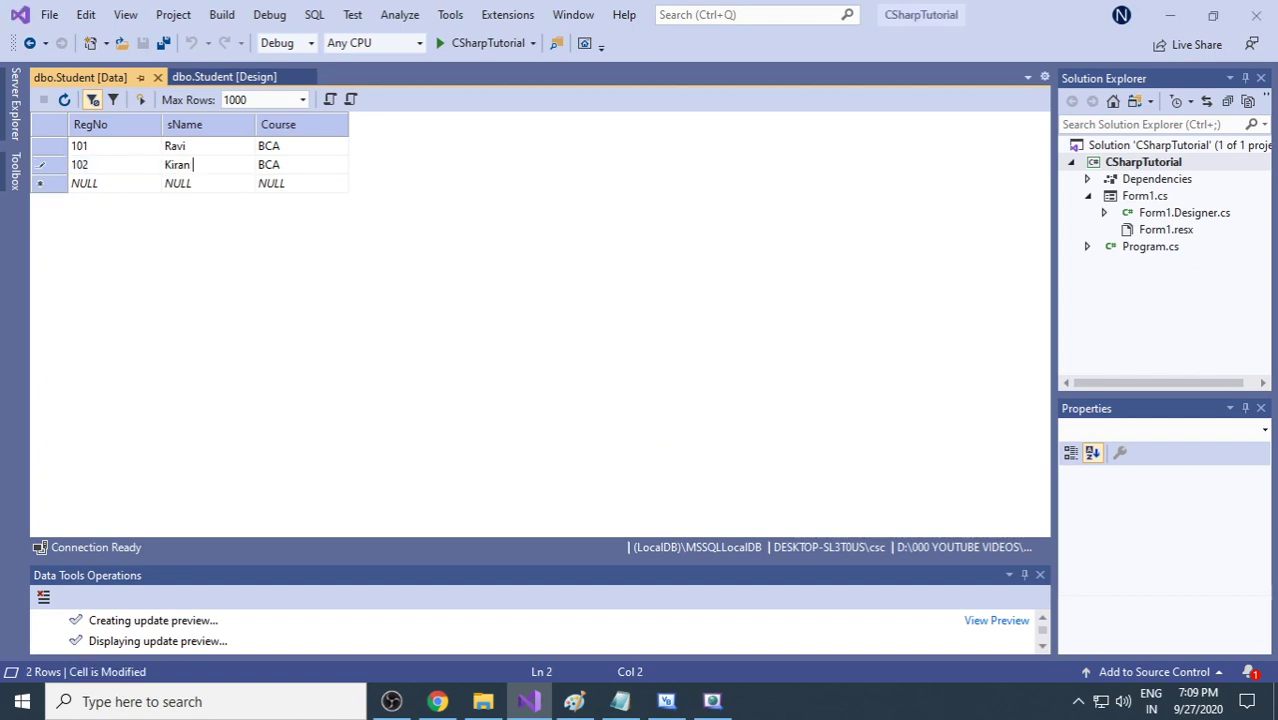
key("Tab")
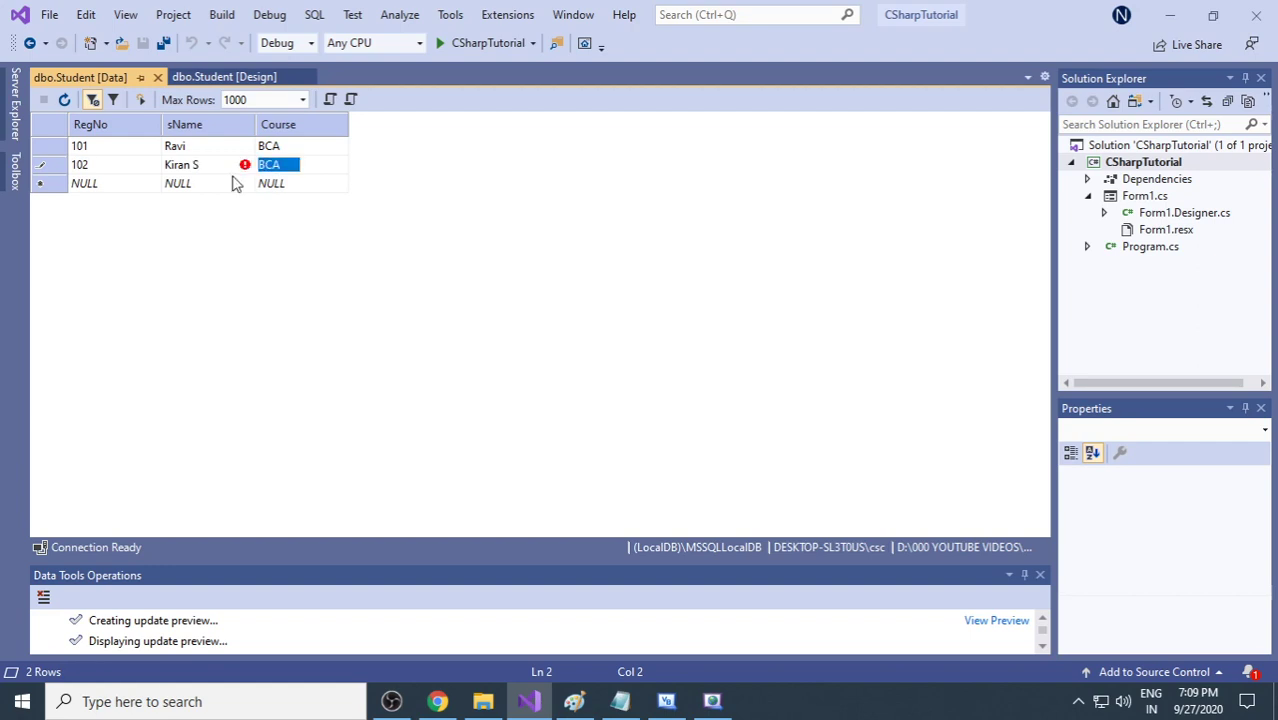
left_click(232, 182)
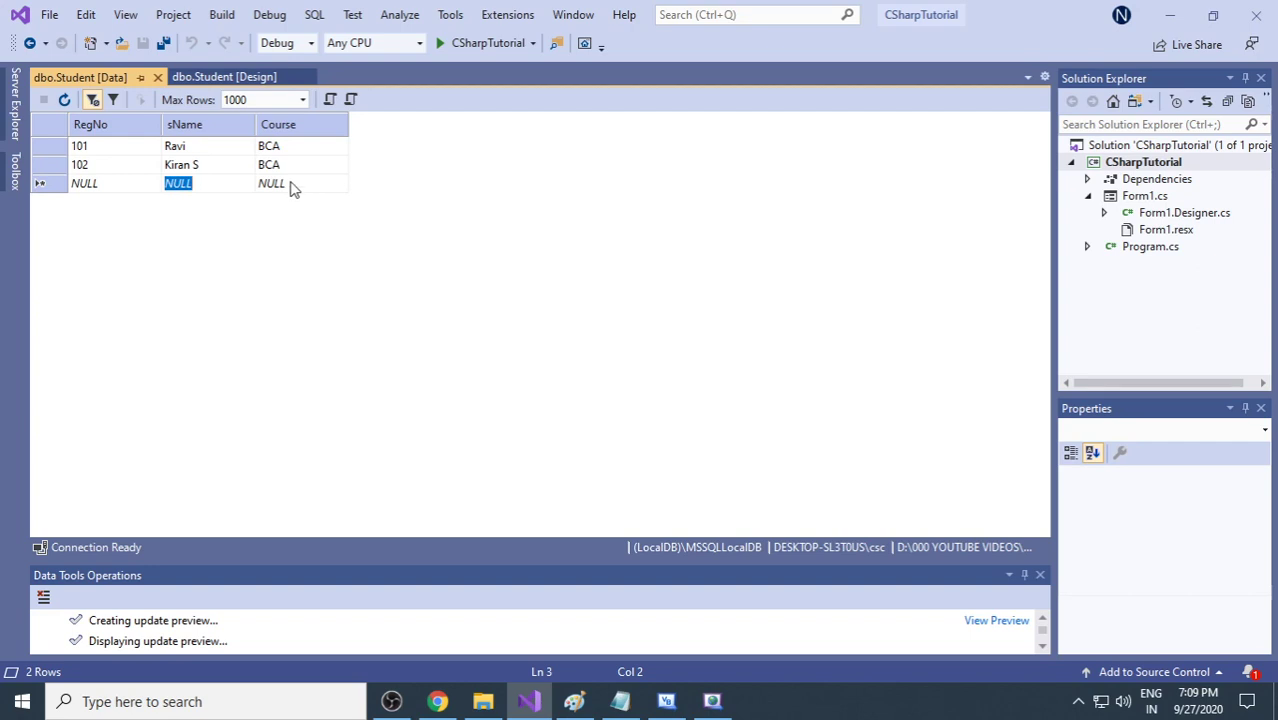
left_click(16, 110)
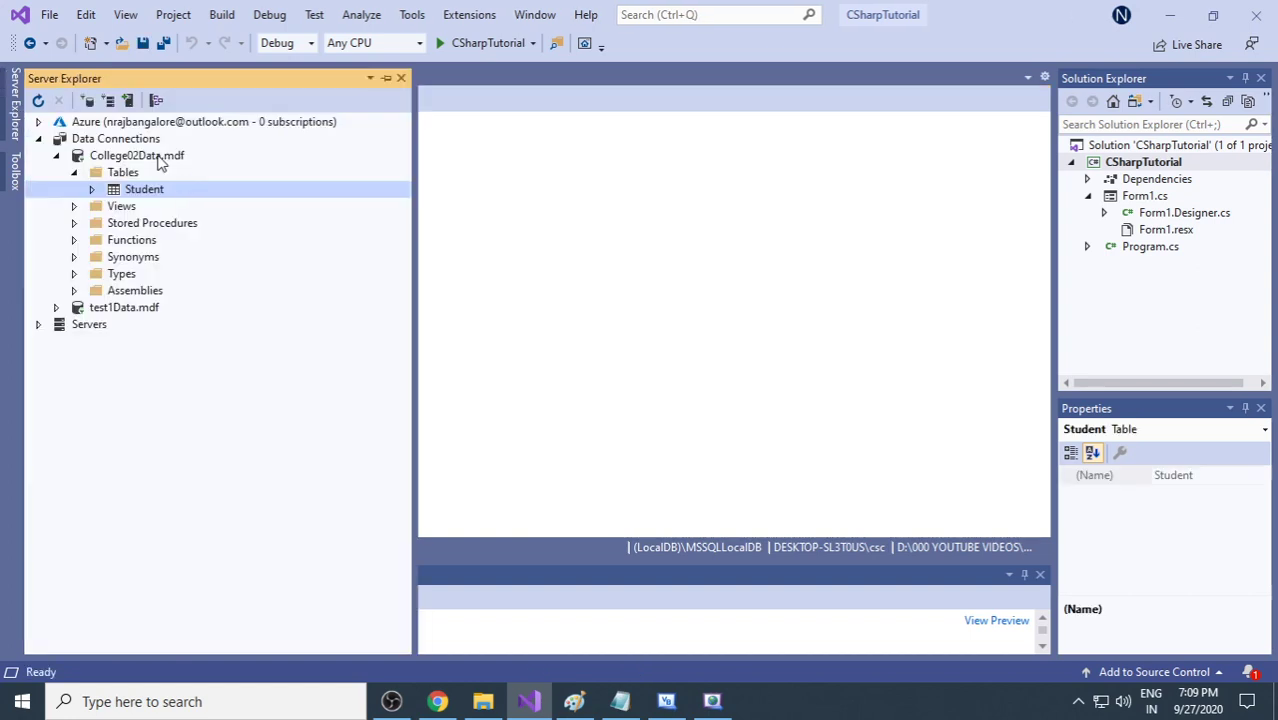
left_click(157, 158)
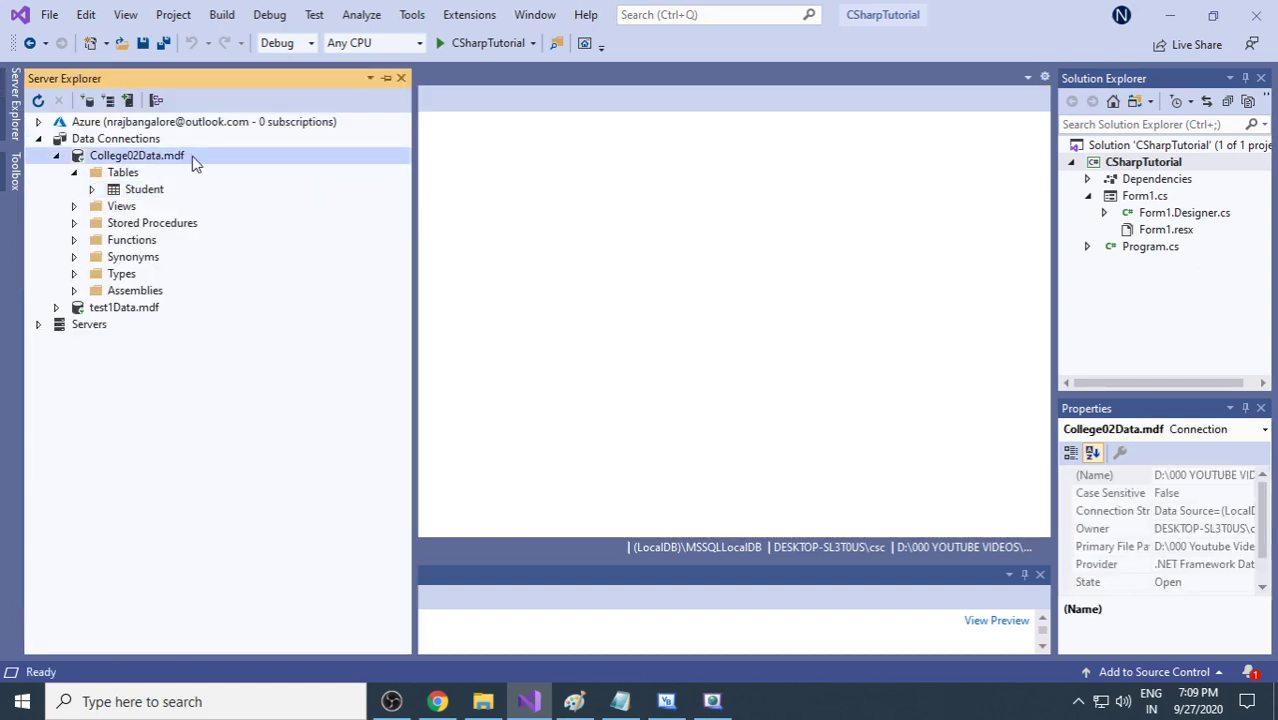
left_click(158, 190)
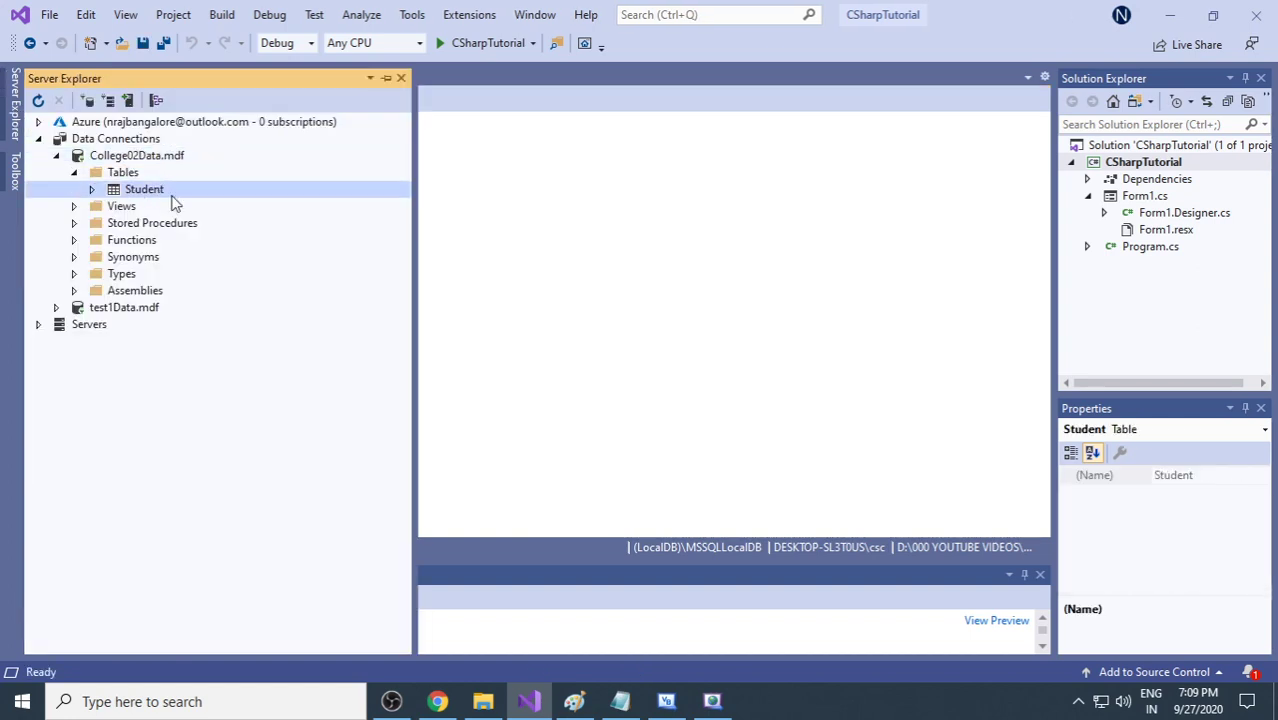
left_click(528, 272)
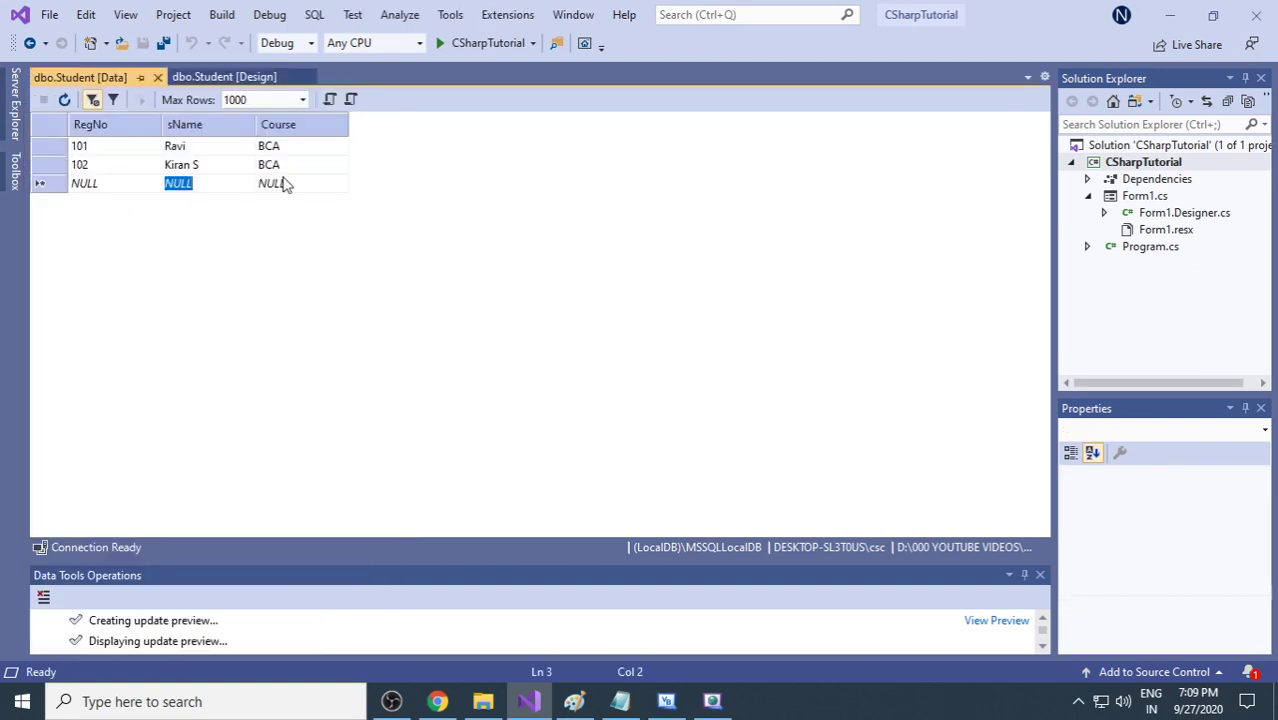